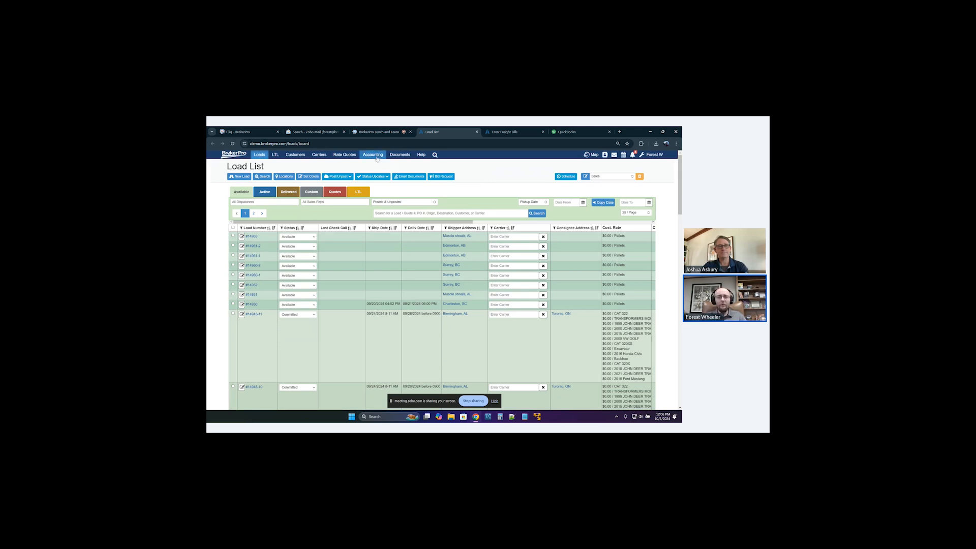
- Print all listed ready-to-invoice customer invoices as individual invoices without originals, marking their loads invoiced with invoice date 10/02/2024
click(376, 158)
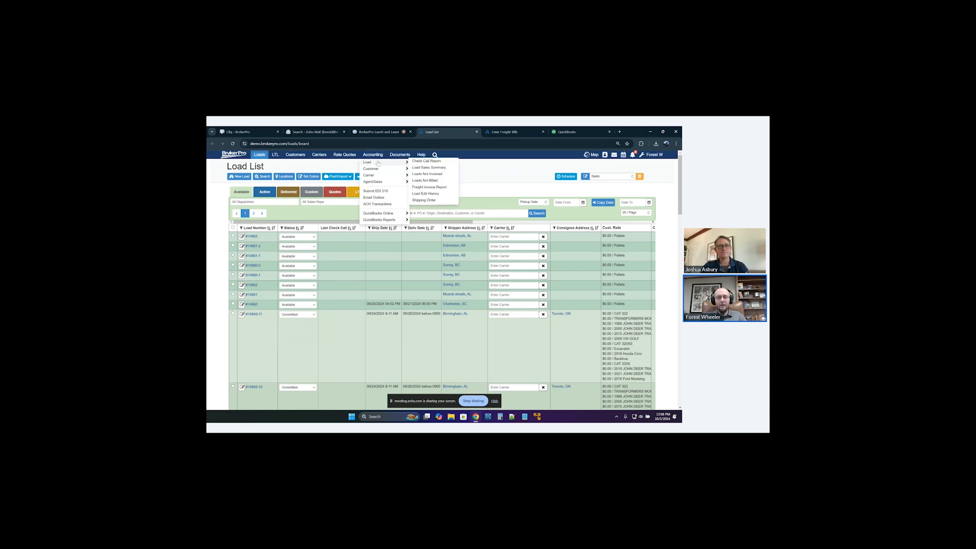
mouse_move(380, 170)
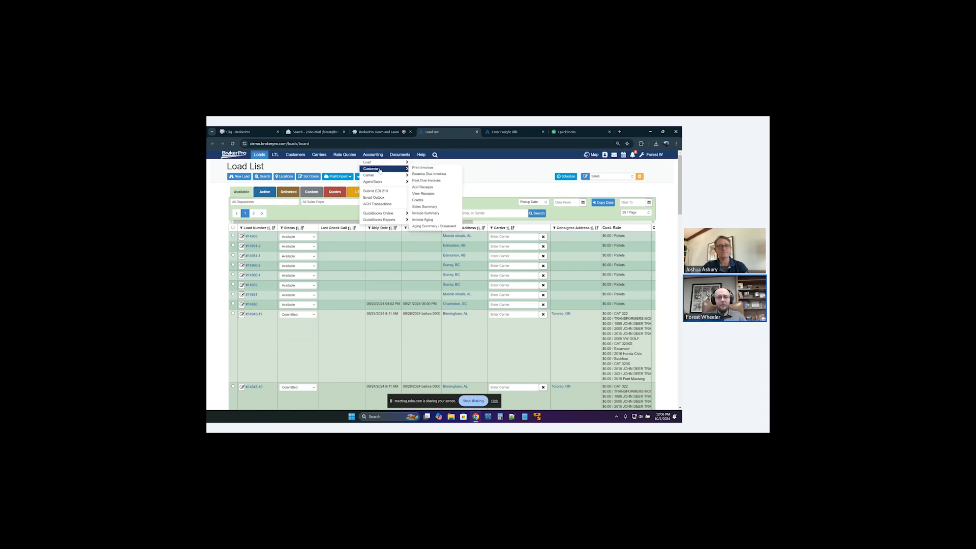
click(423, 167)
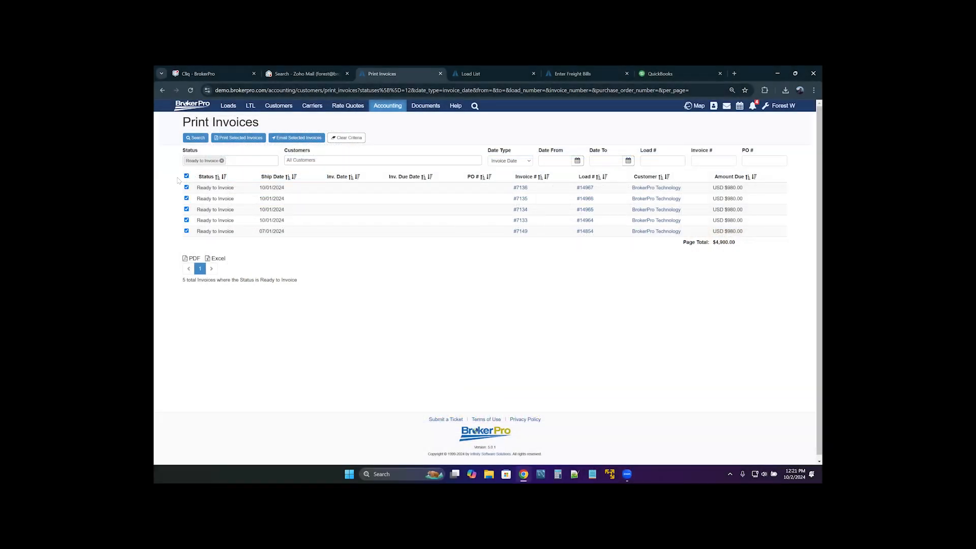
click(249, 138)
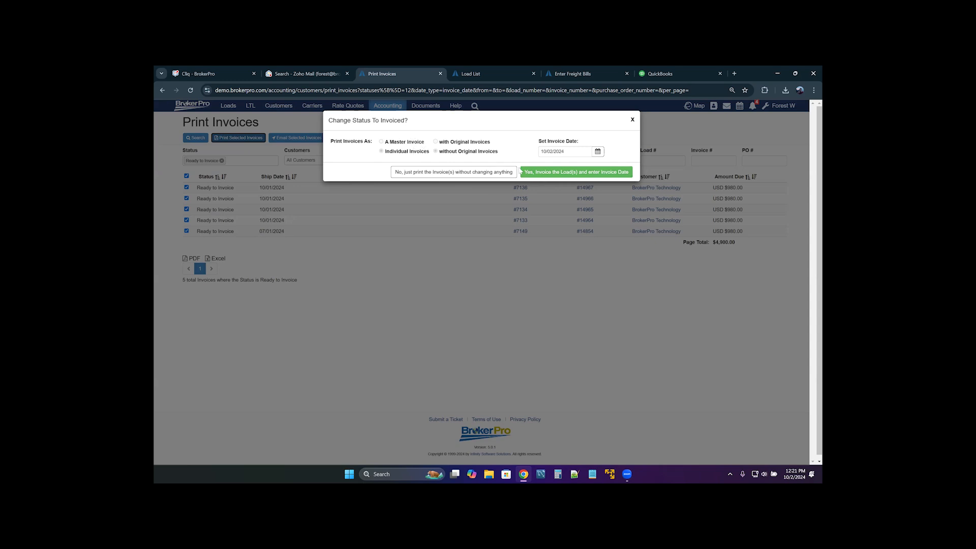
click(529, 173)
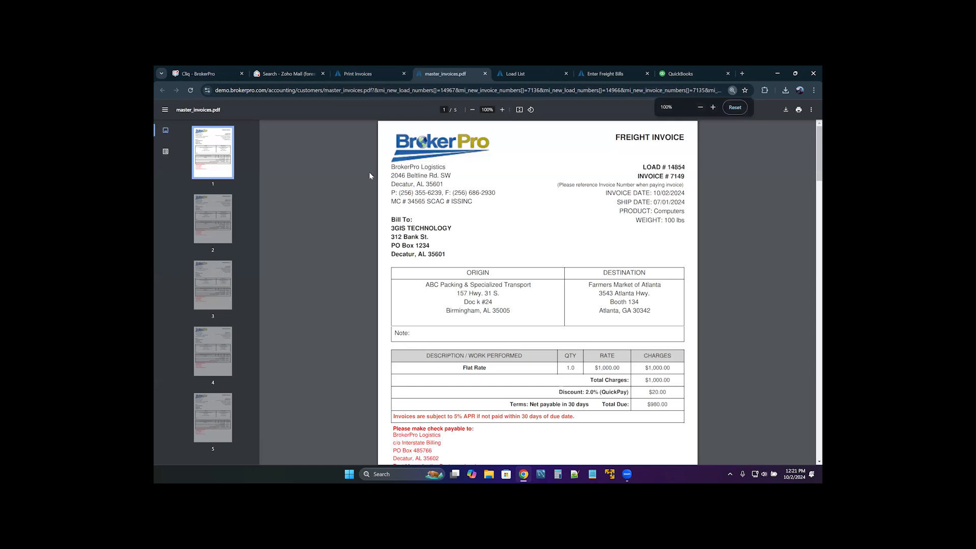
- Review the generated freight invoices PDF, close it, and decline printing an invoice summary
scroll(369, 176, down, 3)
scroll(369, 180, down, 6)
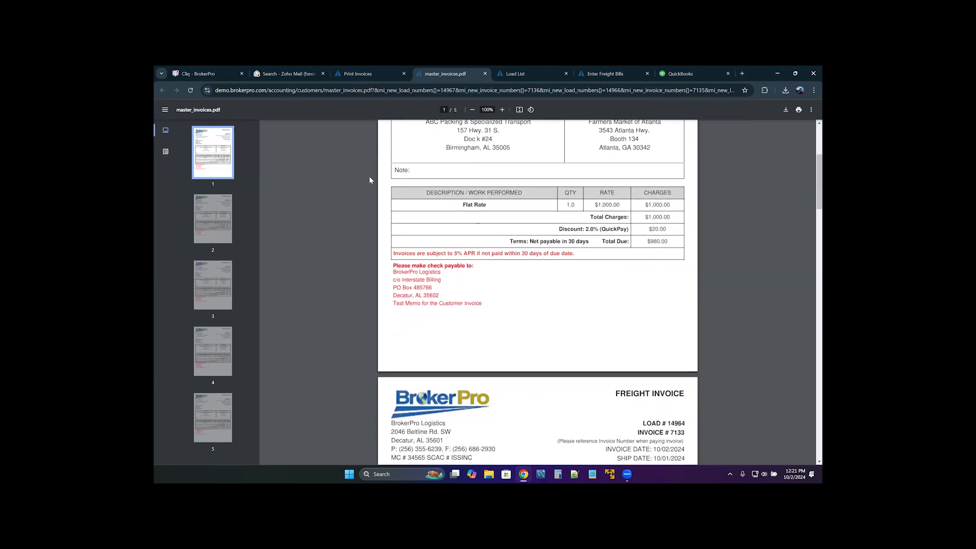
scroll(369, 180, down, 11)
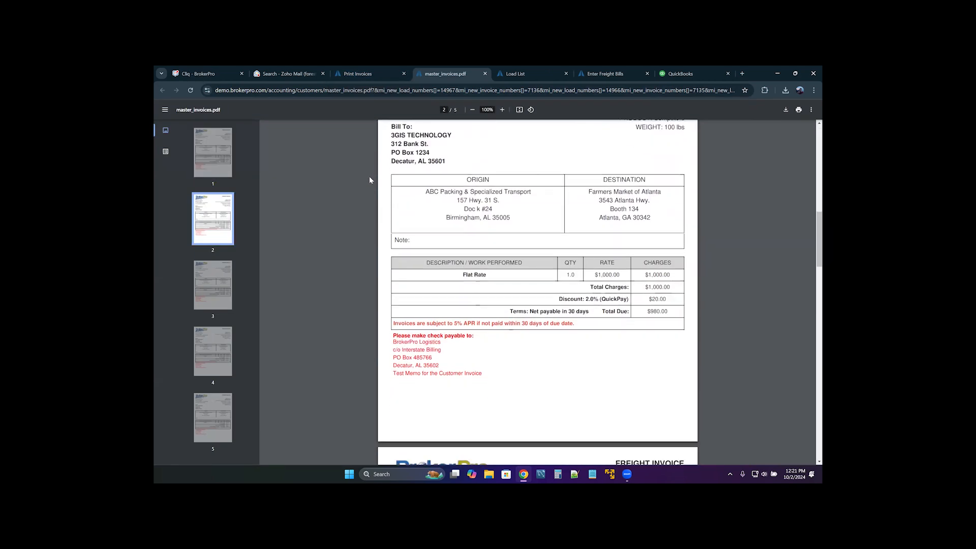
scroll(369, 176, down, 9)
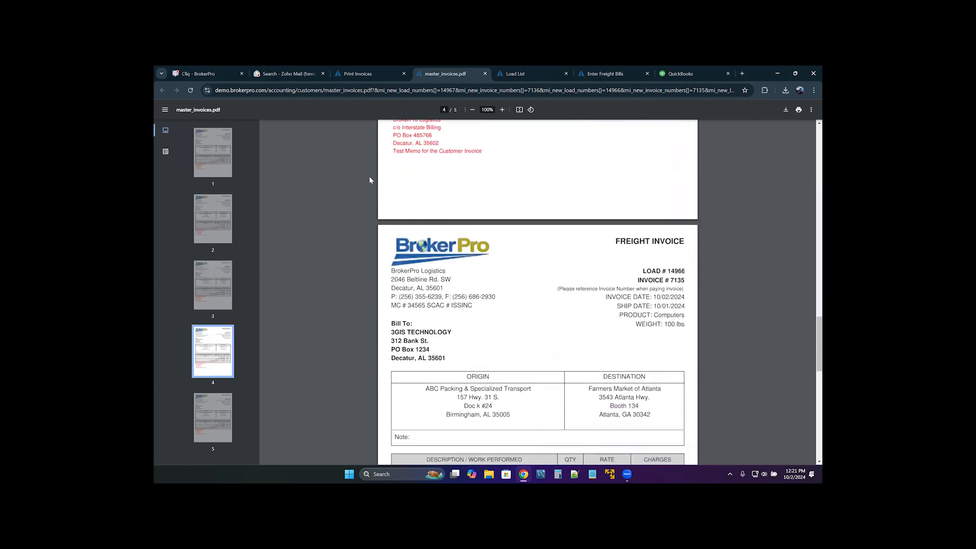
click(485, 74)
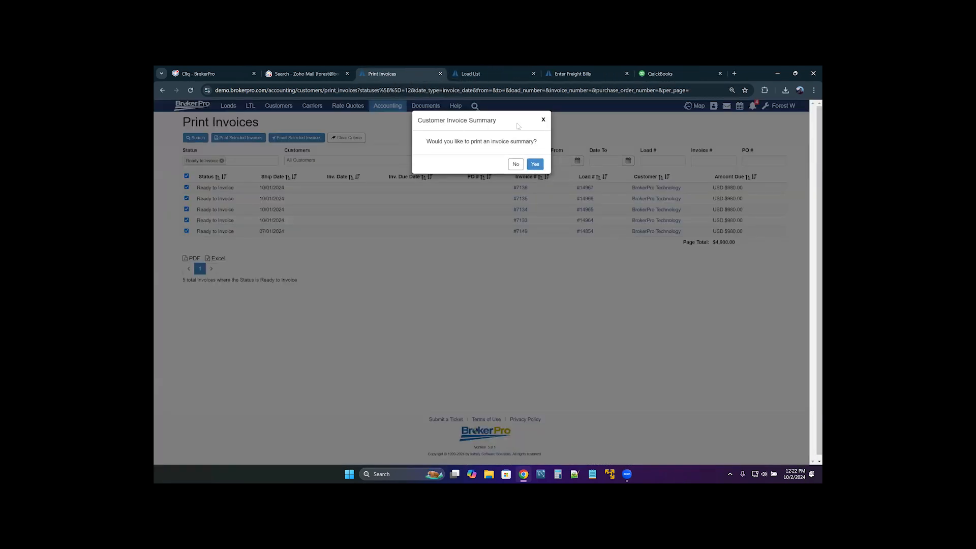
click(516, 164)
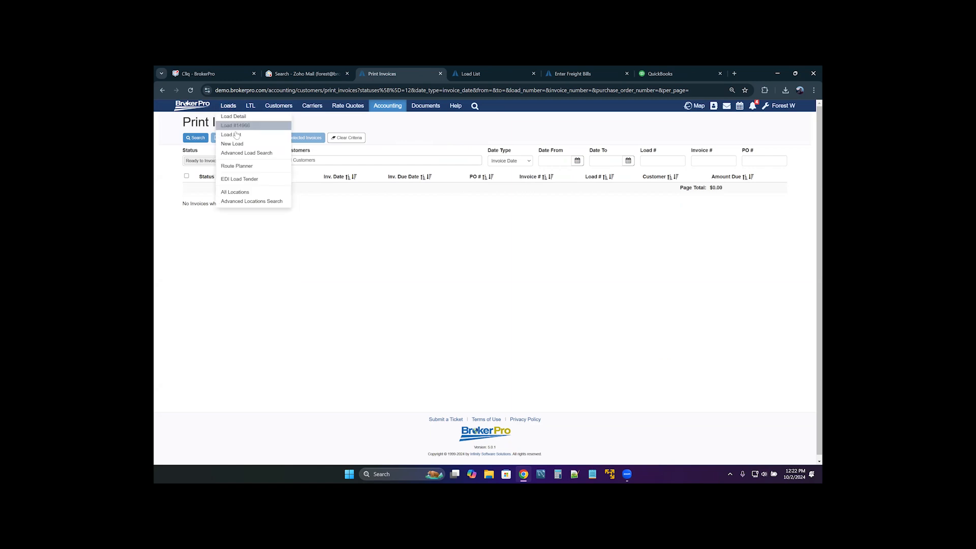
- Open load #14966 from the load list of invoiced loads
click(241, 137)
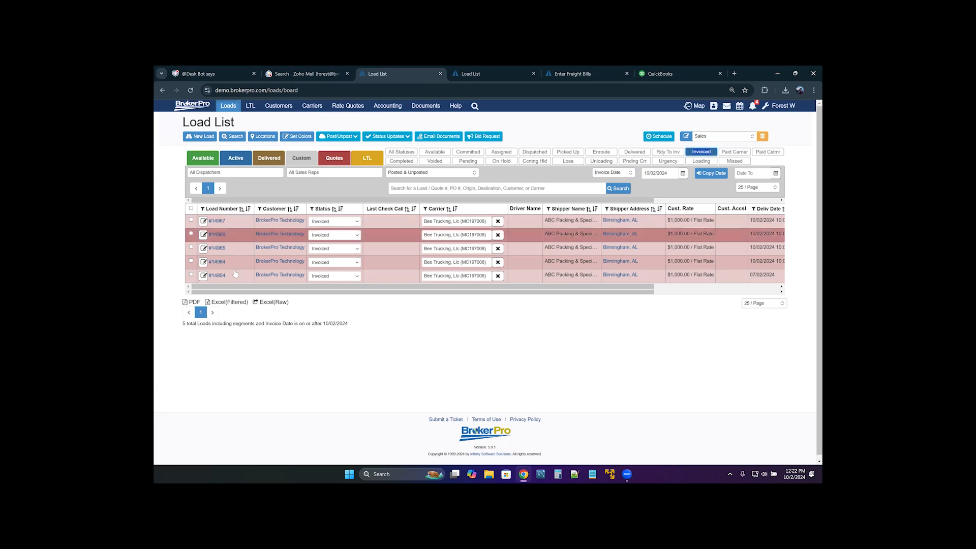
click(219, 235)
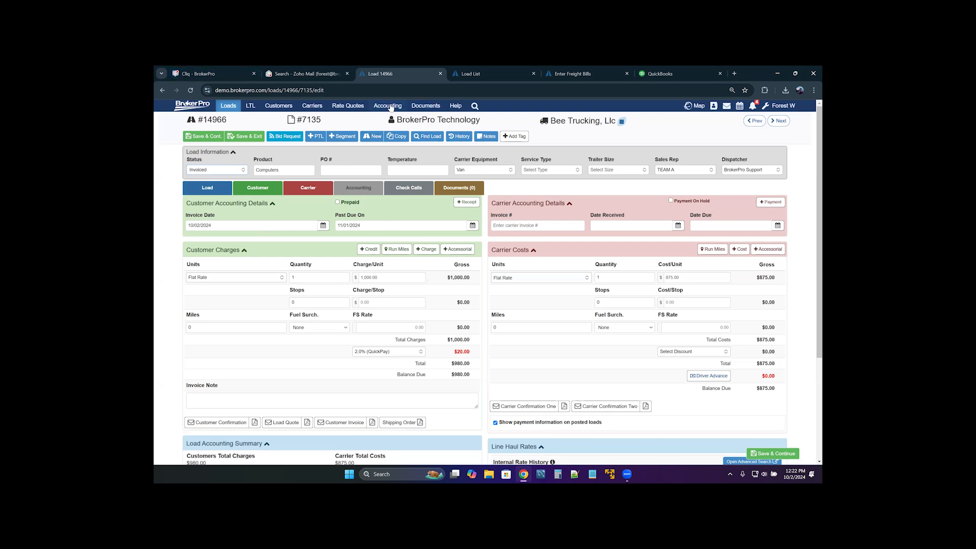
- Export the invoices dated 10/02/2024 to QuickBooks Online, using that date for both ends of the invoiced range
click(390, 107)
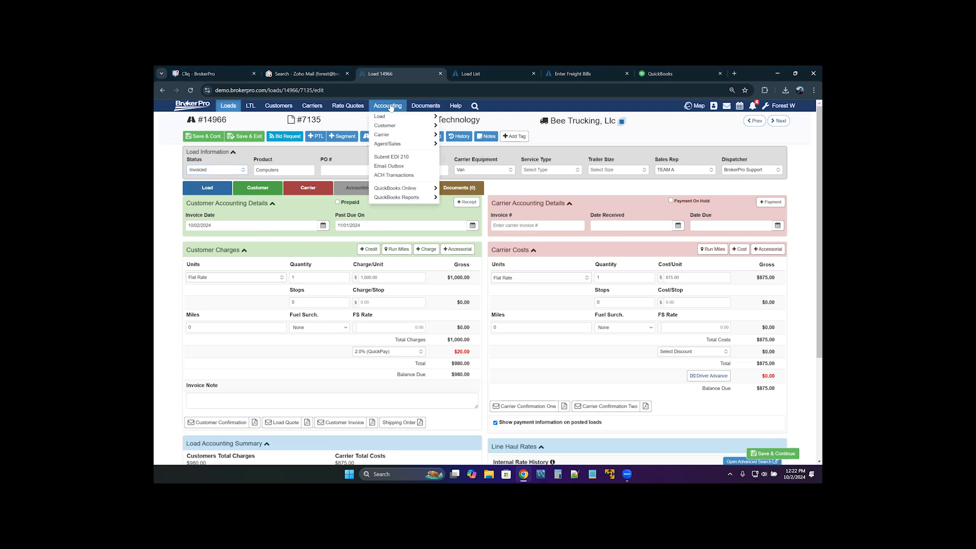
mouse_move(407, 190)
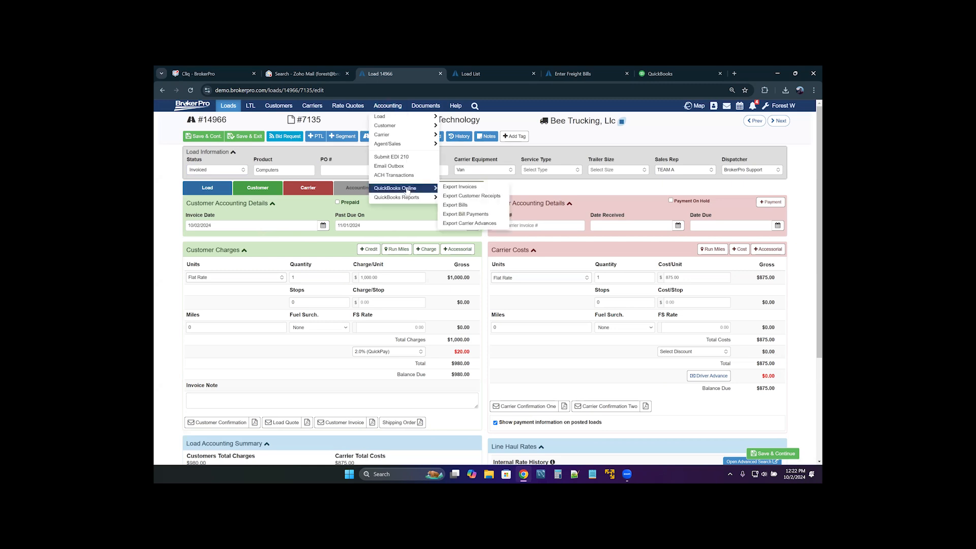
click(448, 187)
click(439, 148)
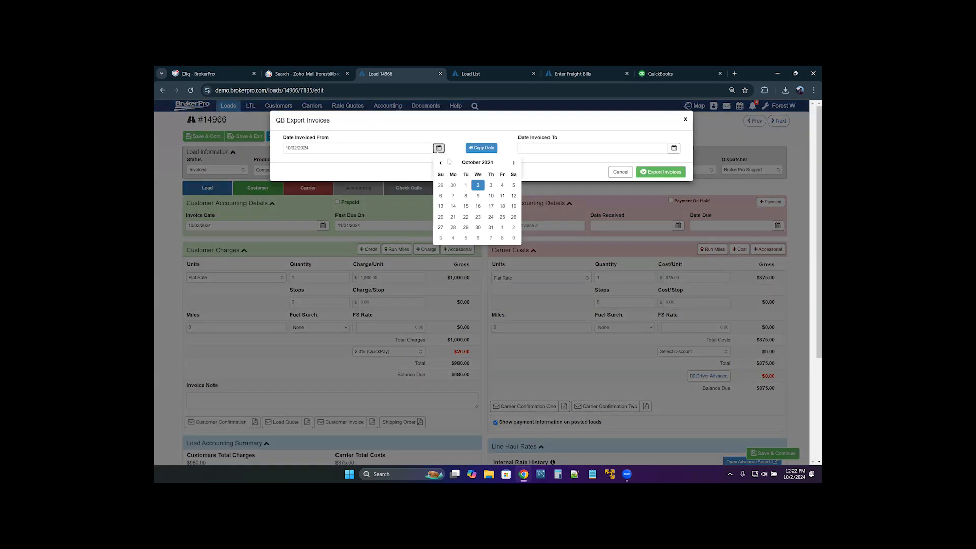
click(477, 185)
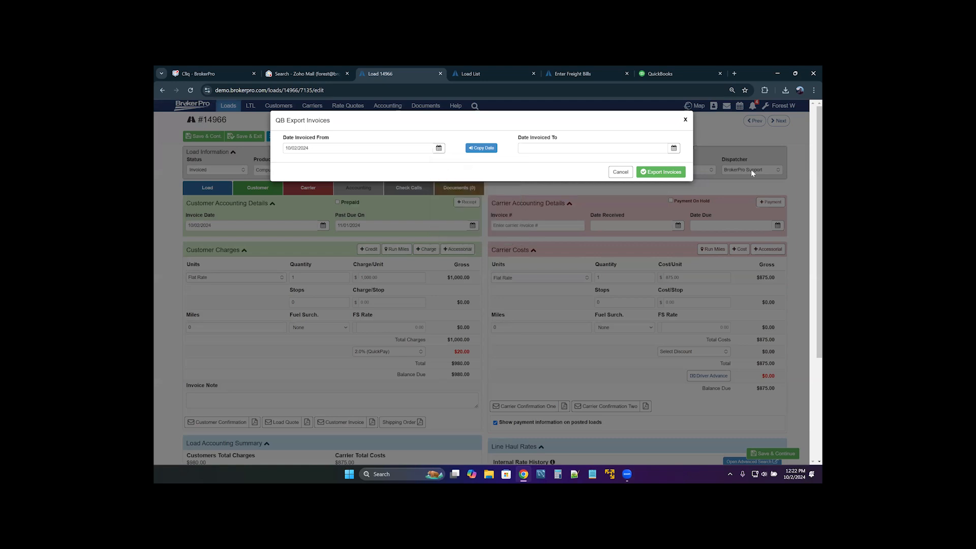
click(481, 148)
click(669, 175)
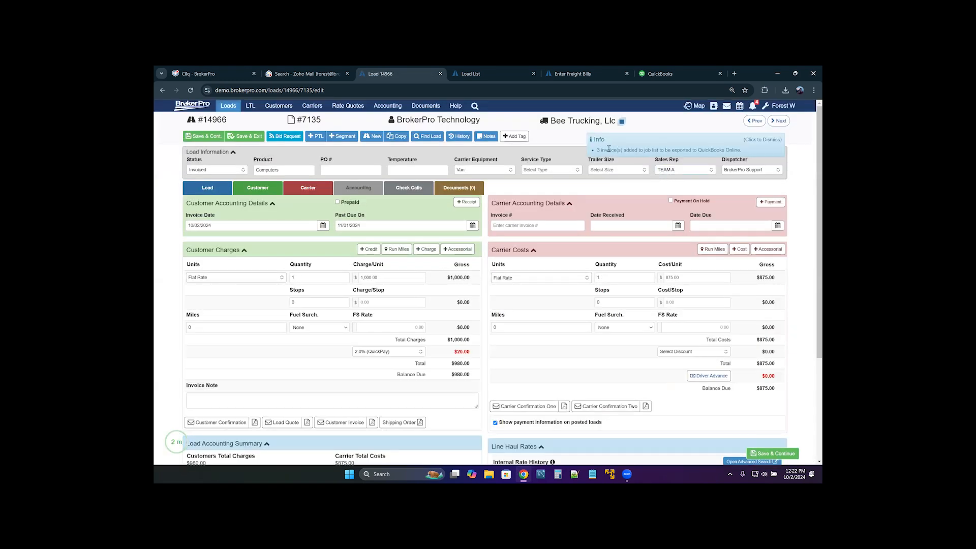
drag(601, 150, 742, 150)
click(741, 151)
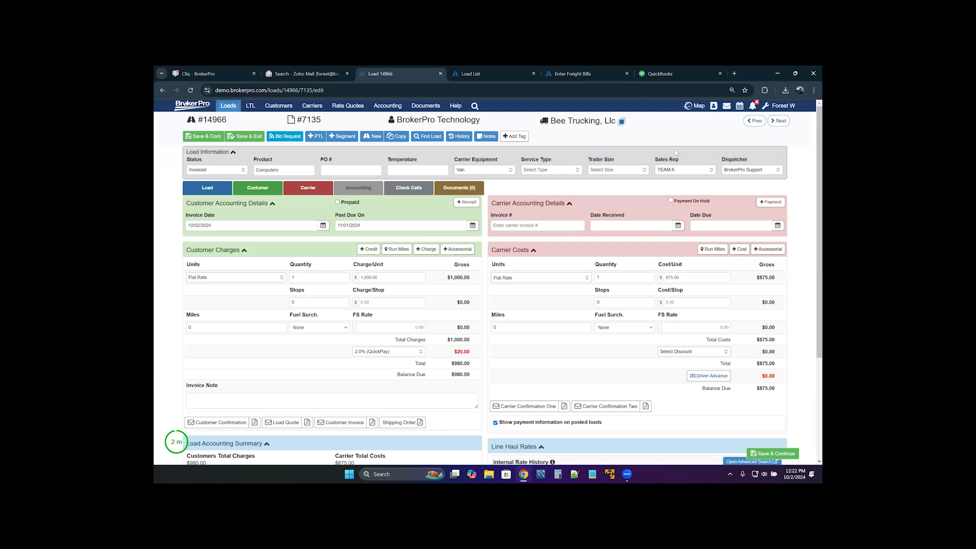
- Run the QuickBooks invoices report filtered to Success status for exports from 10/02/2024
click(385, 106)
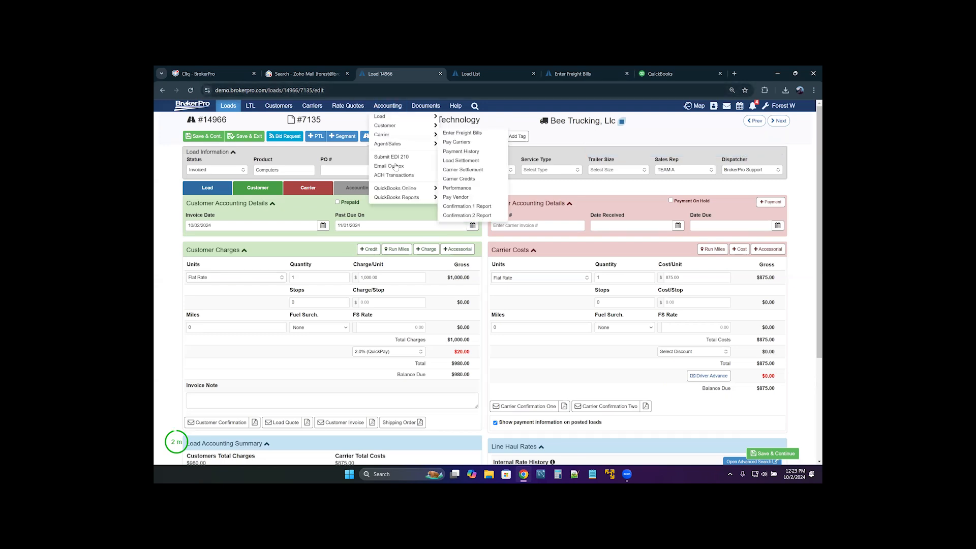
mouse_move(410, 197)
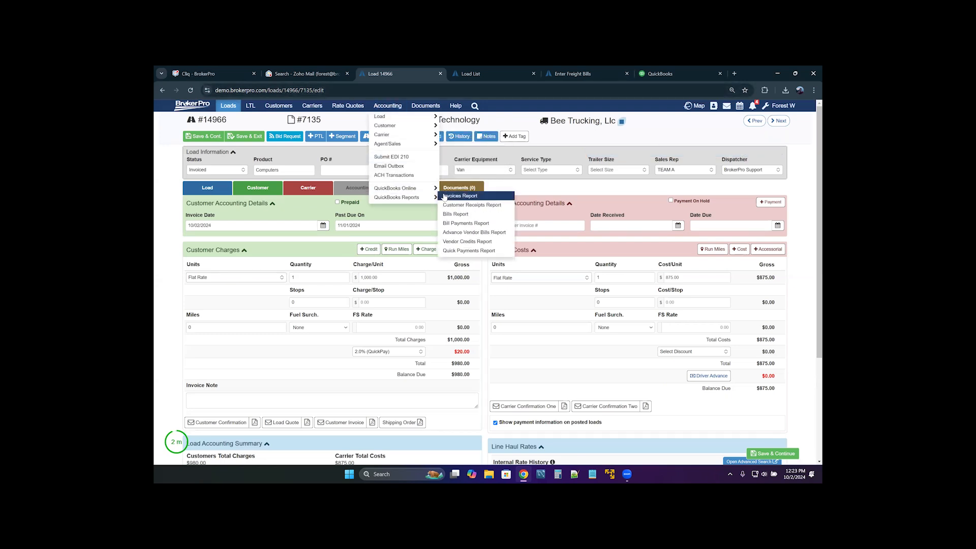
click(445, 197)
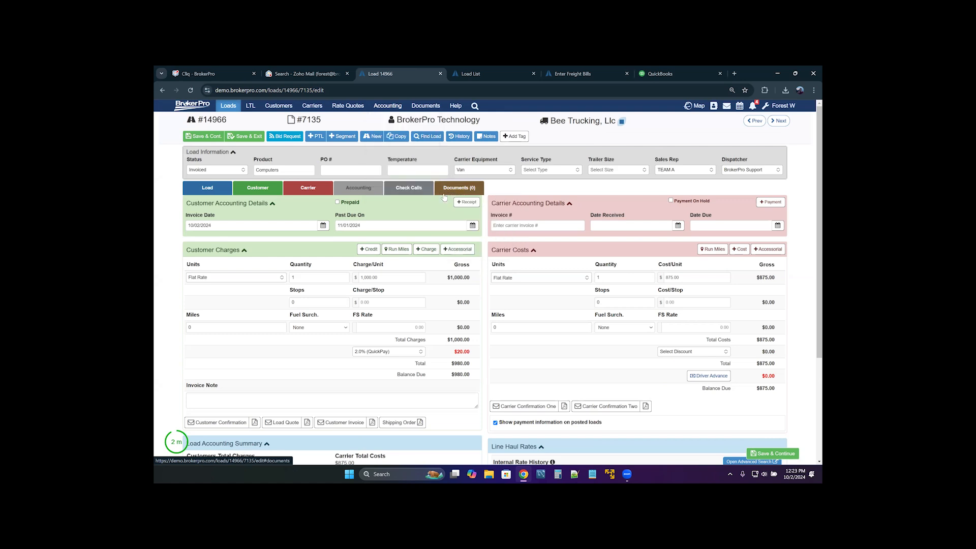
click(410, 161)
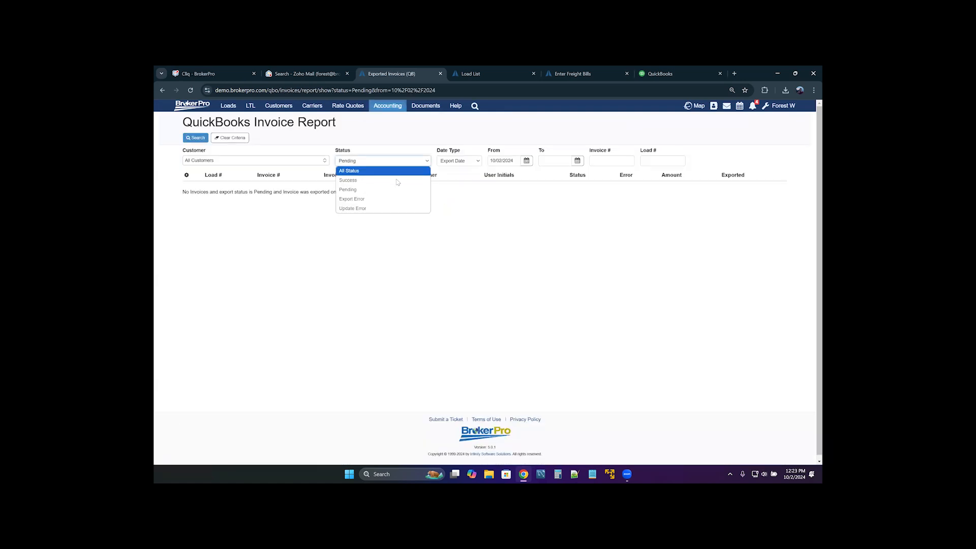
click(397, 192)
click(201, 137)
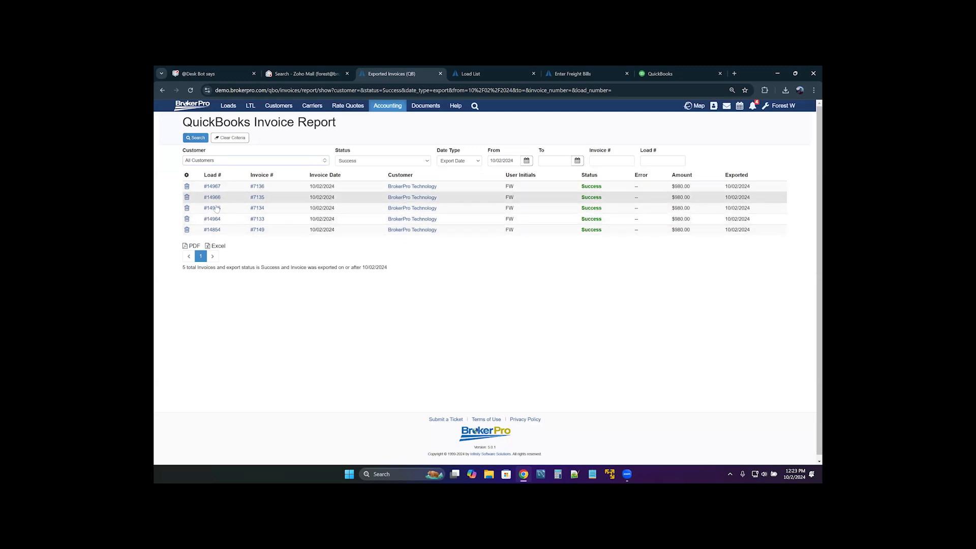
- Switch to QuickBooks, search for exported invoice 7136, and open it to review its dates, line items and custom fields
drag(256, 186, 254, 187)
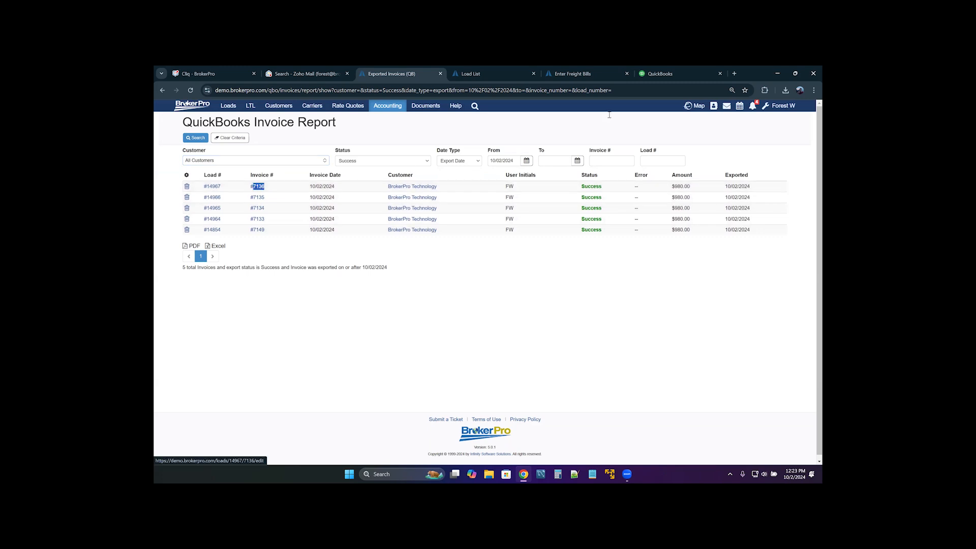
click(691, 75)
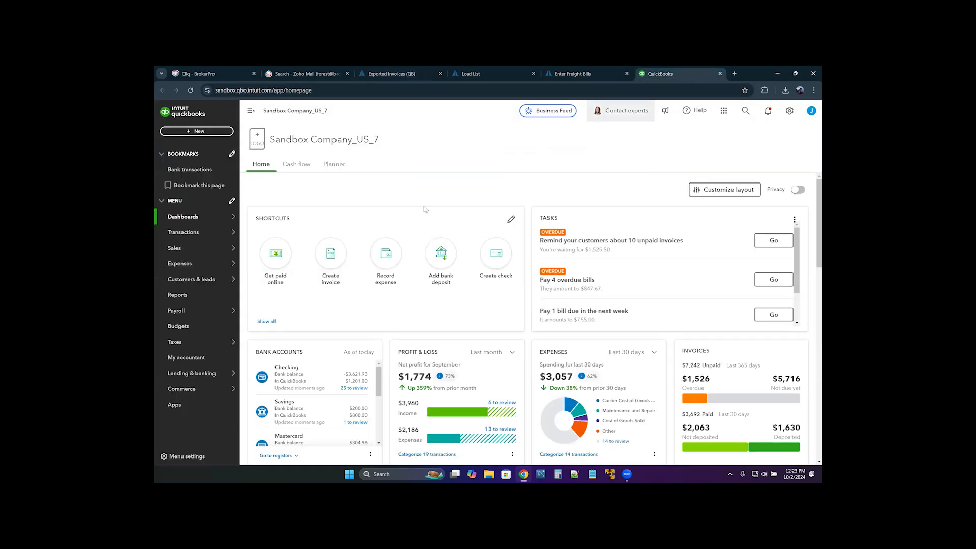
scroll(411, 191, down, 3)
scroll(412, 191, up, 3)
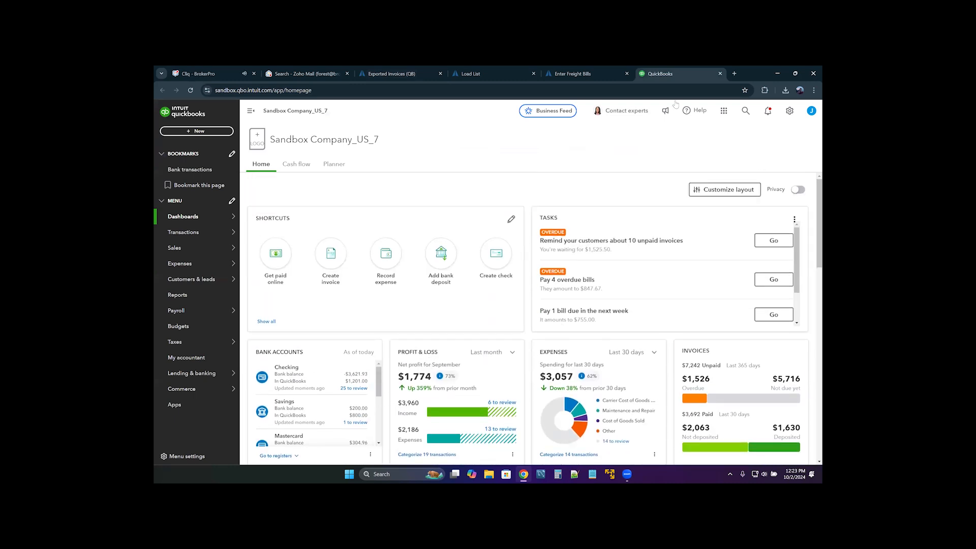
click(740, 114)
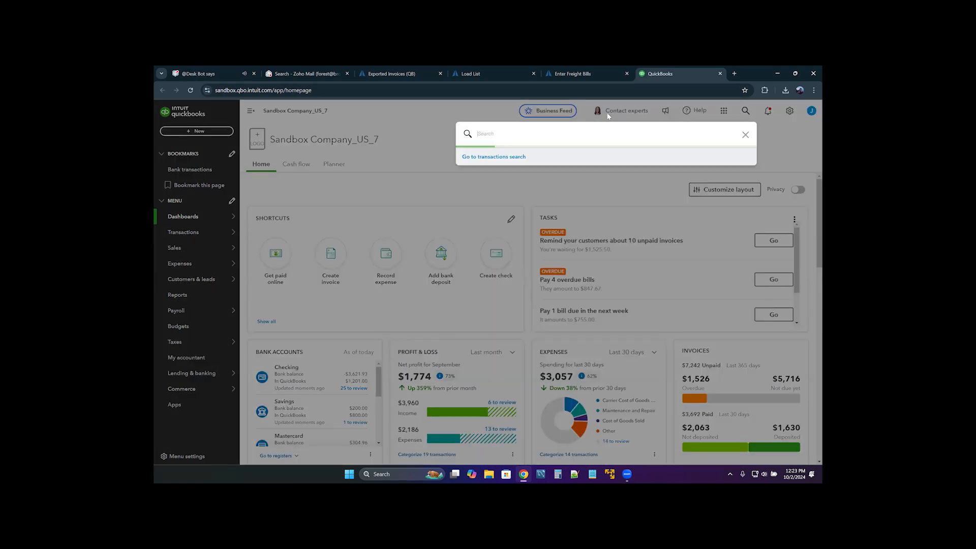
text(7136)
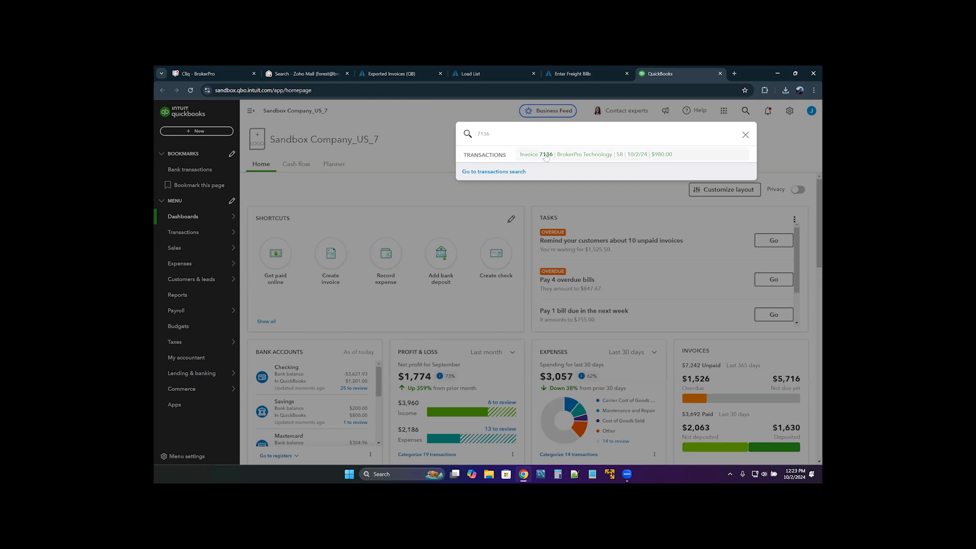
click(559, 157)
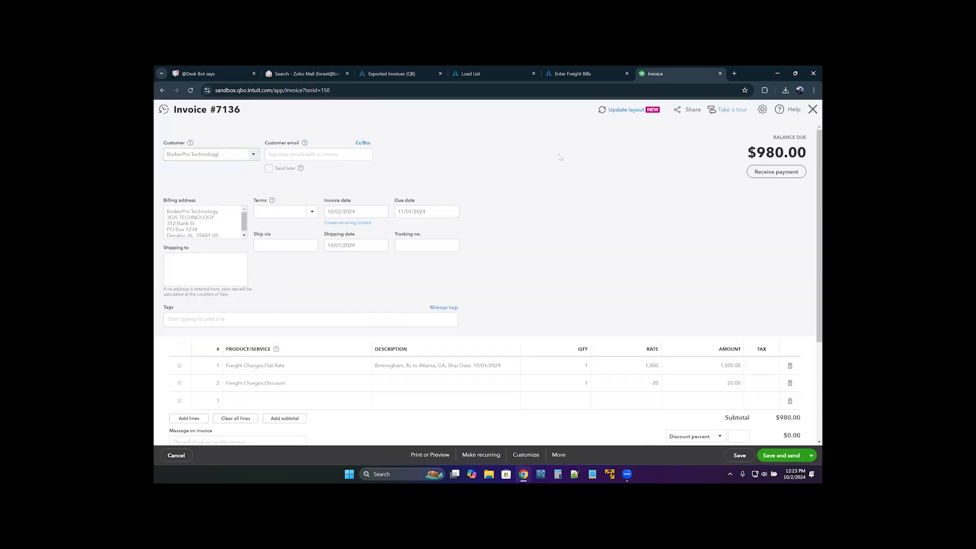
scroll(559, 169, down, 1)
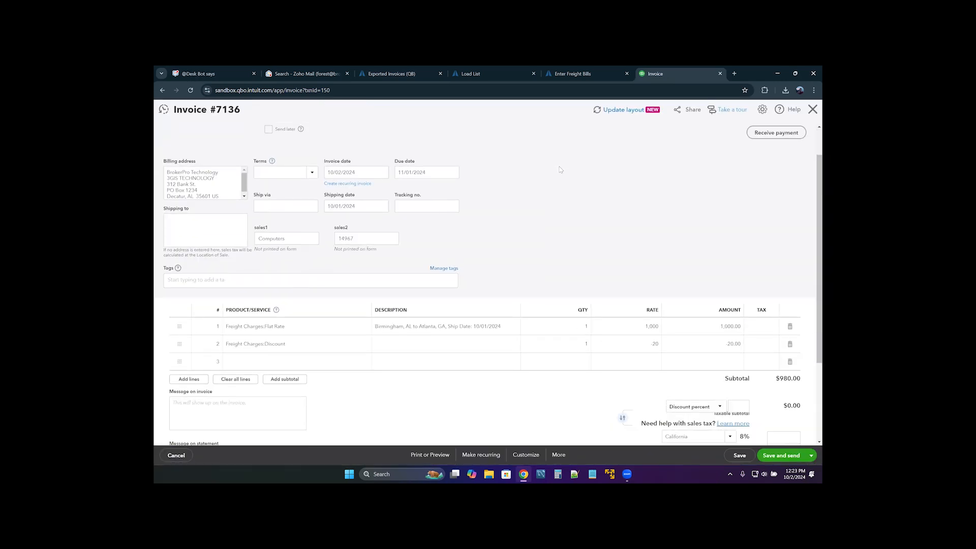
scroll(564, 214, up, 1)
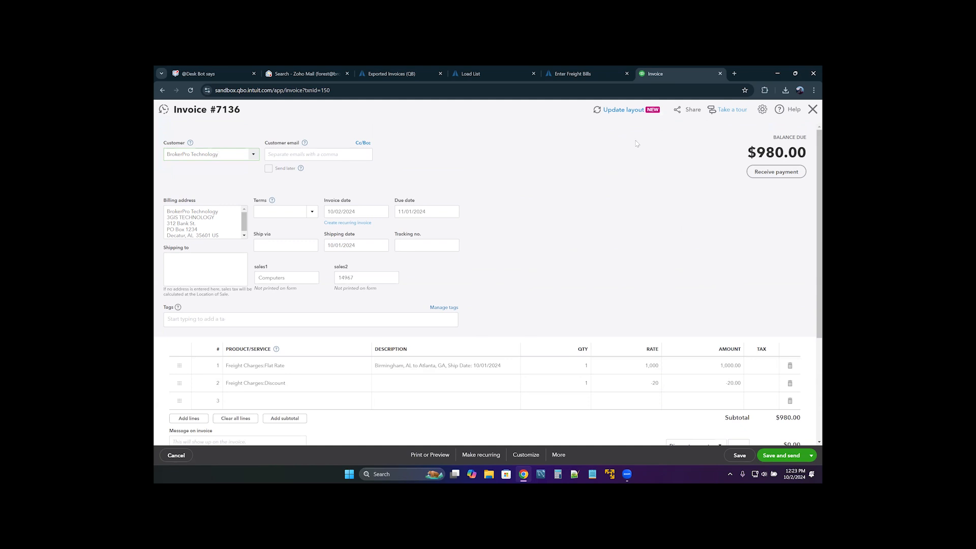
- Switch back to the BrokerPro load list and open the customer Add Receipts page in a new browser tab
click(477, 76)
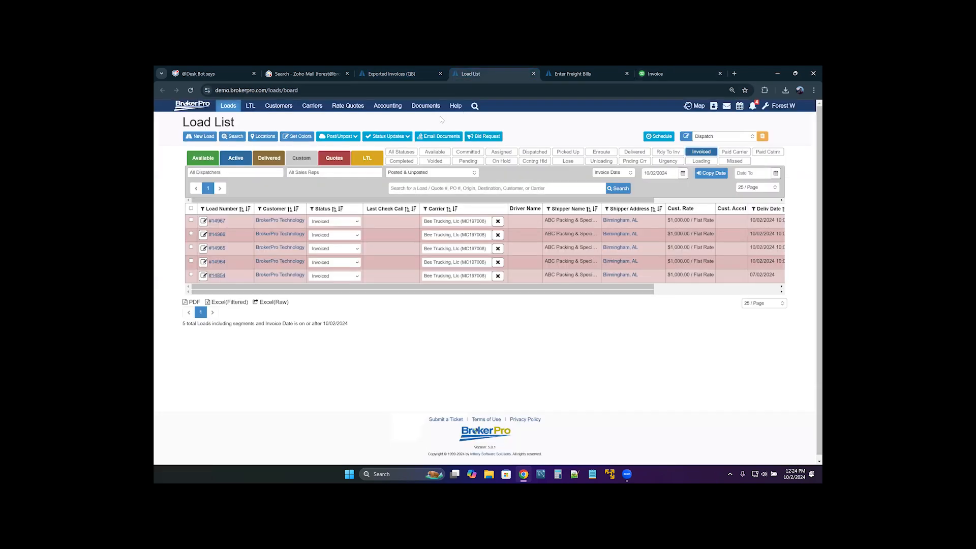
click(390, 107)
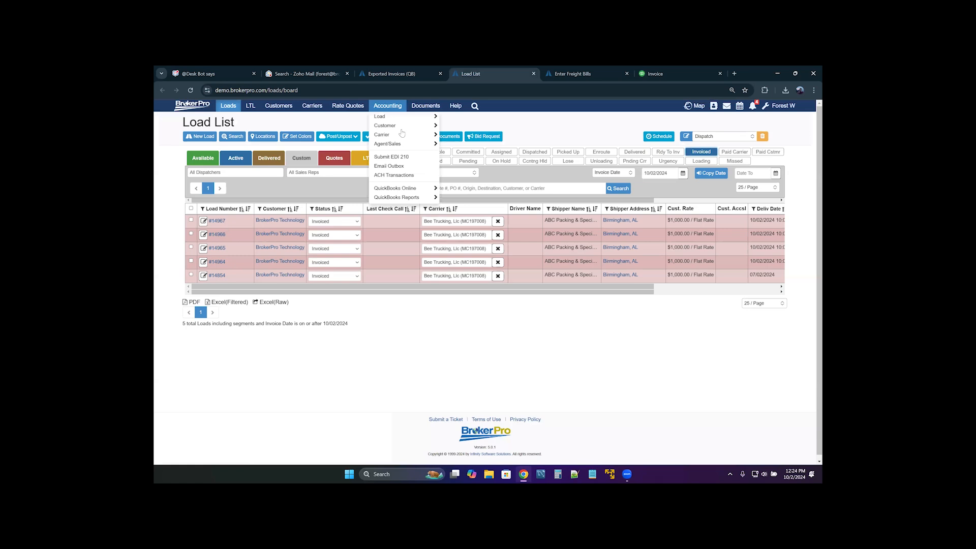
mouse_move(401, 130)
click(393, 107)
click(393, 107)
mouse_move(402, 125)
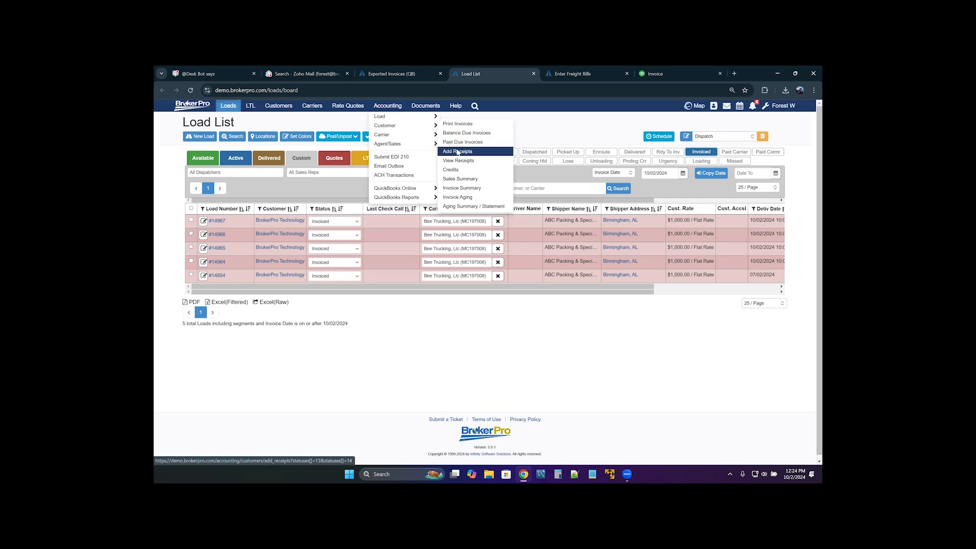
right_click(457, 146)
click(483, 156)
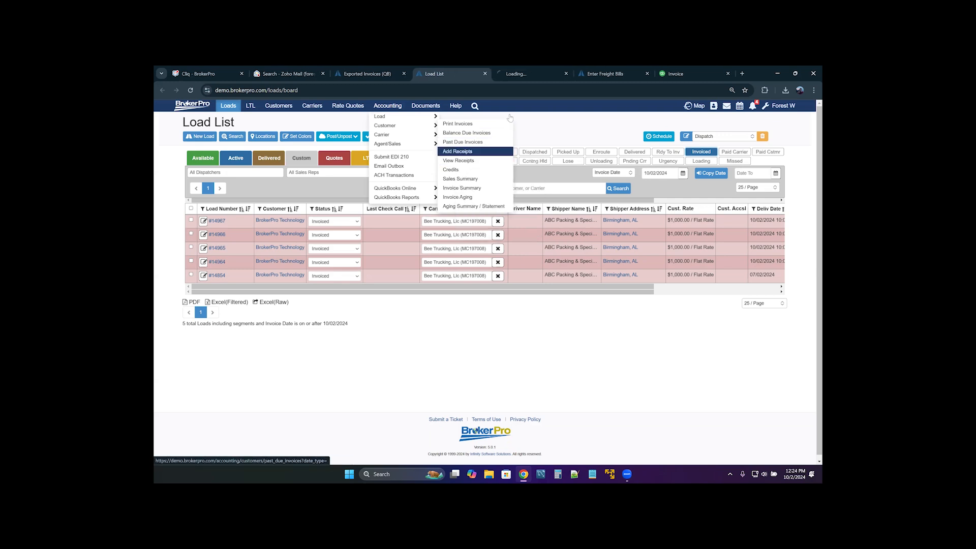
- Switch to the Add Receipts page and filter the open invoices by customer BrokerPro Technology
click(516, 76)
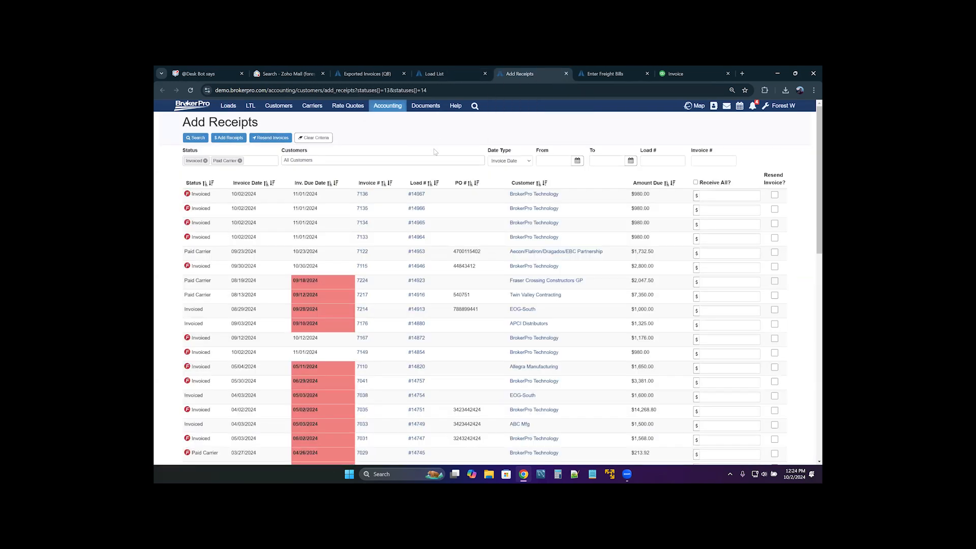
scroll(428, 243, down, 5)
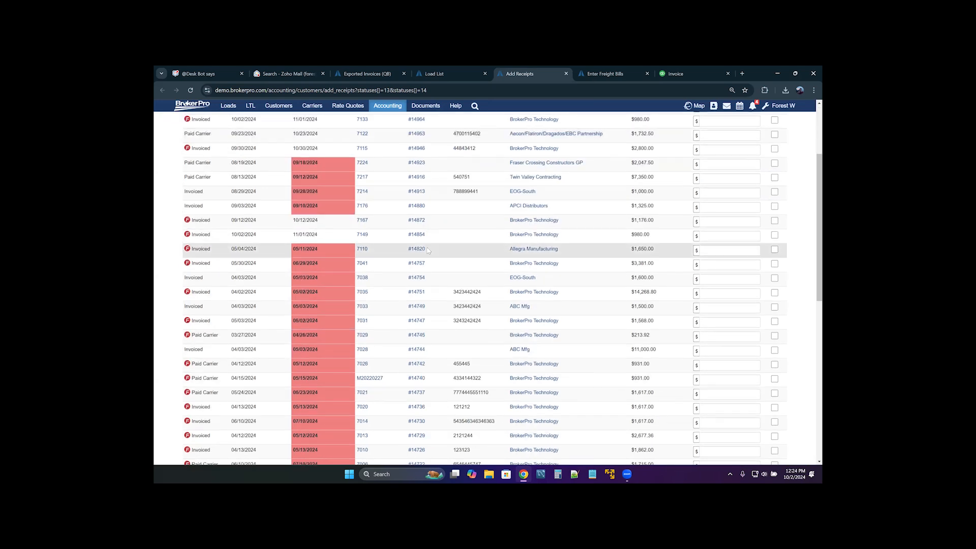
scroll(428, 243, up, 5)
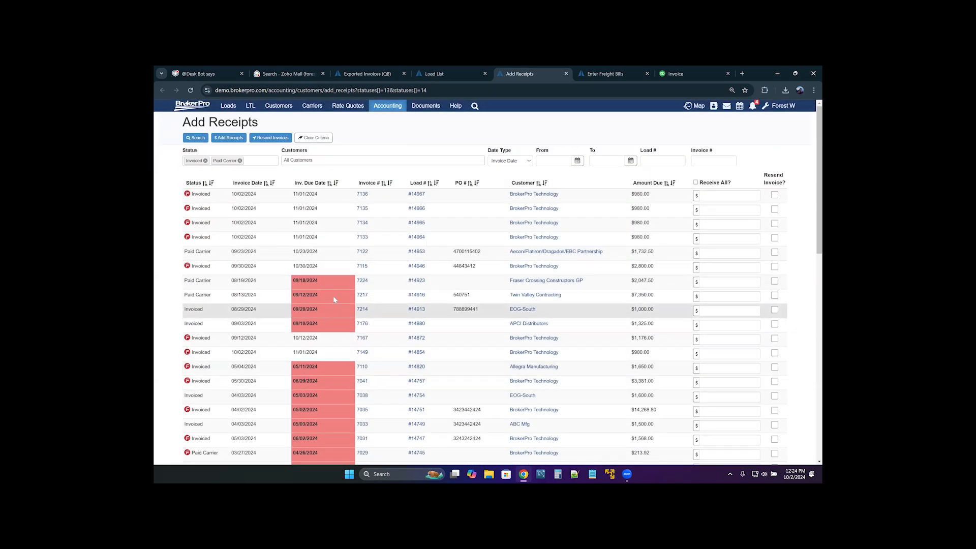
click(347, 161)
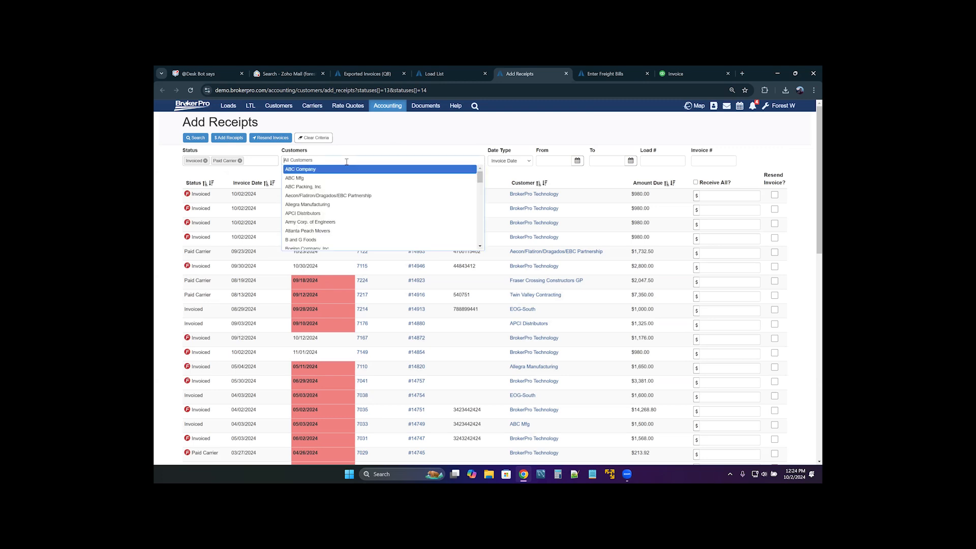
text(brok)
click(344, 169)
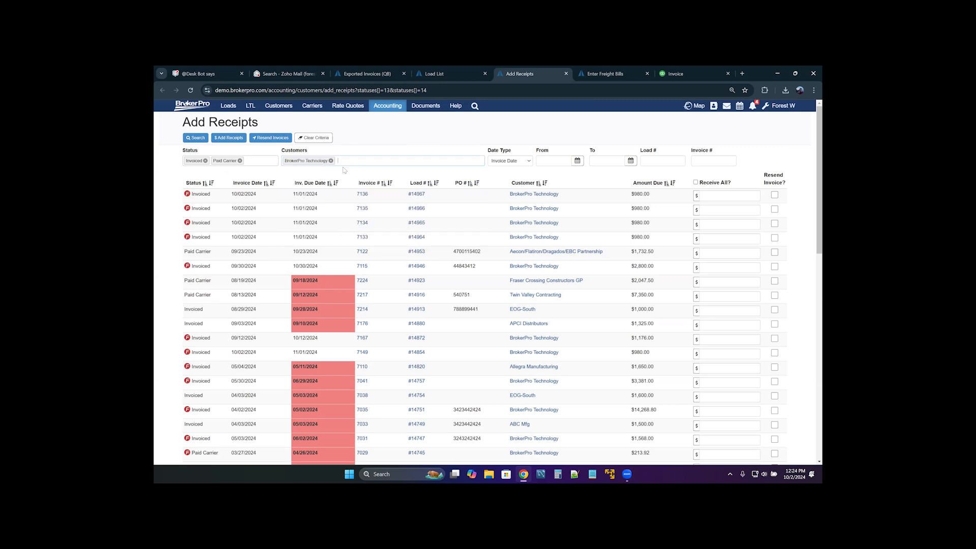
click(196, 138)
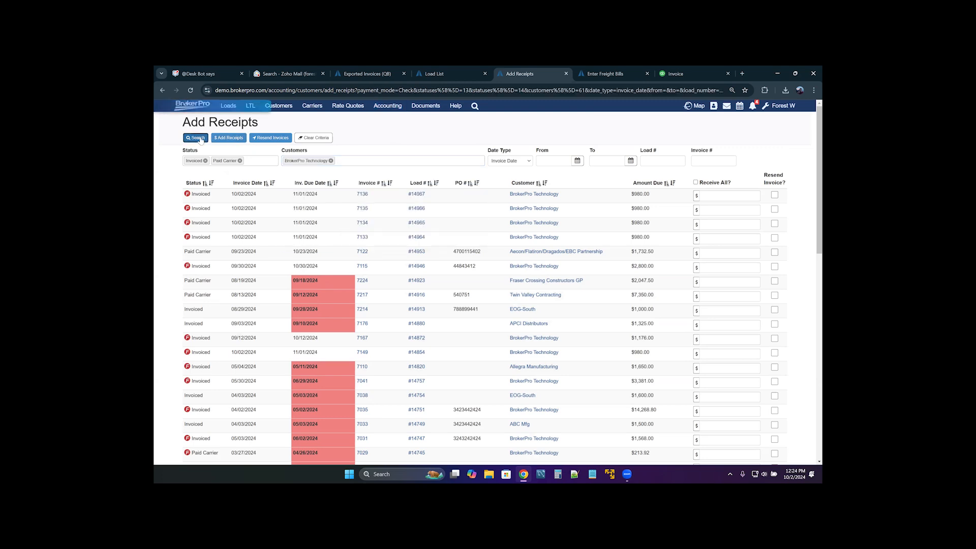
click(508, 161)
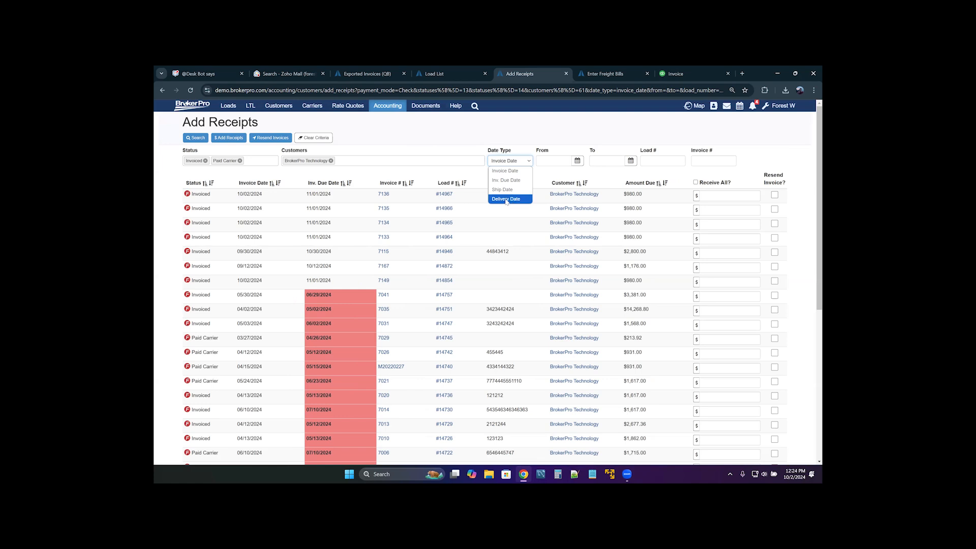
click(470, 175)
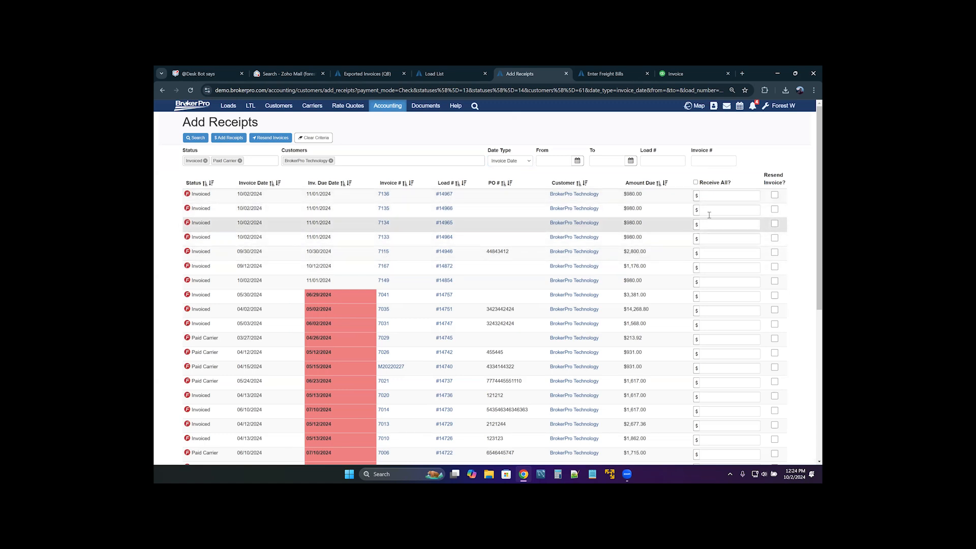
- Try filling receipt amounts for invoices 7136, 7135, 7134 and 7133, and toggle Receive All on and off to clear every amount
click(697, 196)
click(697, 210)
click(697, 224)
click(697, 239)
click(696, 183)
click(696, 182)
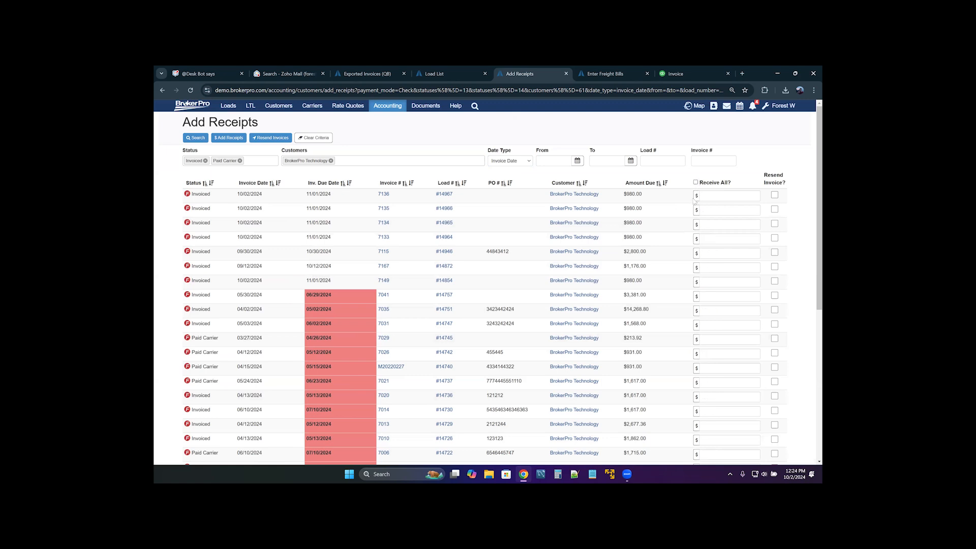
- Fill in the full $980.00 receipt amount for each of the invoices 7136, 7135, 7134 and 7133
click(697, 196)
click(696, 209)
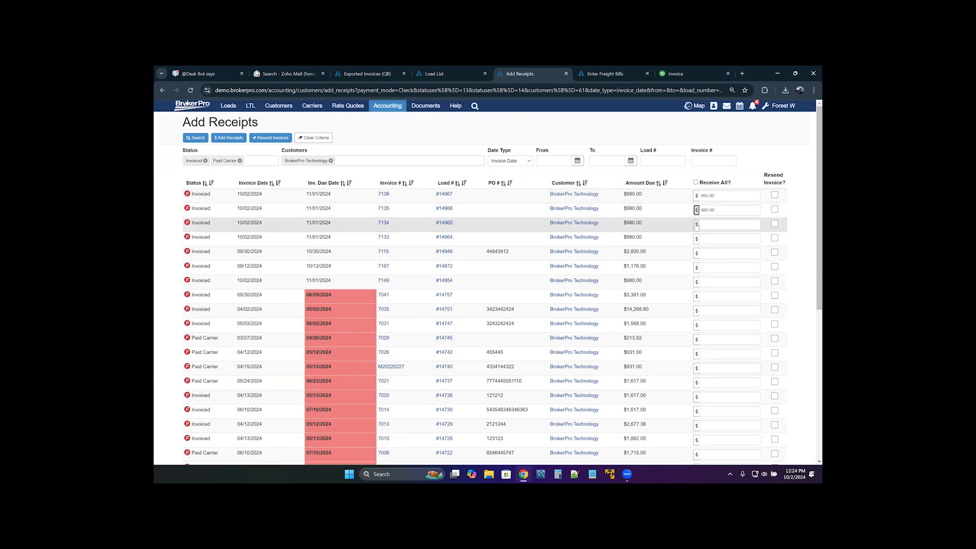
click(696, 224)
click(696, 239)
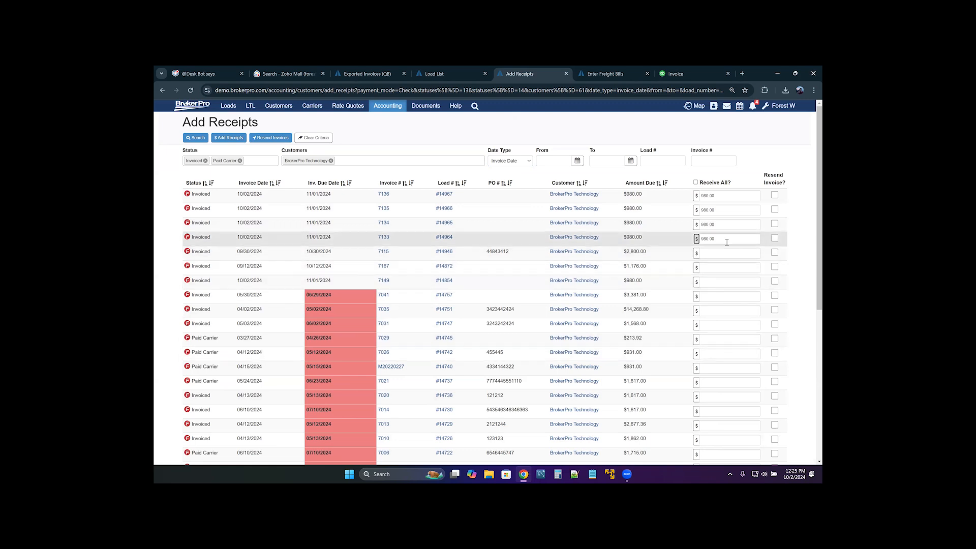
- Try marking invoices 7136, 7135, 7134 and 7133 for resending, and clear those marks again
click(775, 196)
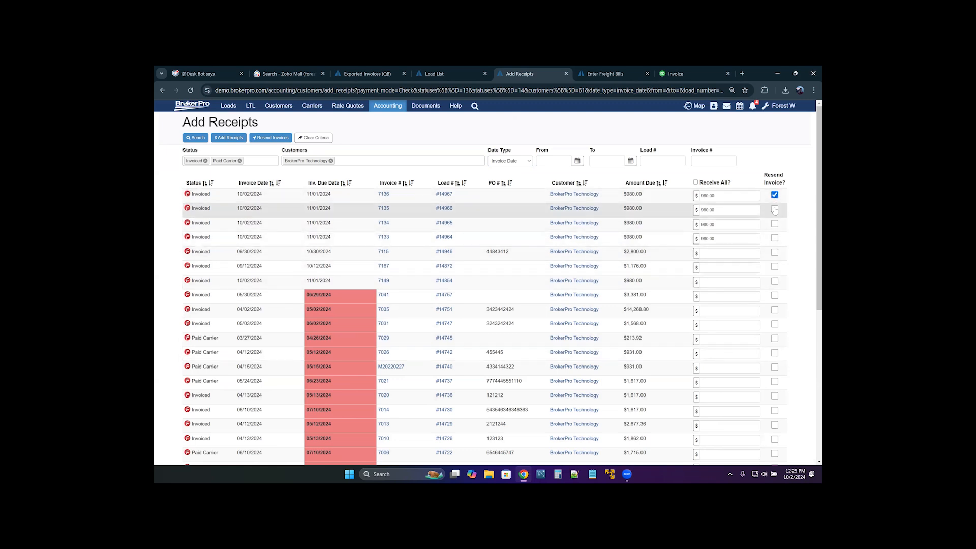
click(775, 209)
click(775, 223)
click(775, 239)
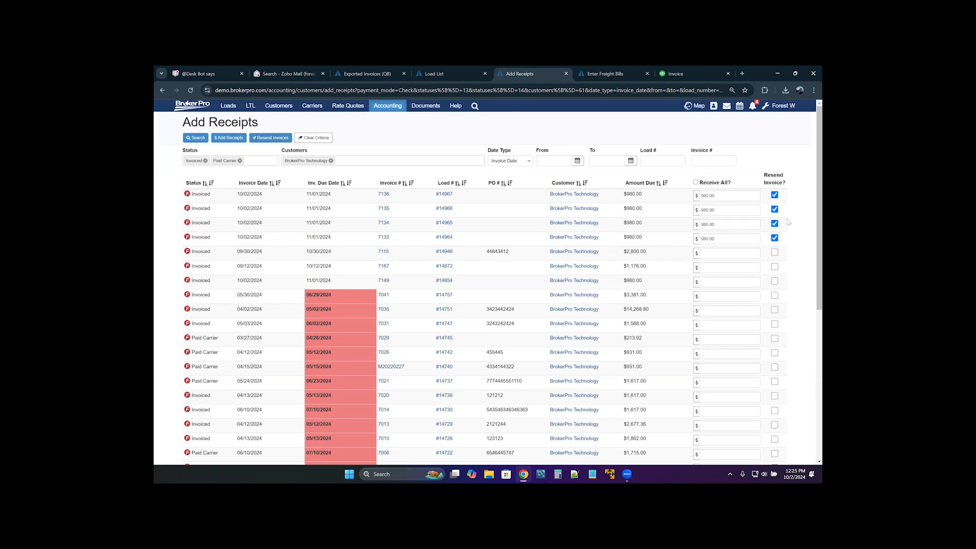
click(774, 195)
click(774, 209)
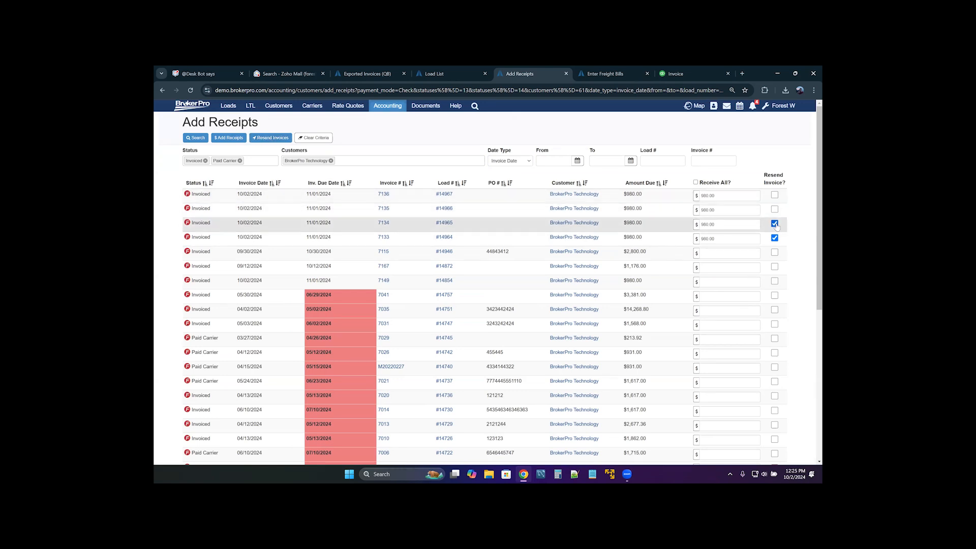
click(775, 224)
click(774, 238)
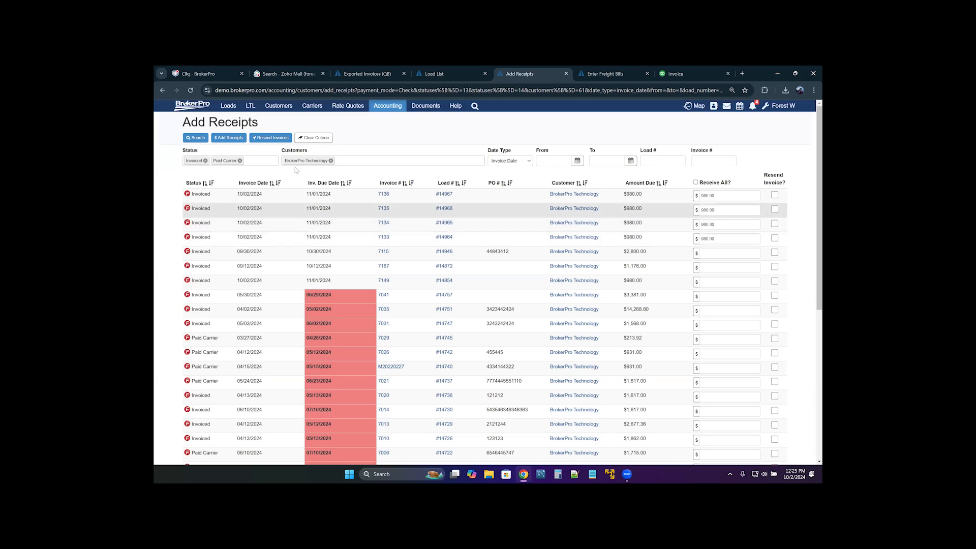
- Add the receipts for the four selected invoices, applying the same check number 43322114 to all of them
click(229, 138)
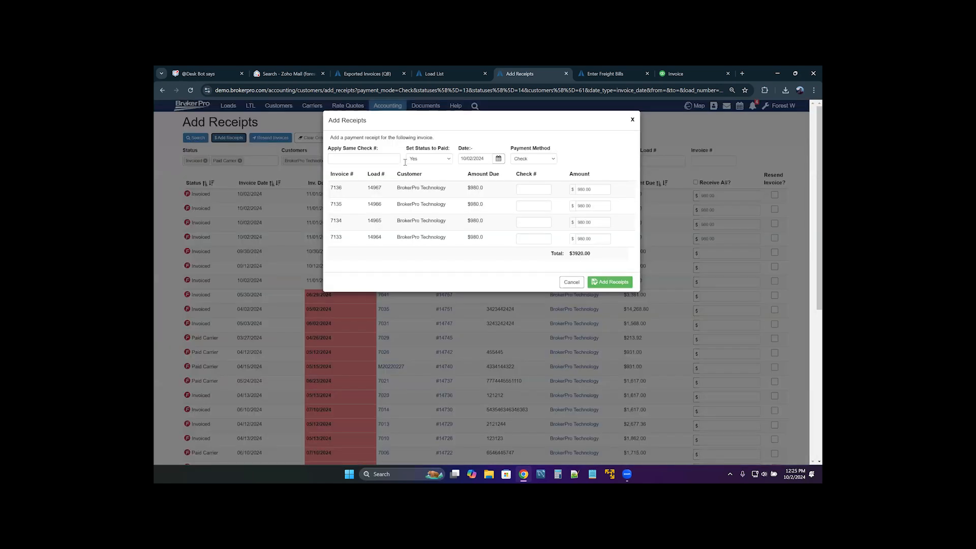
click(385, 159)
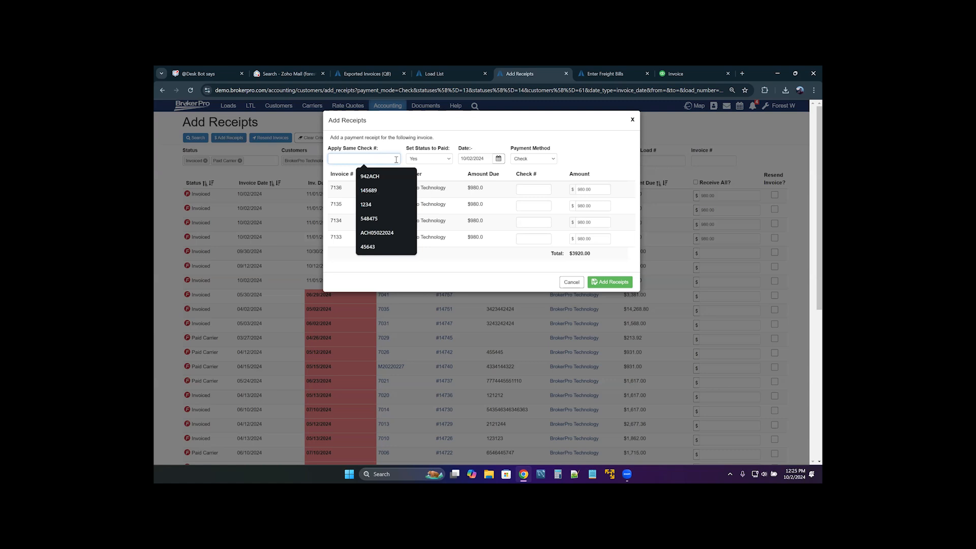
text(4)
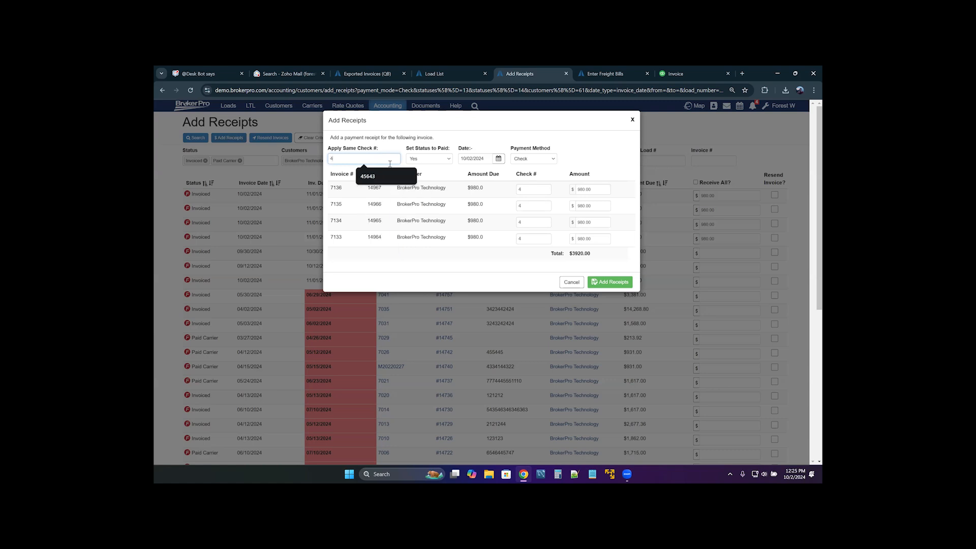
text(3322114)
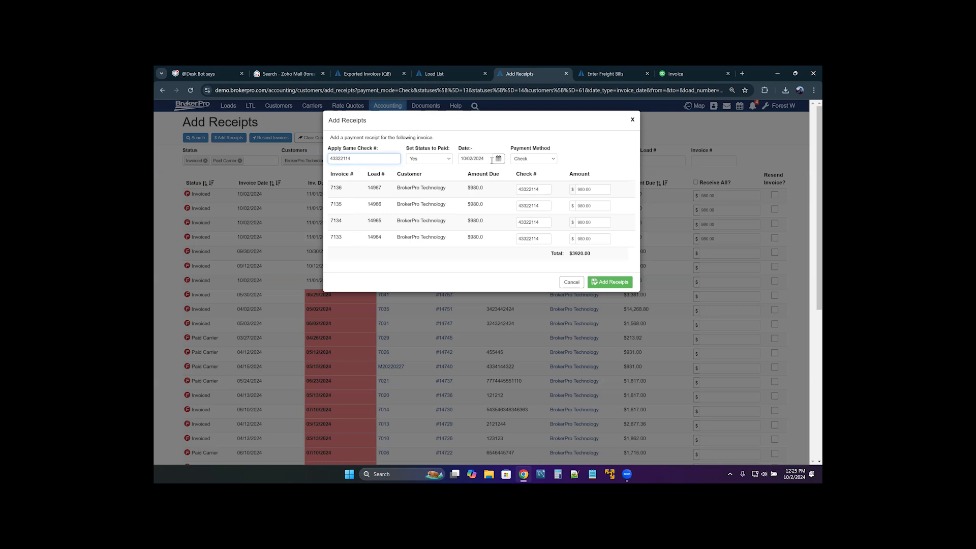
click(607, 284)
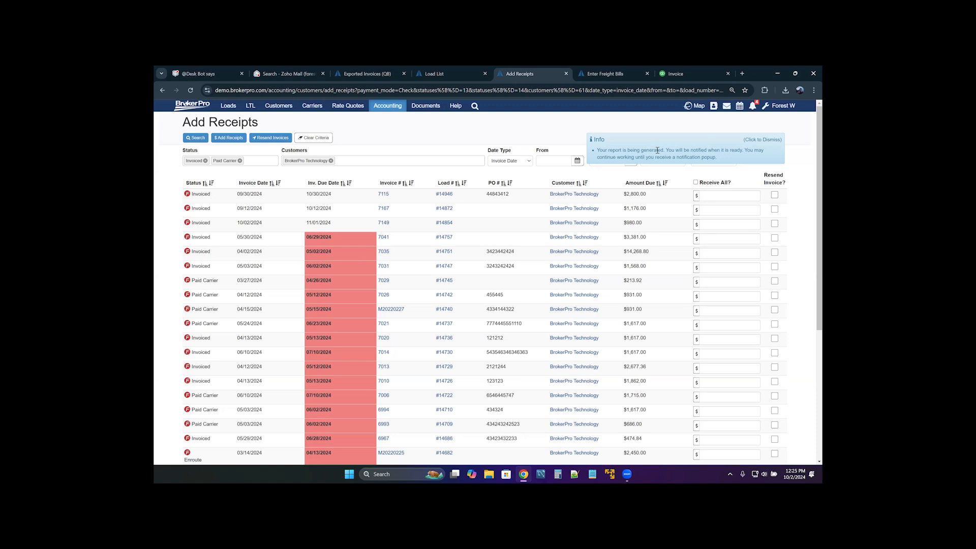
- Open the updated customer receipts results report to review the payments, and return to the Add Receipts page
click(658, 151)
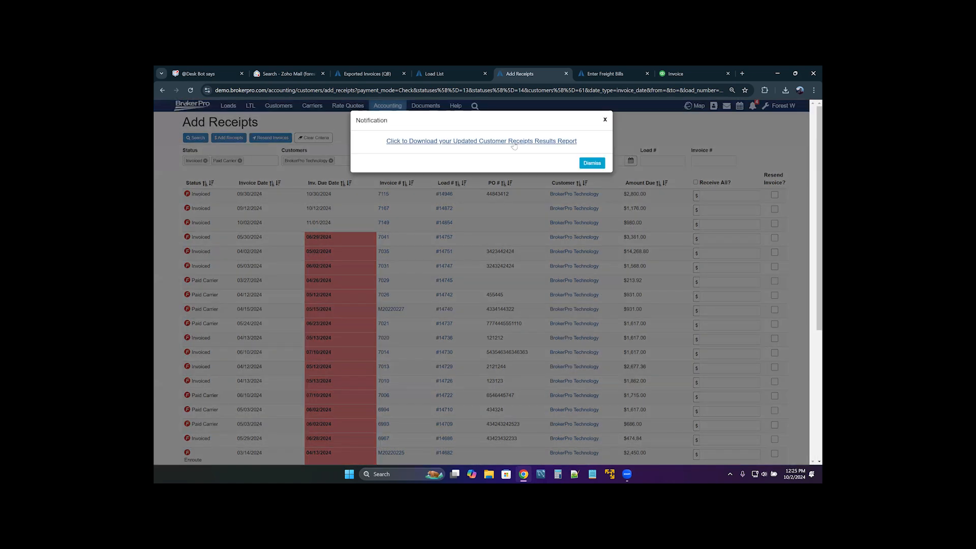
click(514, 142)
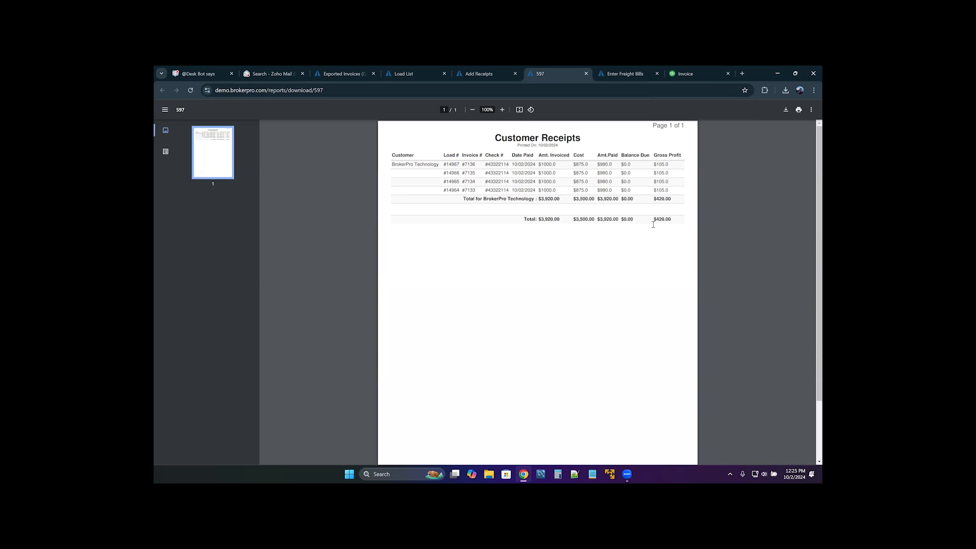
click(489, 75)
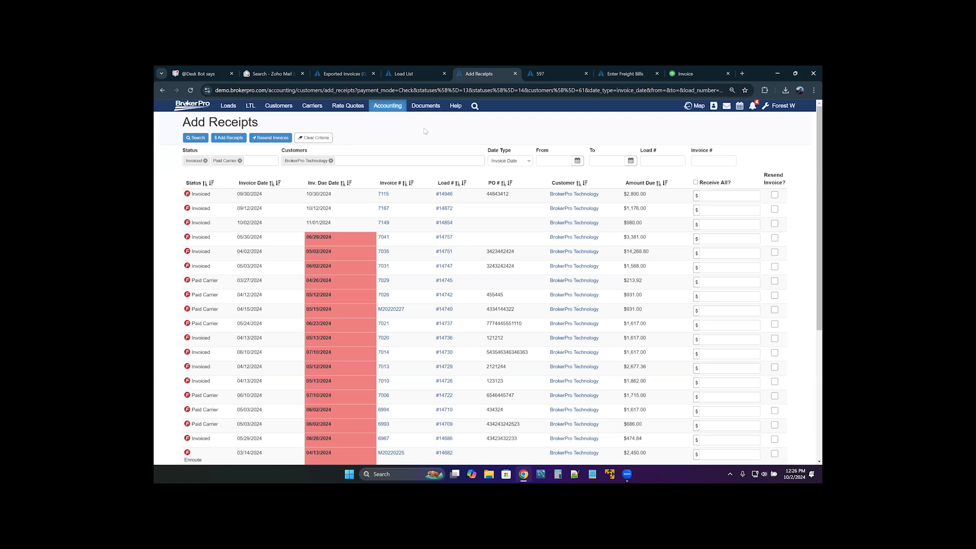
- Export the customer receipts paid on 10/02/2024 to QuickBooks Online, using that date for both ends of the paid range
click(396, 108)
mouse_move(414, 188)
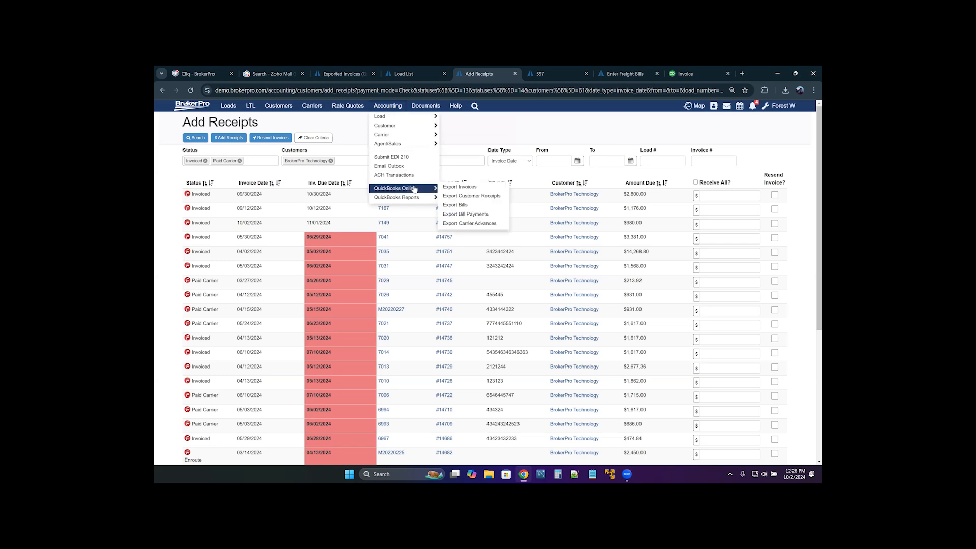
click(452, 197)
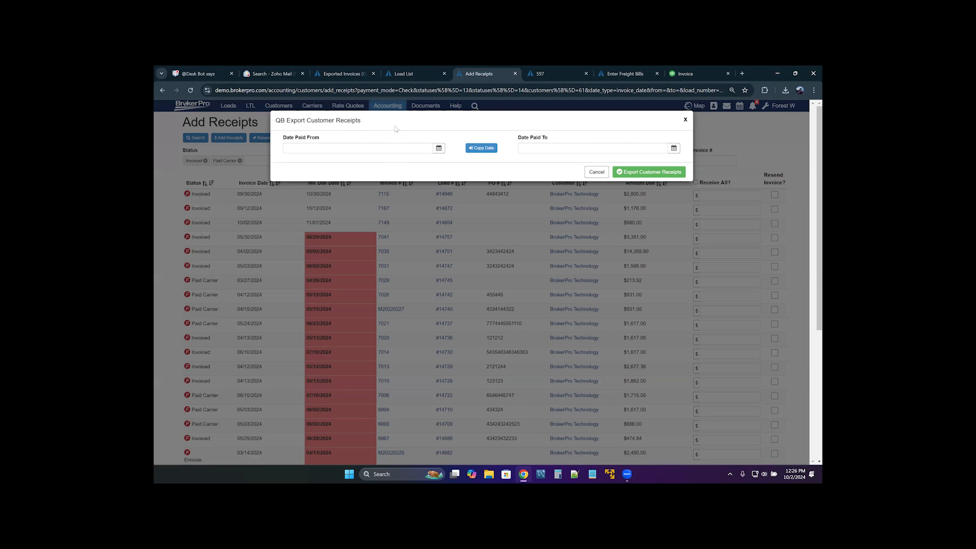
click(439, 148)
click(477, 186)
click(487, 150)
click(653, 175)
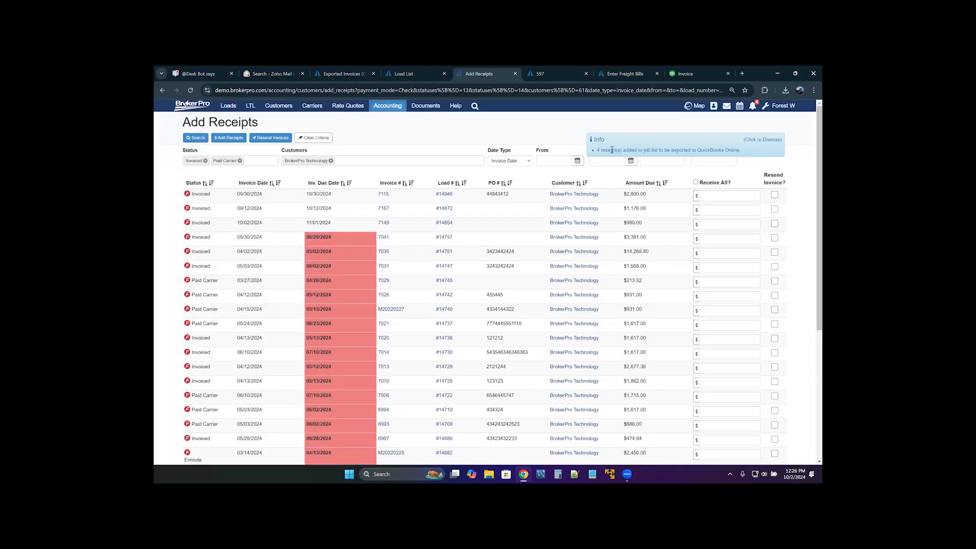
drag(595, 151, 740, 151)
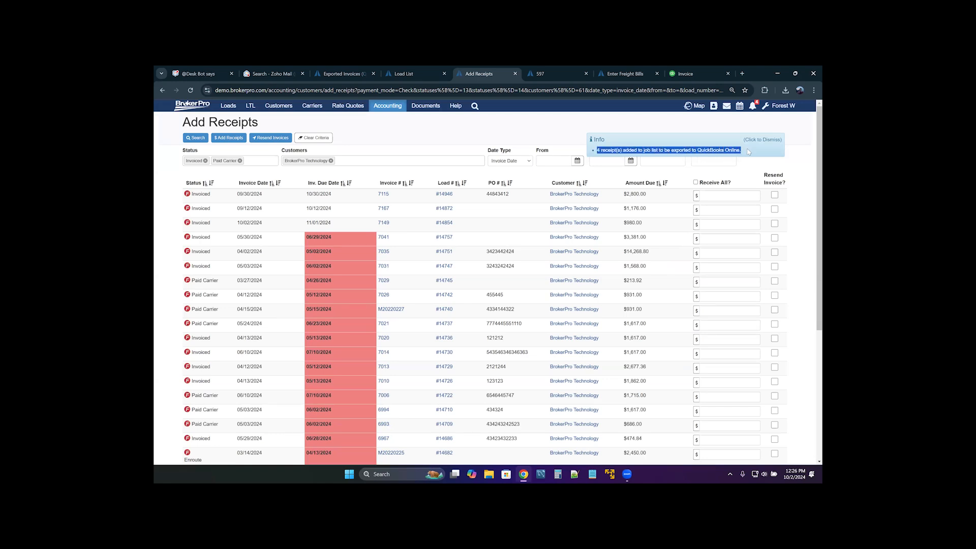
click(749, 152)
- Run the QuickBooks customer receipts report filtered to Success status for exports from 10/02/2024
click(388, 106)
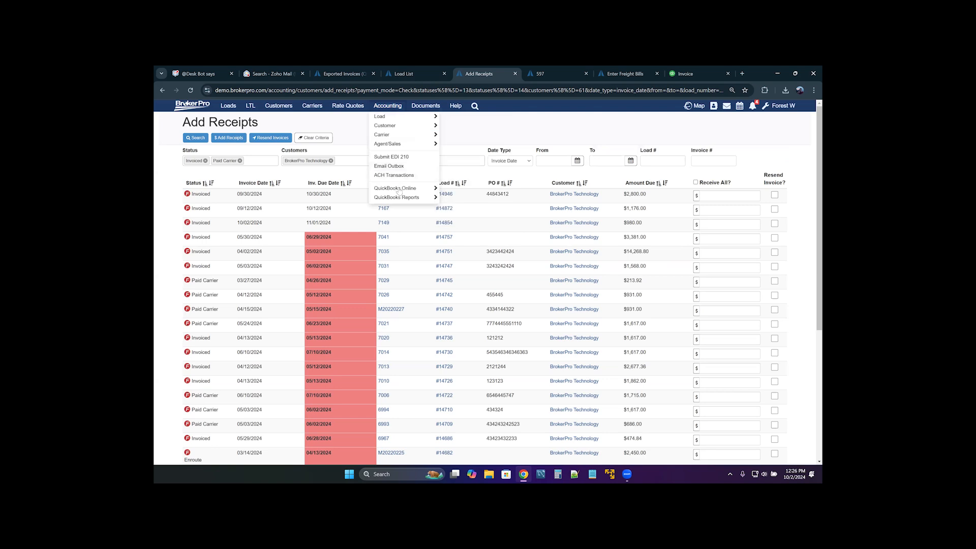
mouse_move(402, 197)
click(453, 205)
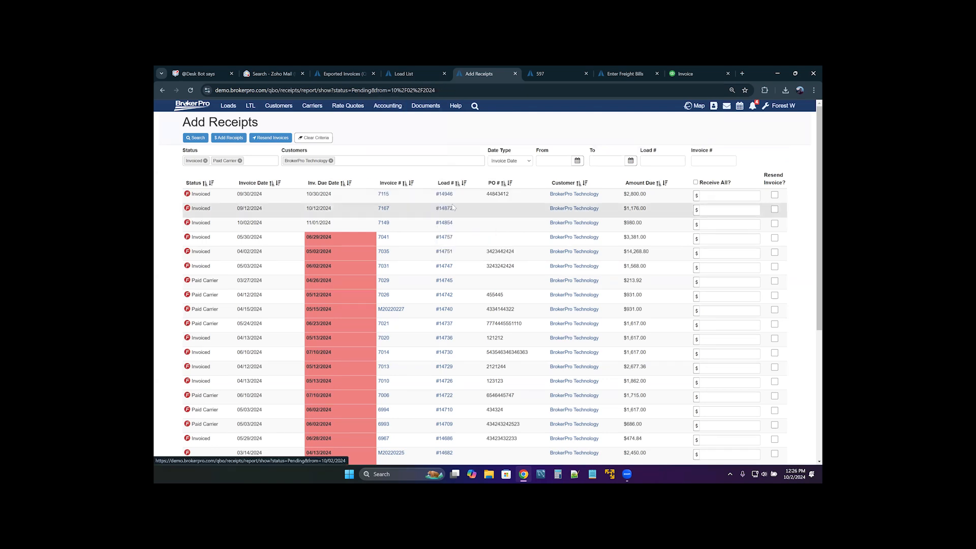
click(364, 164)
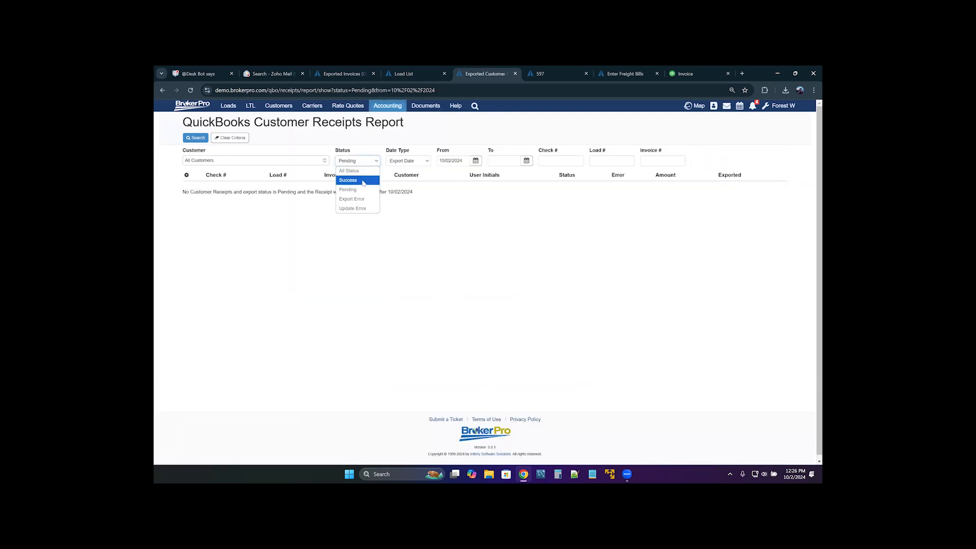
click(363, 181)
click(198, 138)
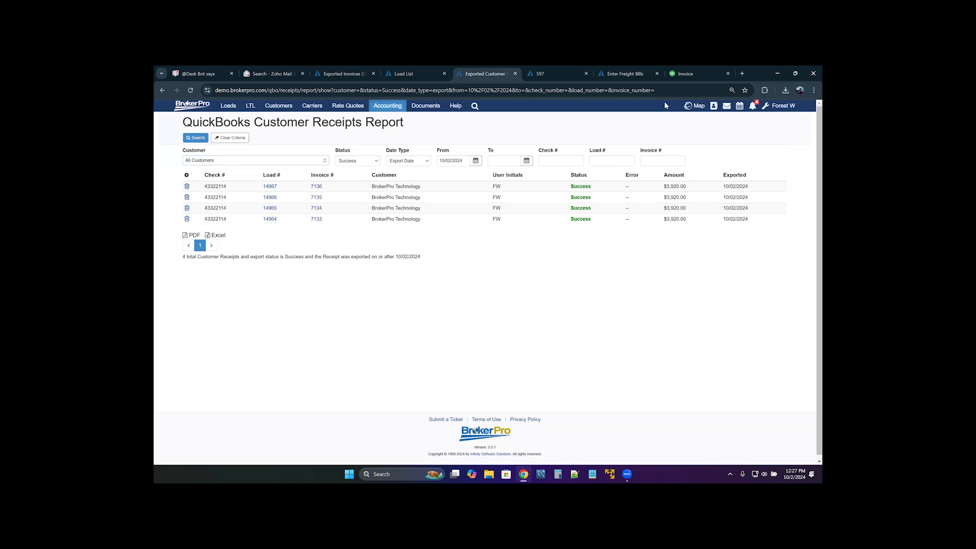
- Switch to QuickBooks Online, close the invoice already open there, then search for invoice 7136 and open it
click(684, 79)
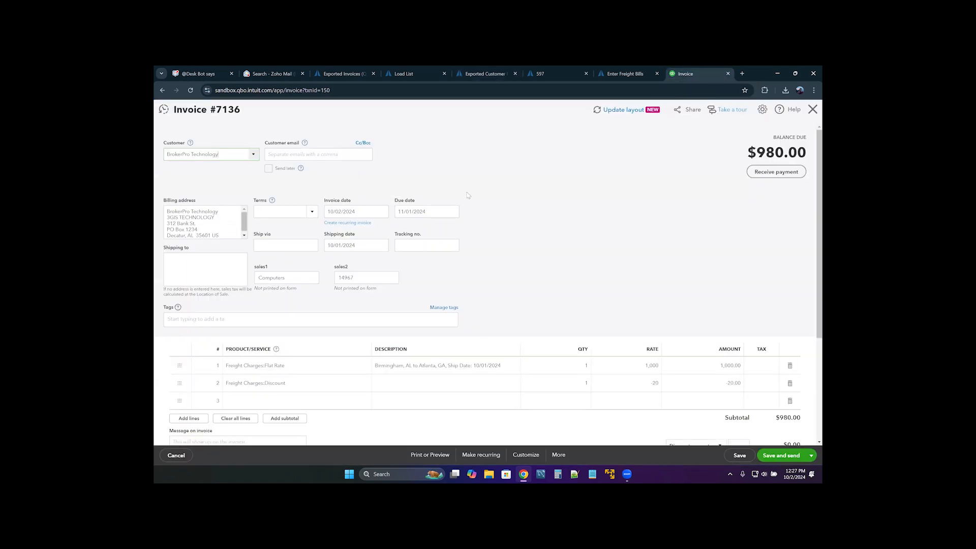
click(813, 109)
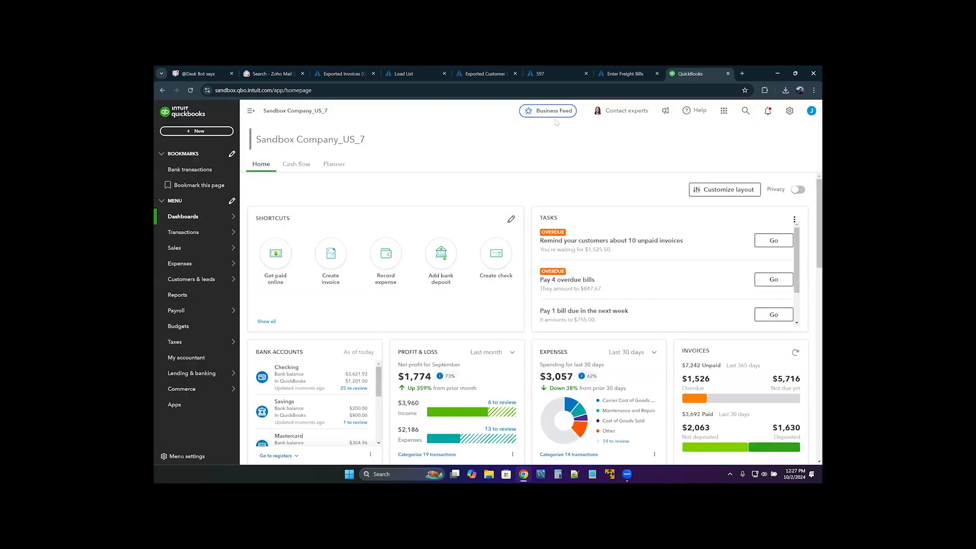
click(746, 112)
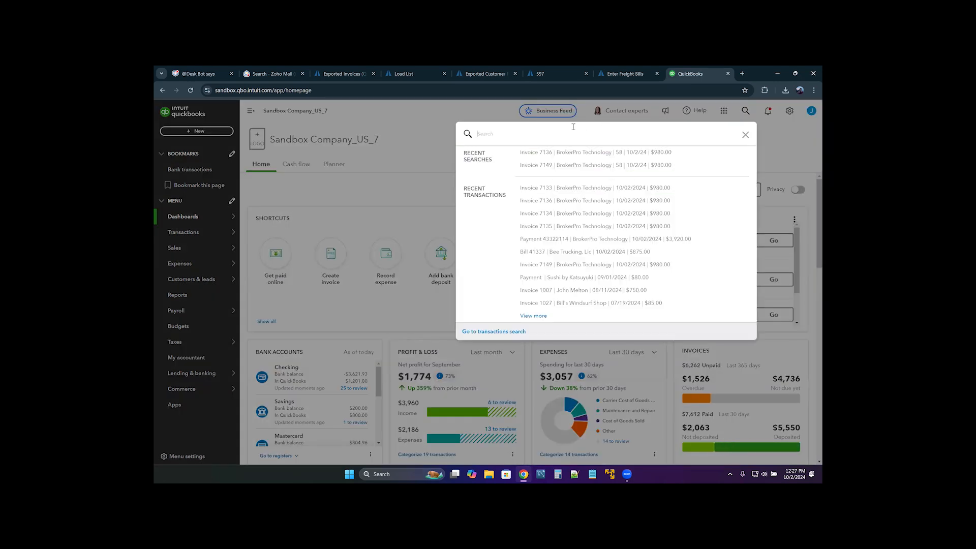
text(71)
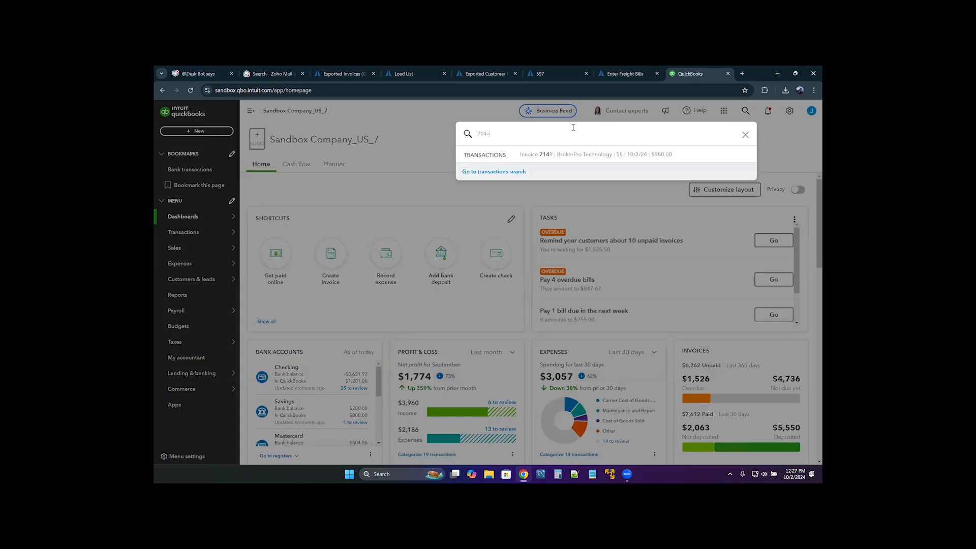
text(36)
click(564, 158)
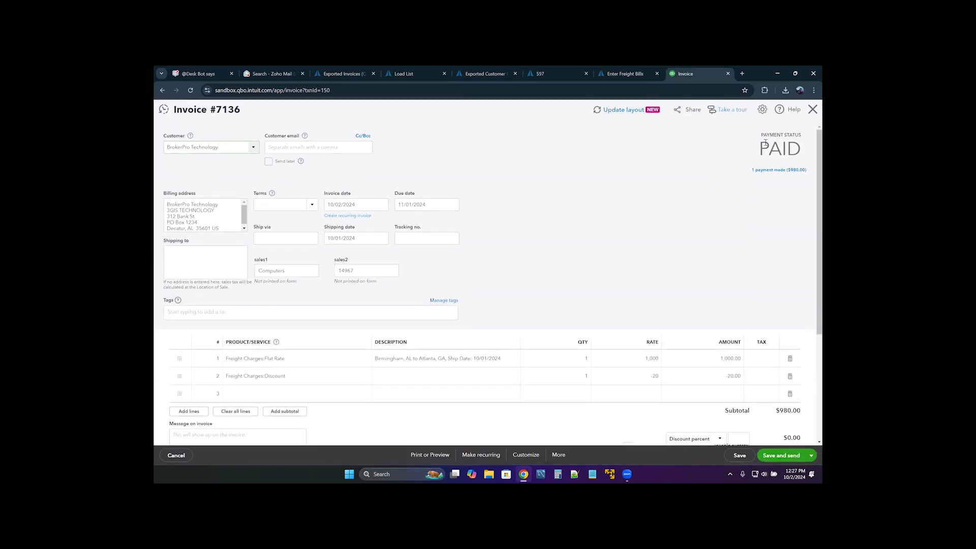
- Examine the payment status, line items and amount received on invoice 7136
drag(796, 149, 803, 159)
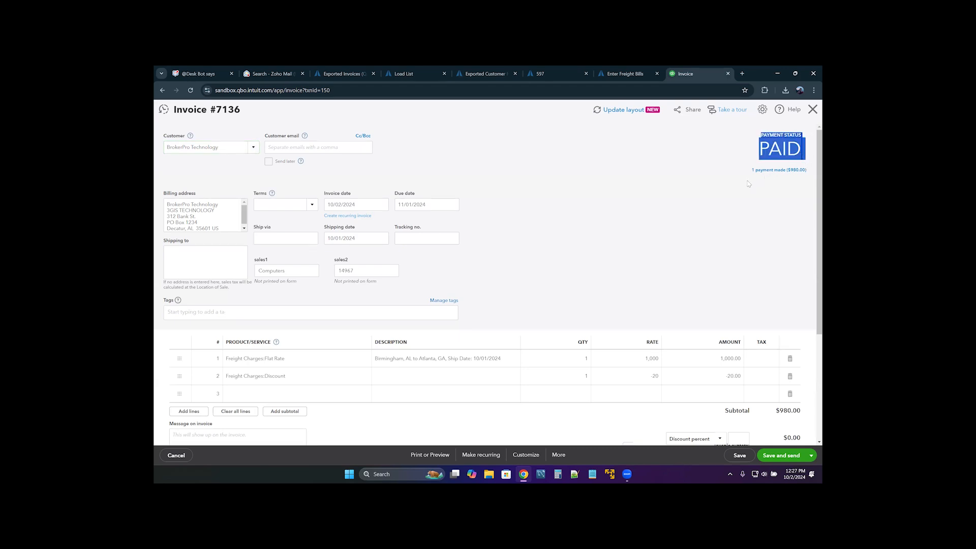
scroll(703, 215, down, 1)
scroll(691, 217, down, 1)
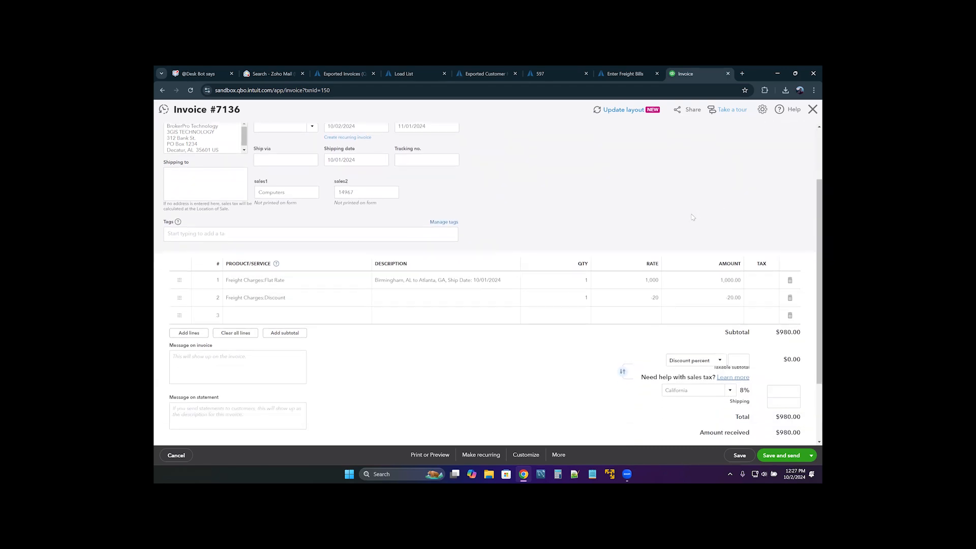
scroll(684, 215, up, 2)
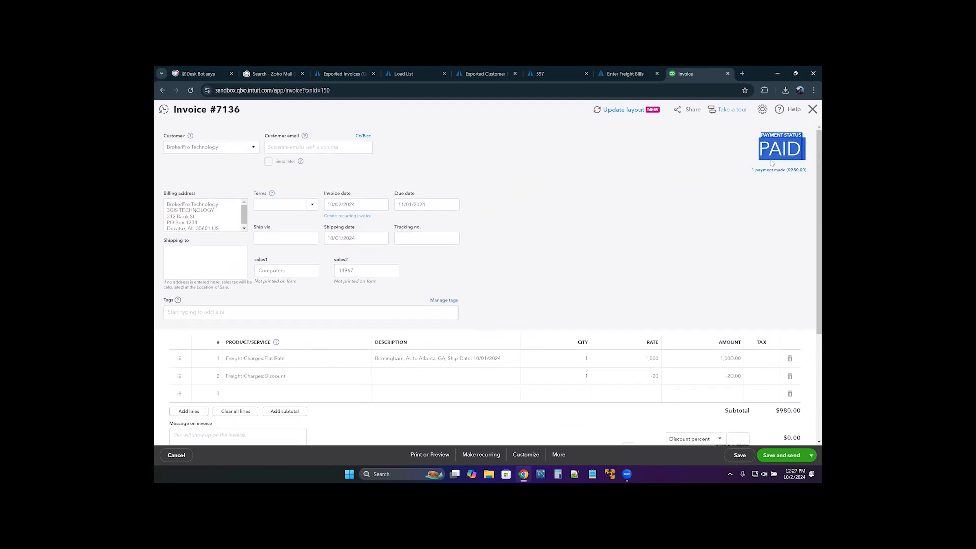
scroll(722, 179, down, 2)
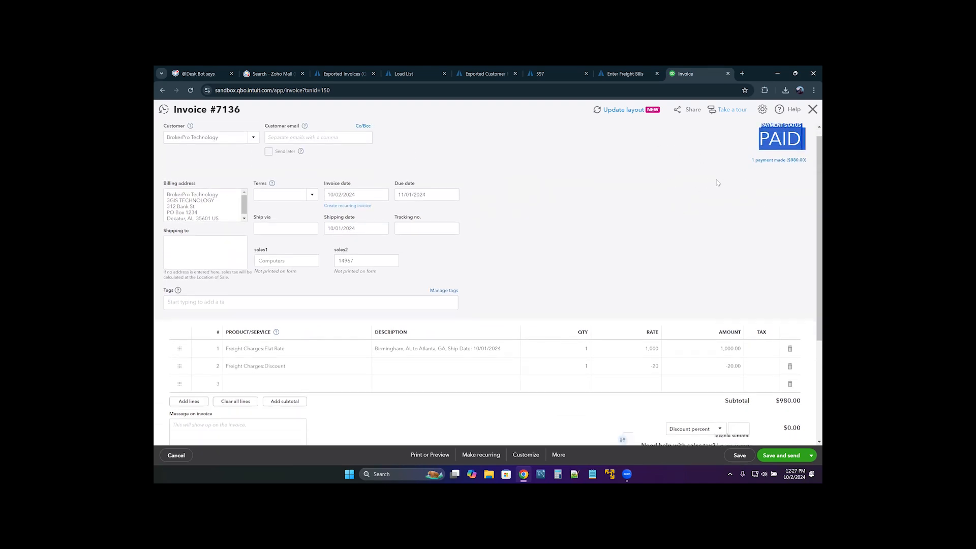
scroll(717, 179, up, 2)
click(714, 180)
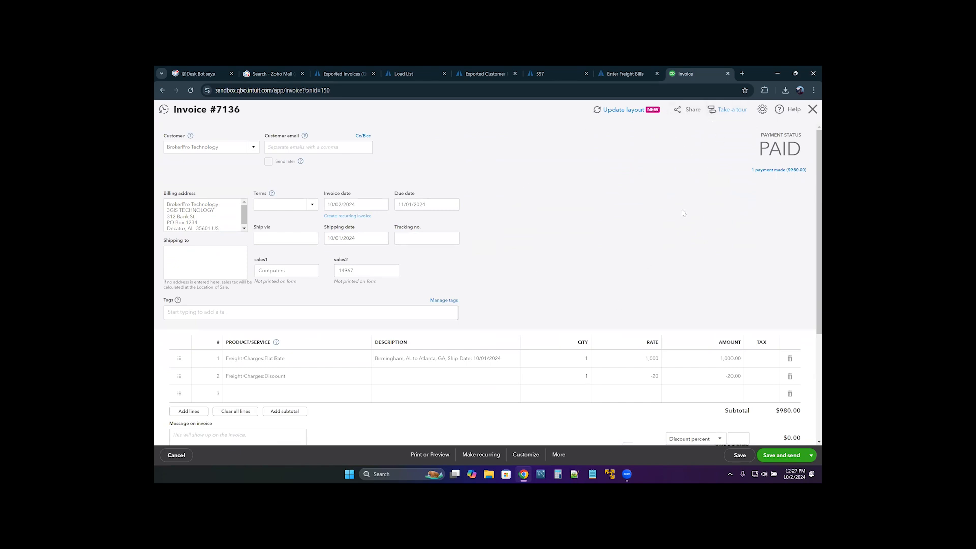
- Close the QuickBooks invoice, the old Enter Freight Bills page, the page titled 597 and the exported customer receipts report
click(728, 75)
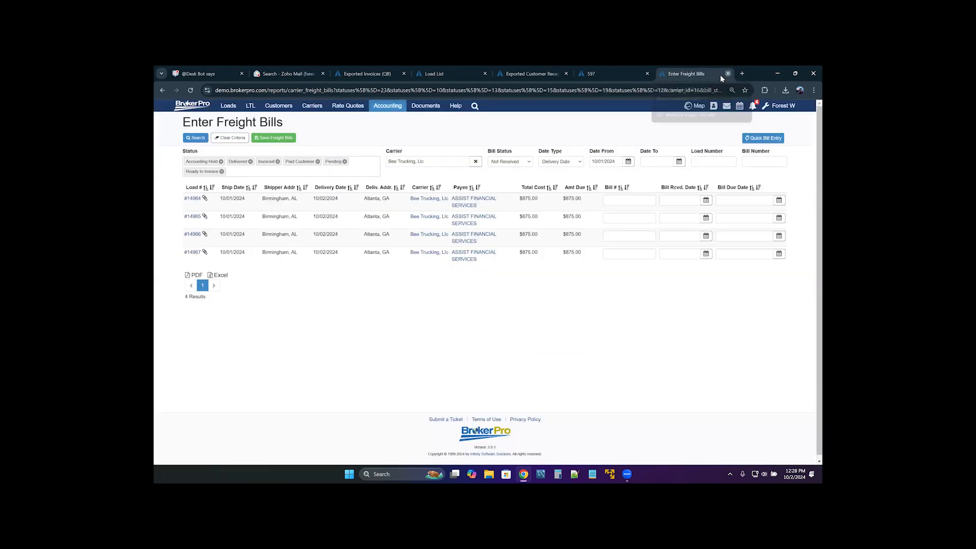
click(728, 74)
click(720, 75)
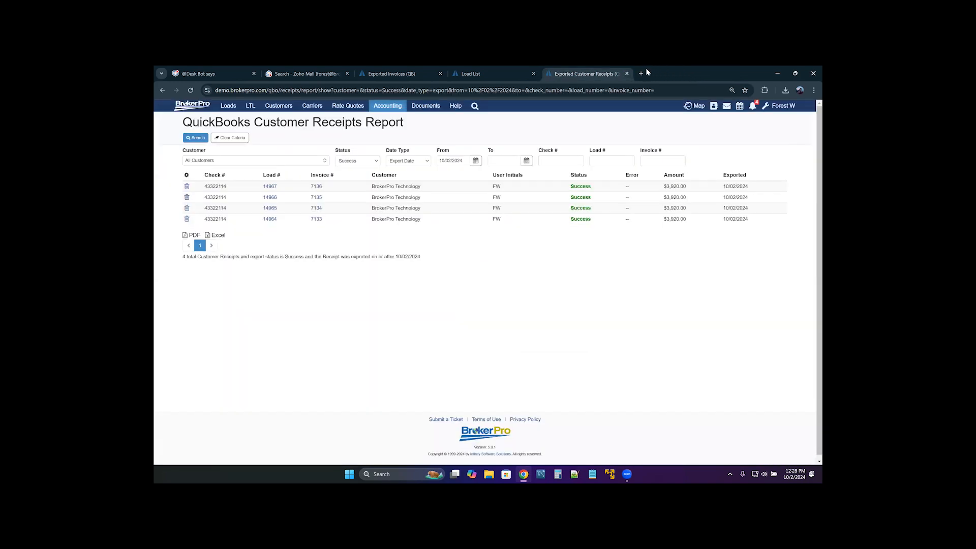
click(628, 75)
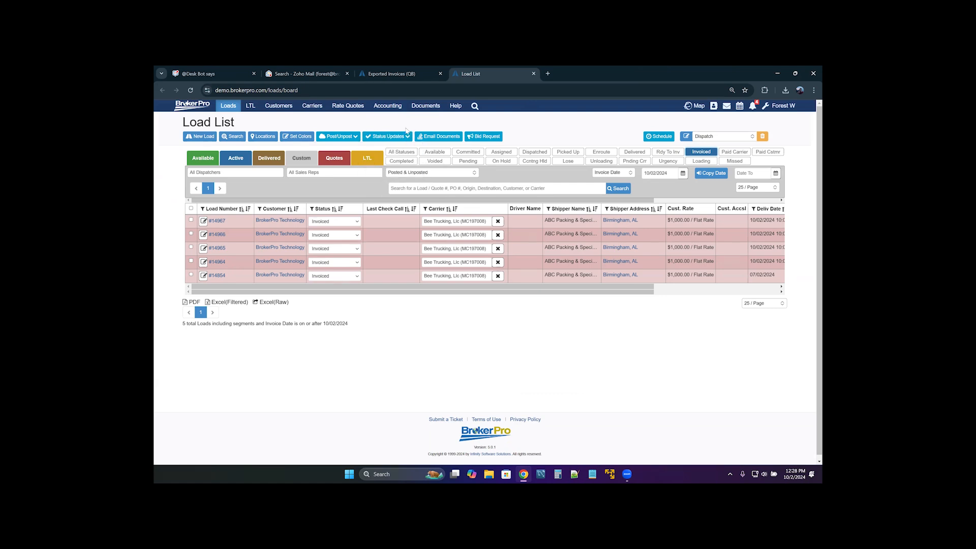
- Open the carrier Enter Freight Bills page in a new browser tab and switch to it
click(397, 108)
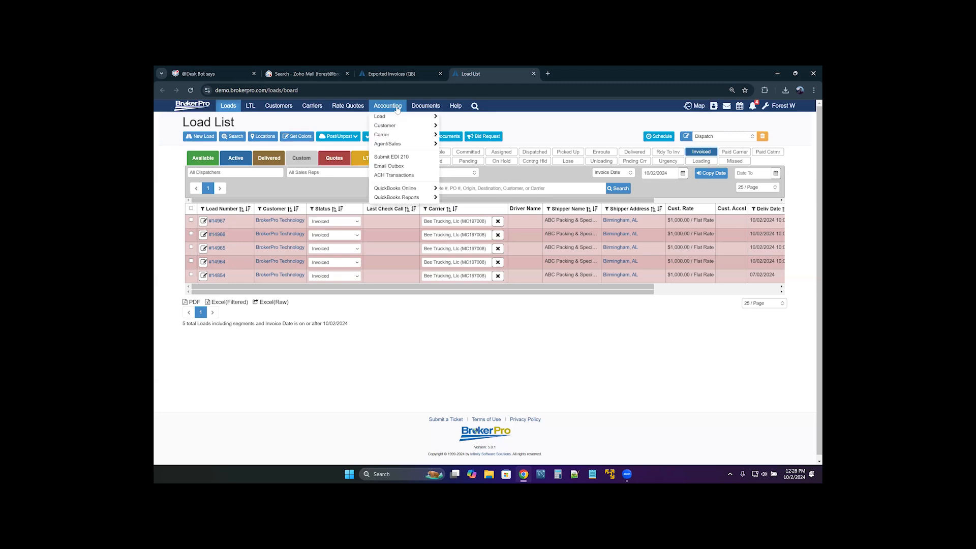
mouse_move(404, 138)
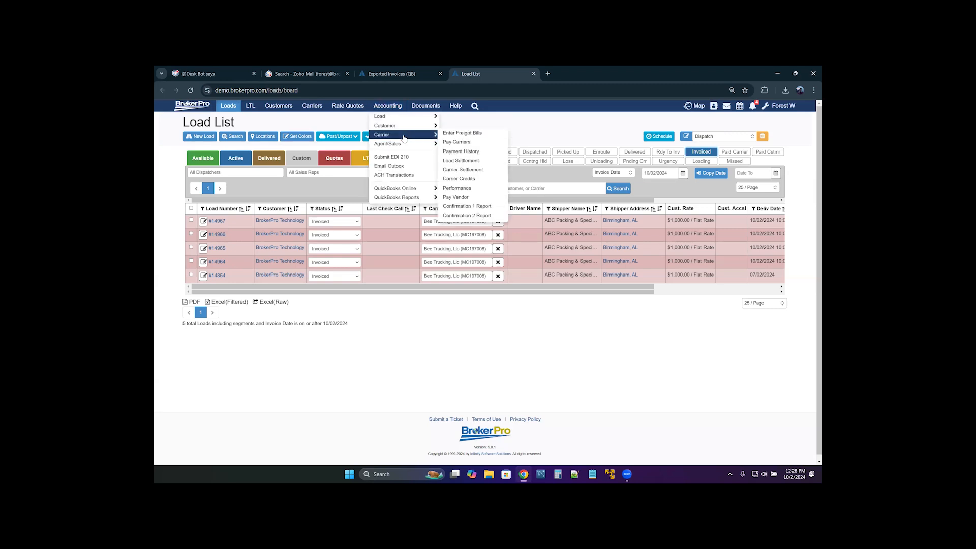
right_click(450, 138)
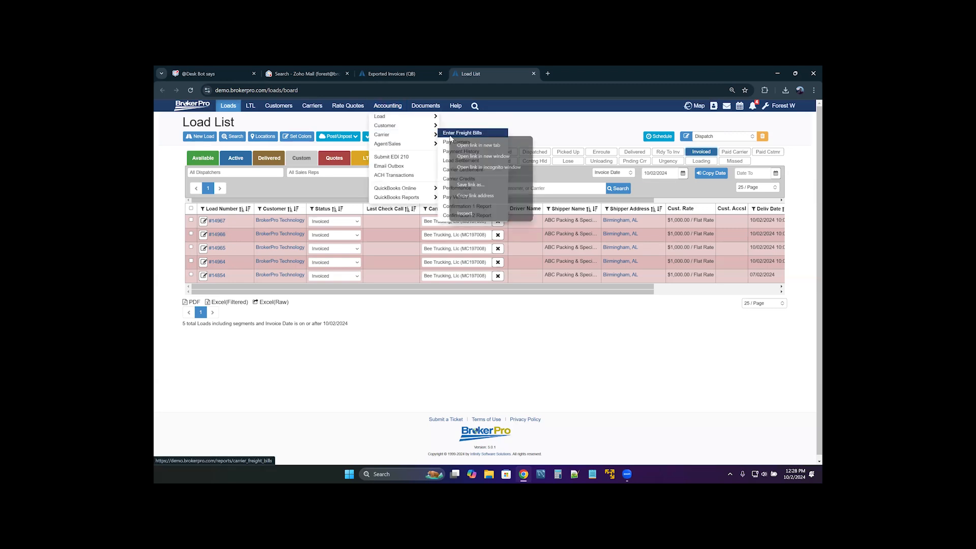
click(465, 146)
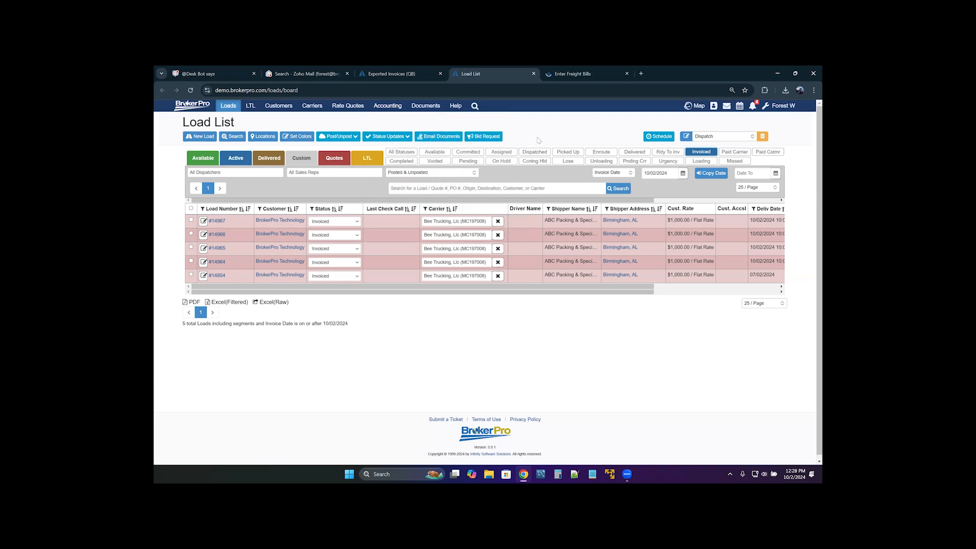
click(578, 73)
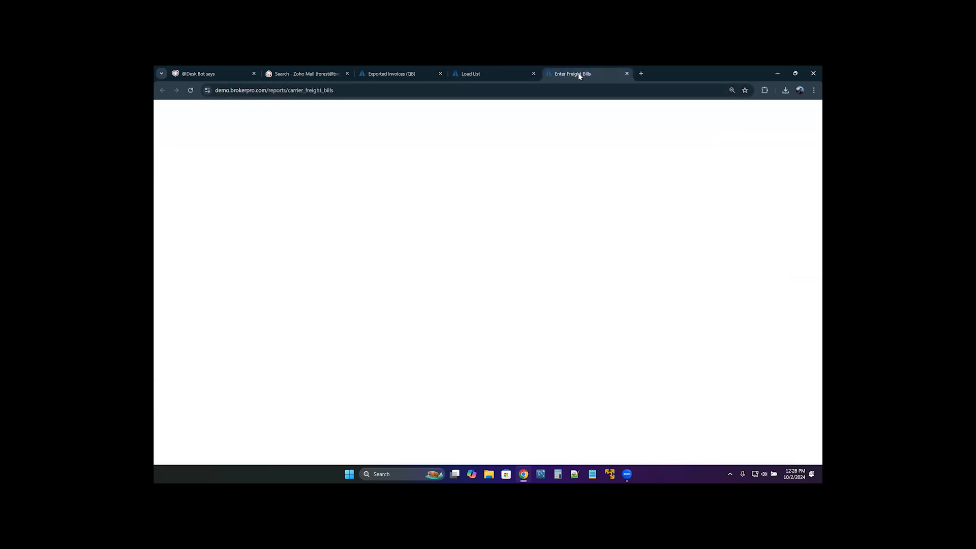
- Filter the freight bills by carrier Bee Trucking, Llc and look through the results
click(408, 159)
text(be)
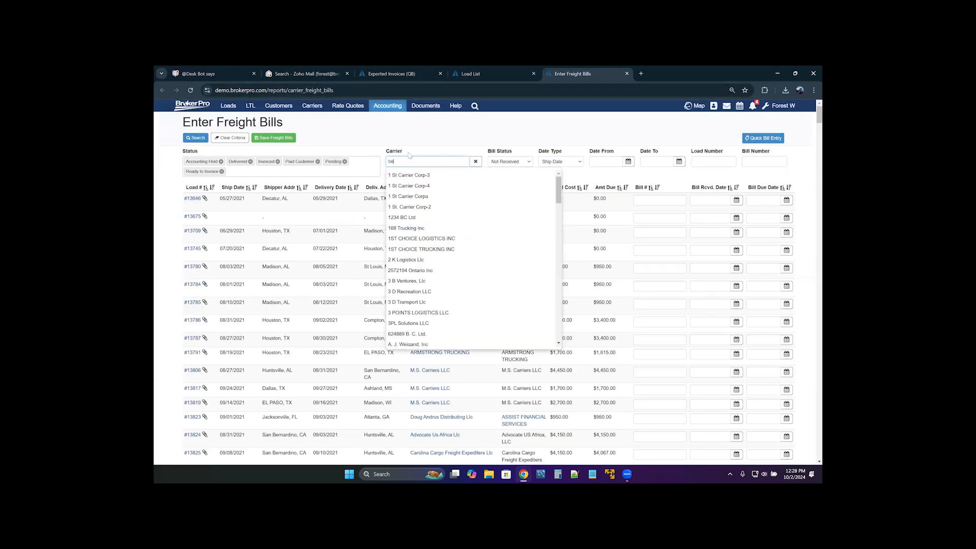
text(e trucking)
click(427, 176)
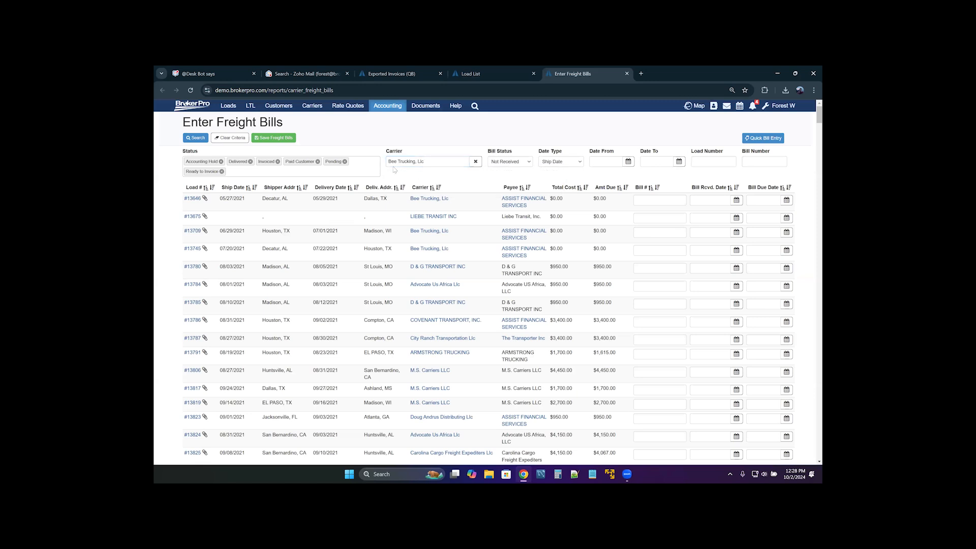
click(197, 137)
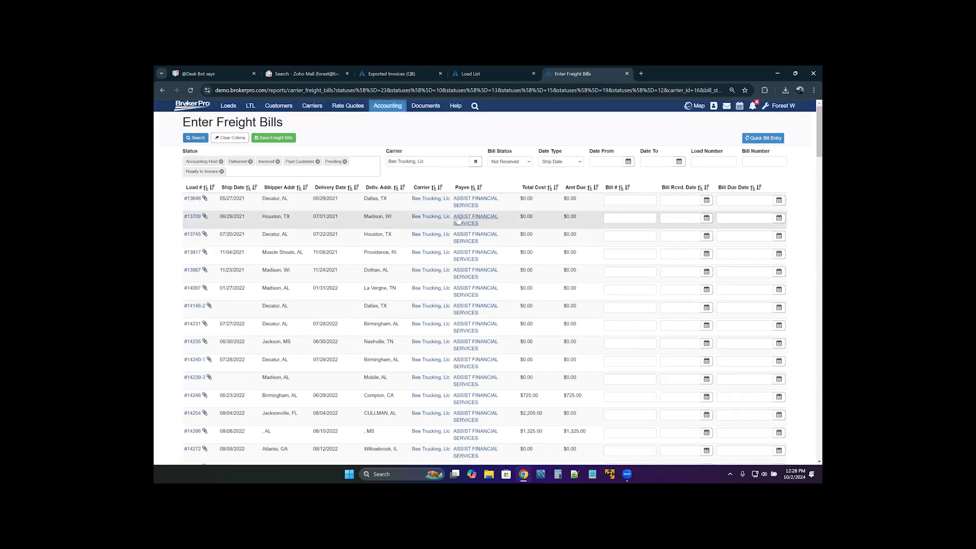
scroll(458, 220, down, 6)
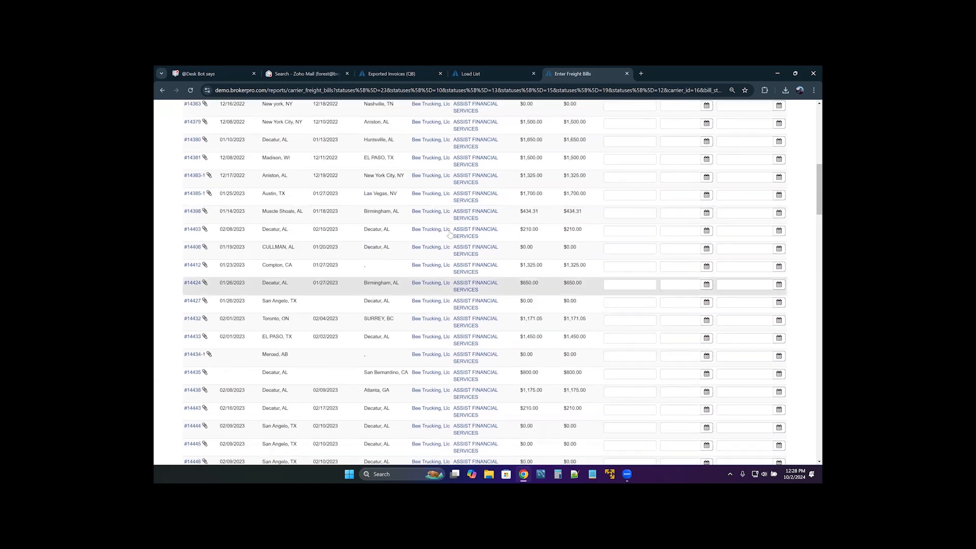
scroll(433, 147, up, 6)
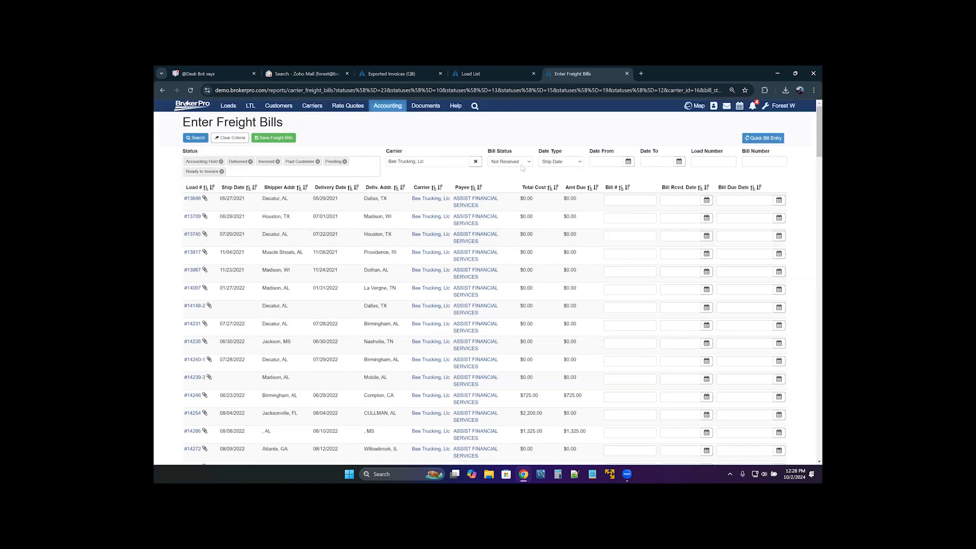
- Narrow the freight bills search to invoice dates starting from 10/02/2024
click(521, 163)
click(521, 163)
click(560, 162)
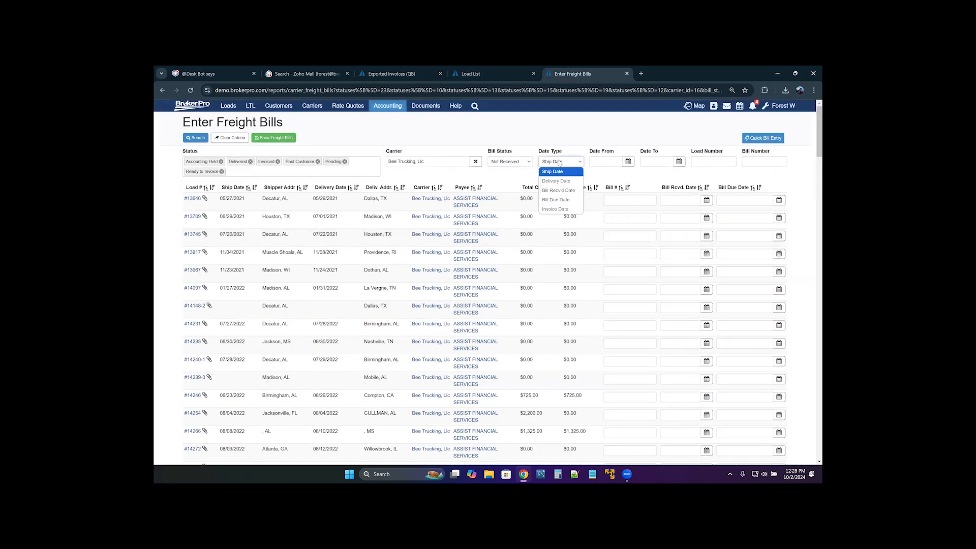
click(557, 209)
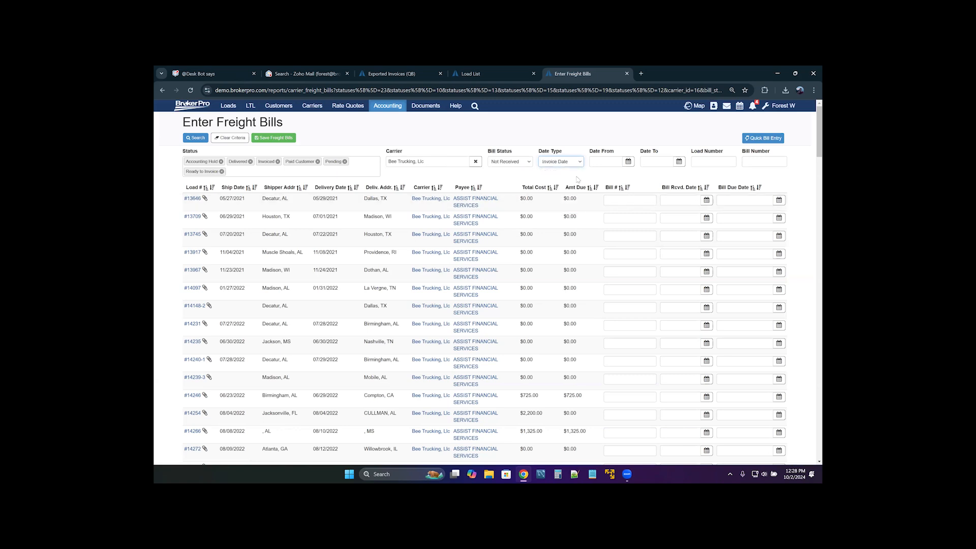
click(629, 162)
click(660, 200)
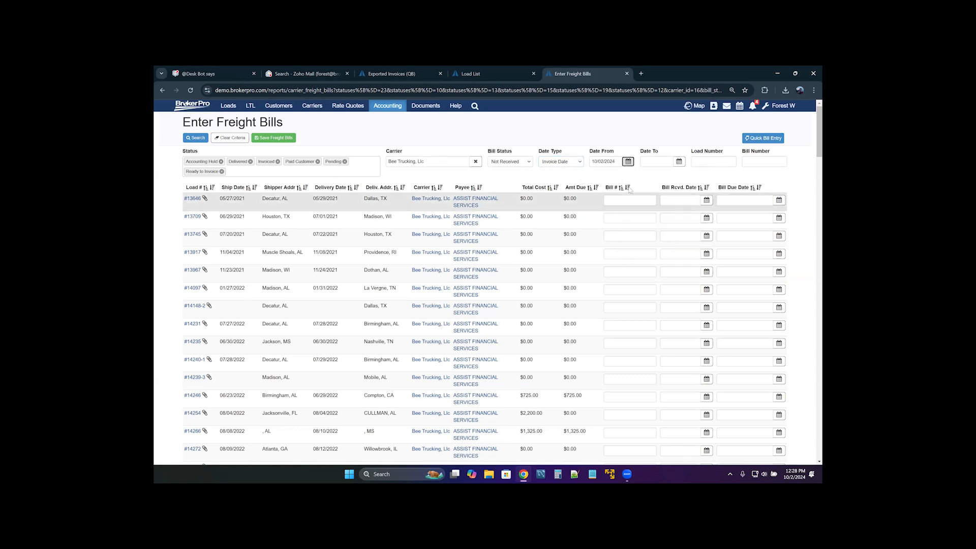
click(195, 138)
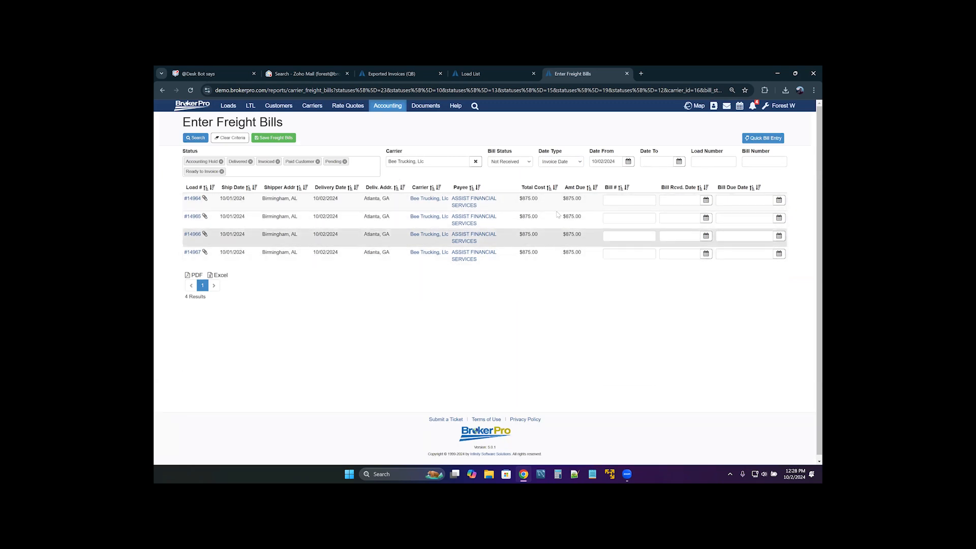
click(620, 203)
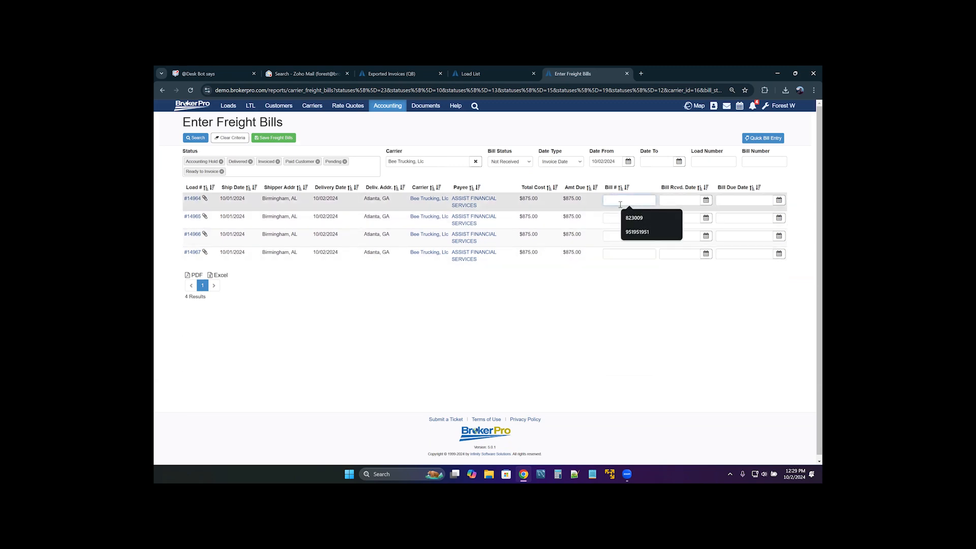
text(4321321314)
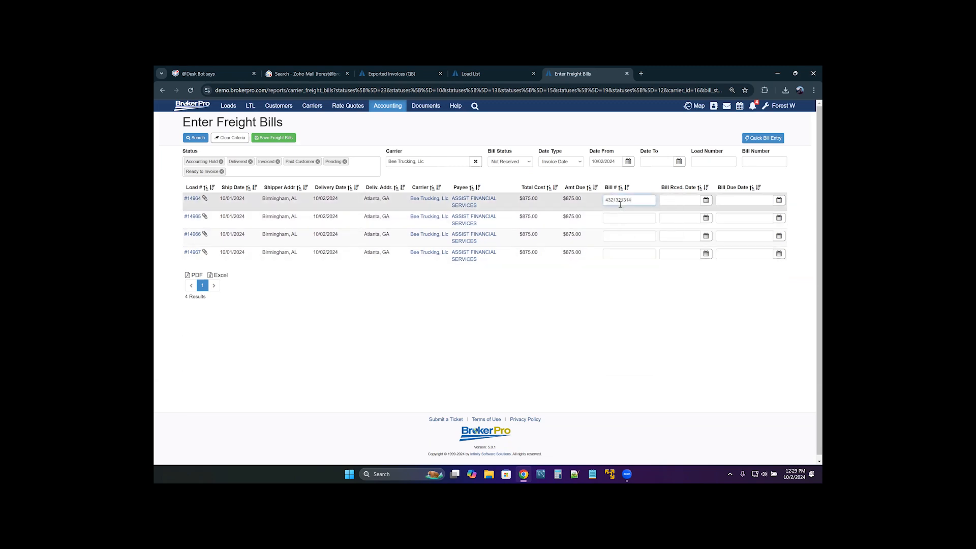
click(674, 202)
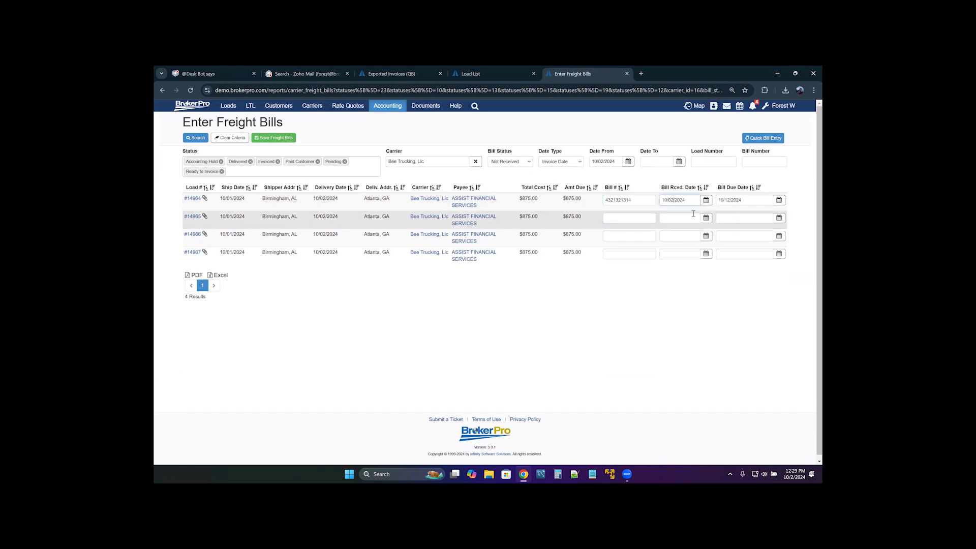
drag(691, 204, 666, 201)
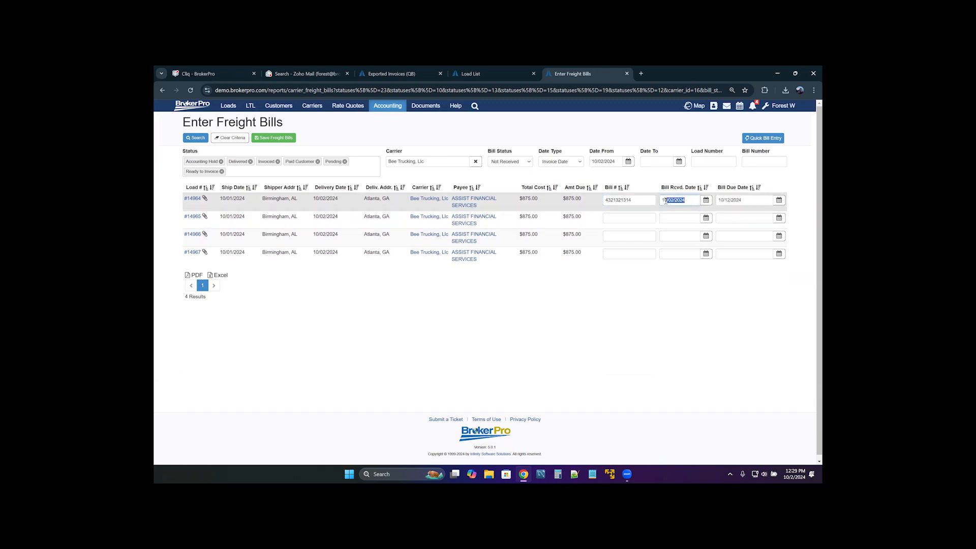
click(737, 200)
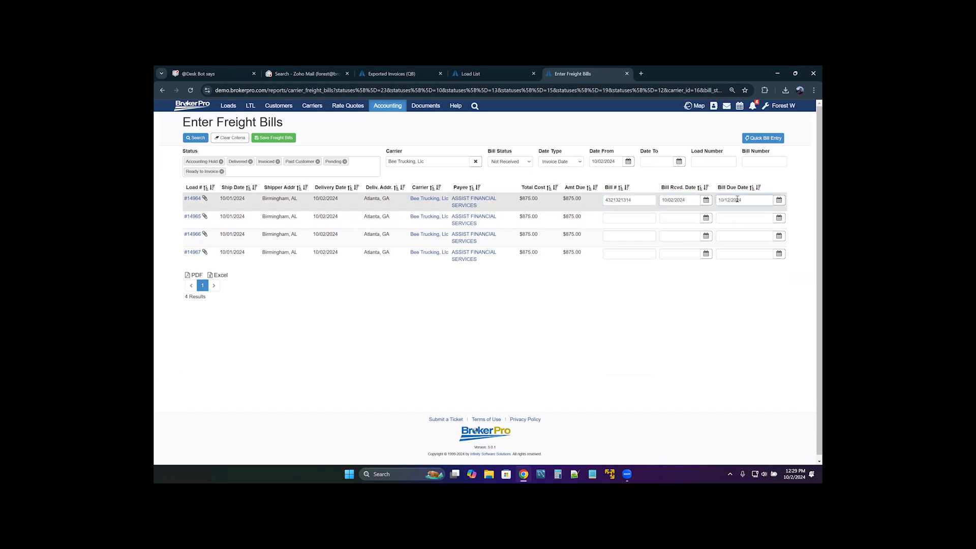
- Open the Bee Trucking, Llc carrier record in a new browser tab and examine the payee's Pay in Days setting
right_click(414, 199)
click(437, 209)
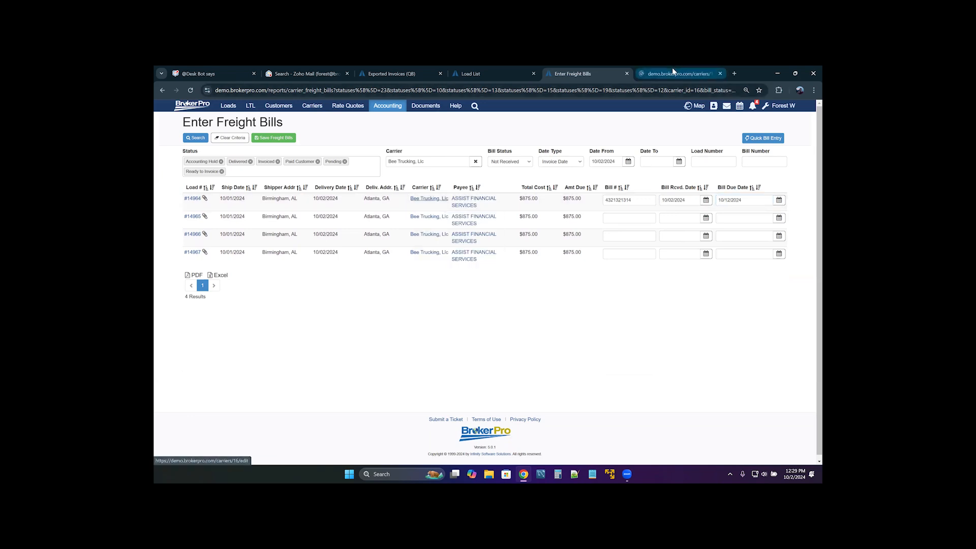
click(659, 74)
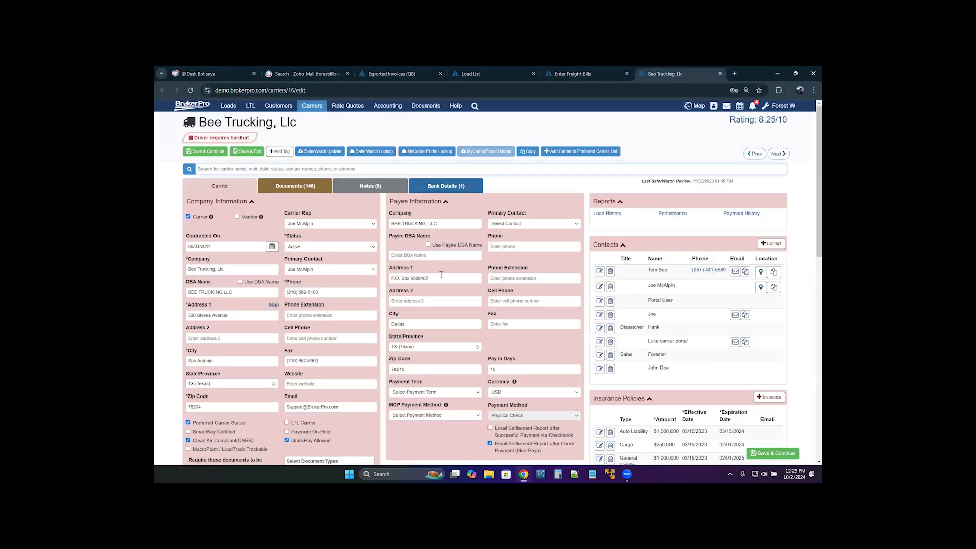
scroll(508, 316, down, 1)
drag(516, 324, 498, 319)
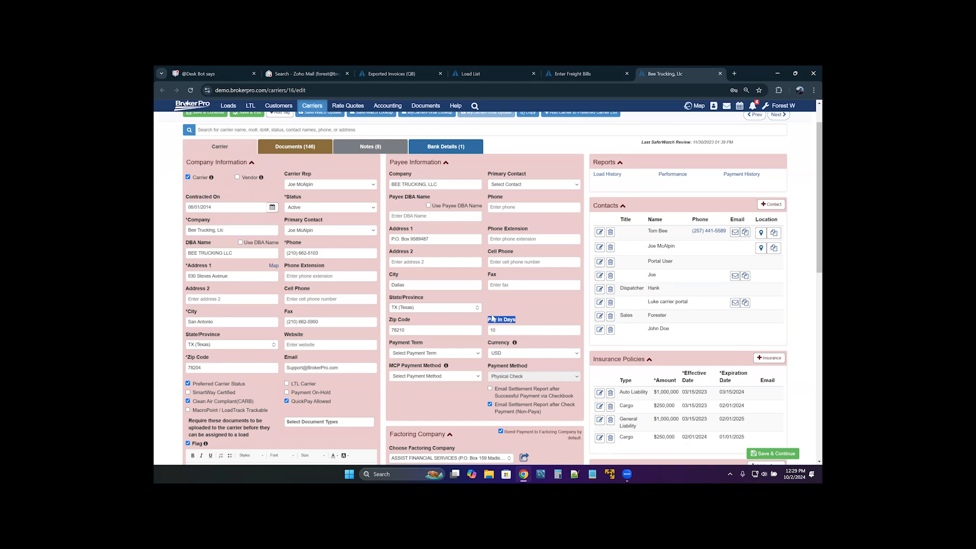
scroll(492, 318, up, 1)
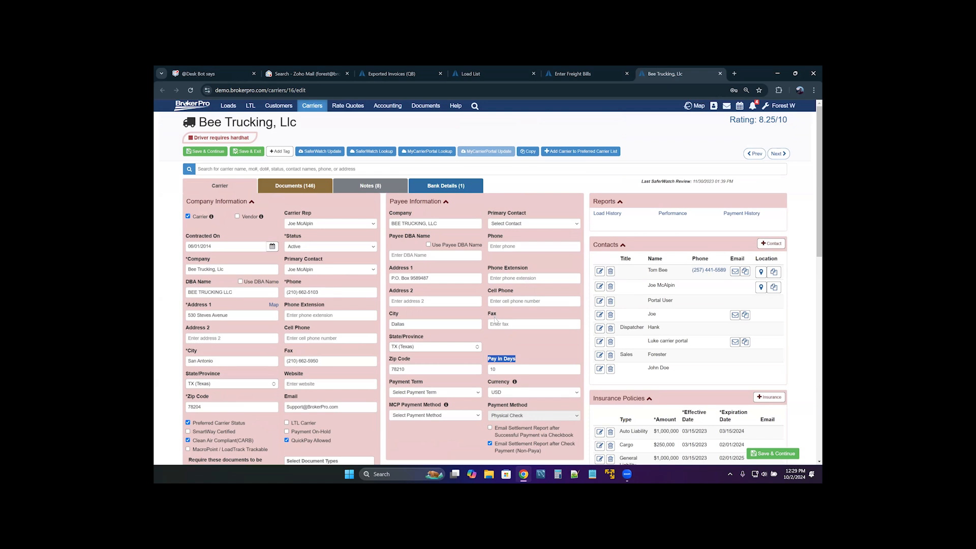
click(570, 75)
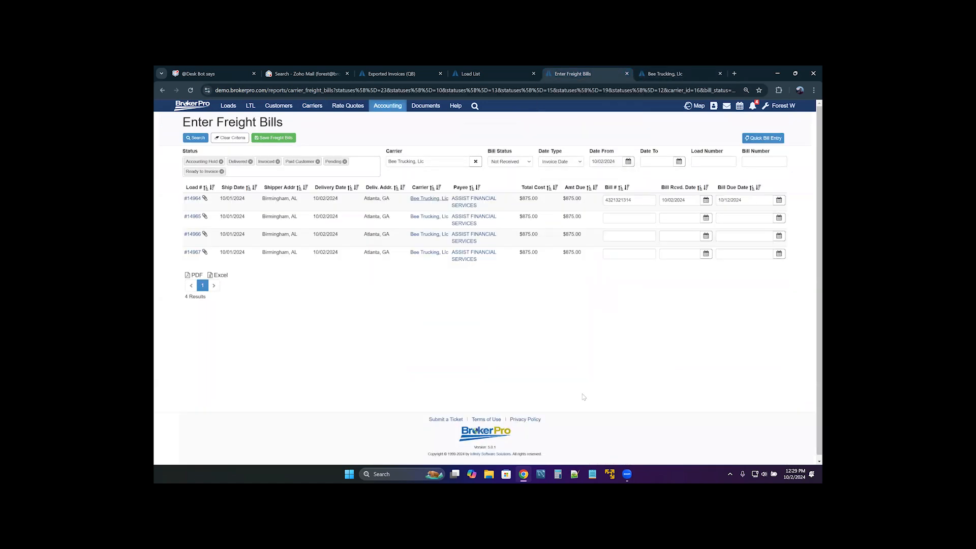
click(622, 218)
text(4324)
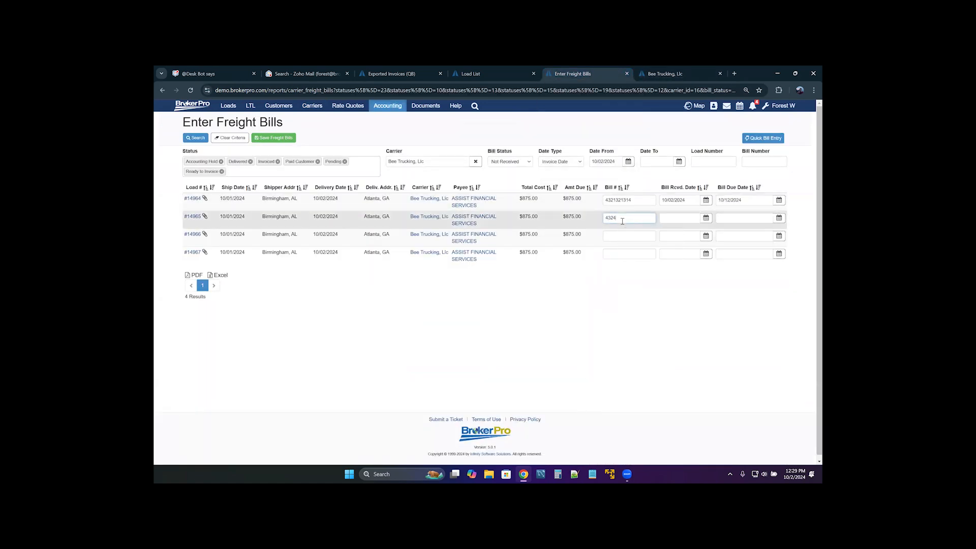
text(34242554)
click(623, 234)
text(54)
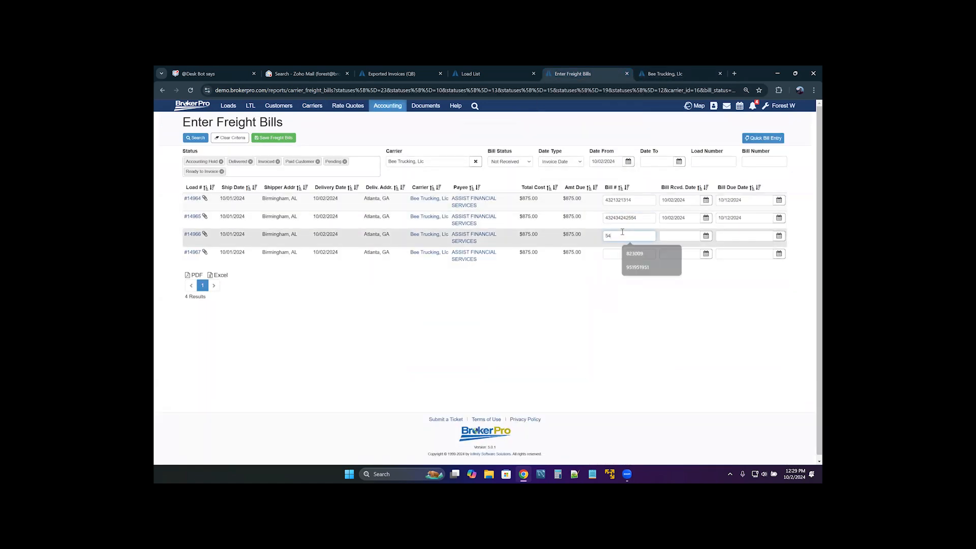
text(3535643)
click(619, 252)
text(432)
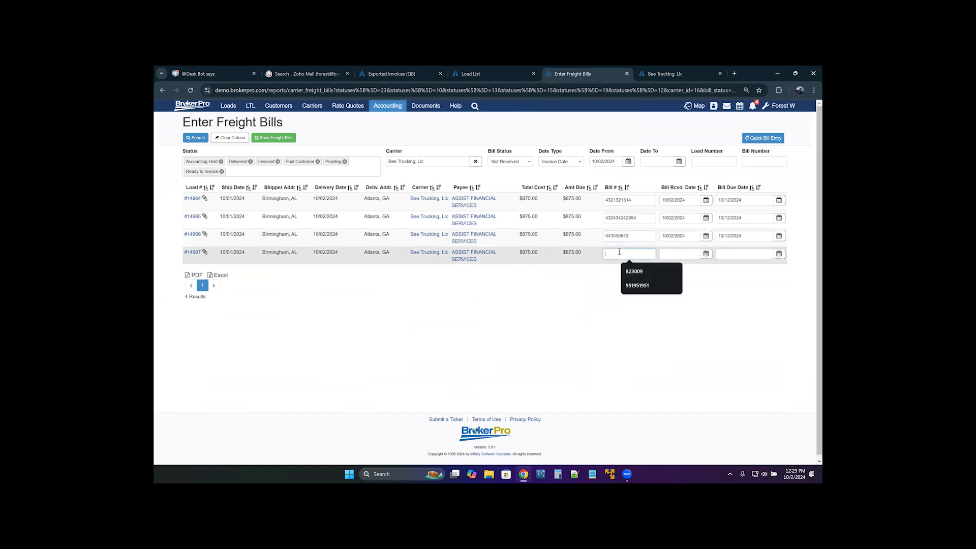
text(544433)
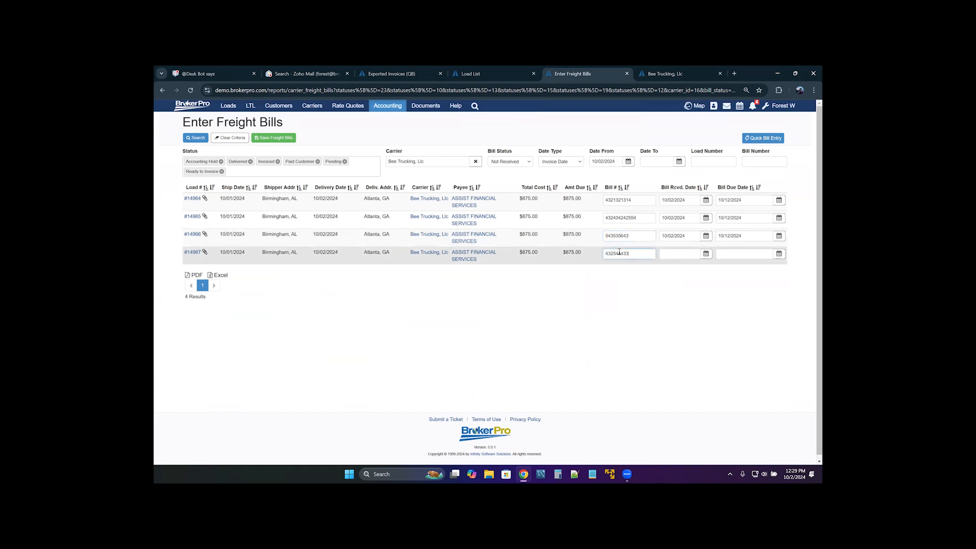
text(2)
key(Tab)
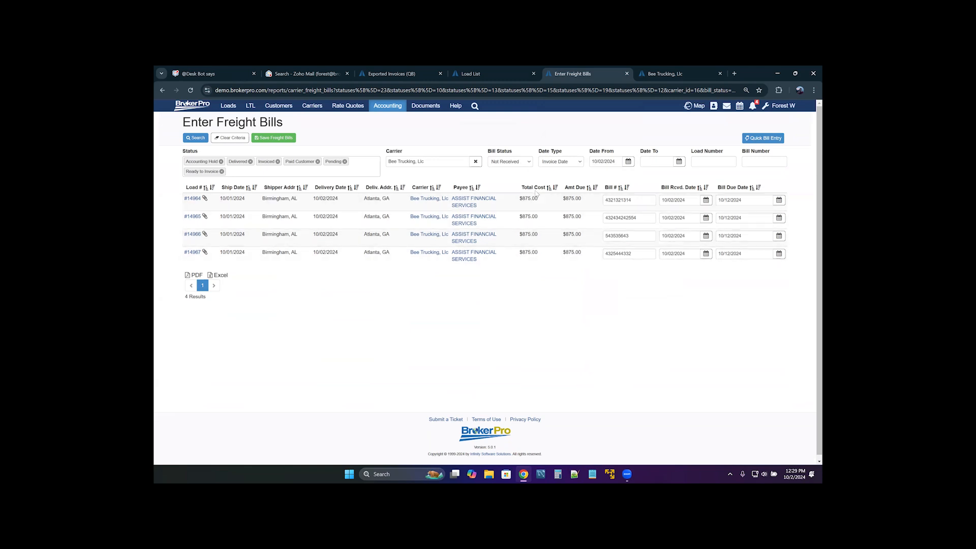
click(272, 140)
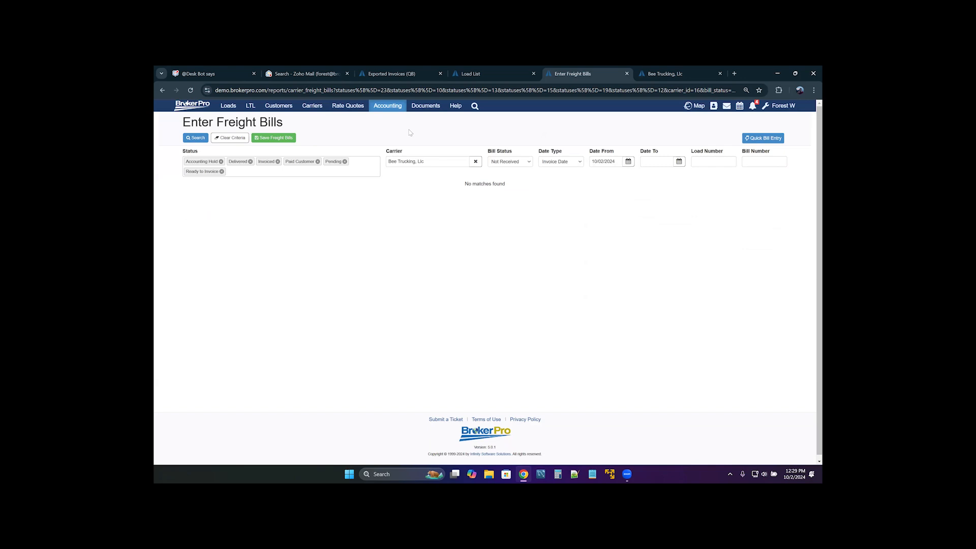
- Export the bills received from 10/02/2024 to 10/02/2024 to QuickBooks Online and read the export message
click(393, 108)
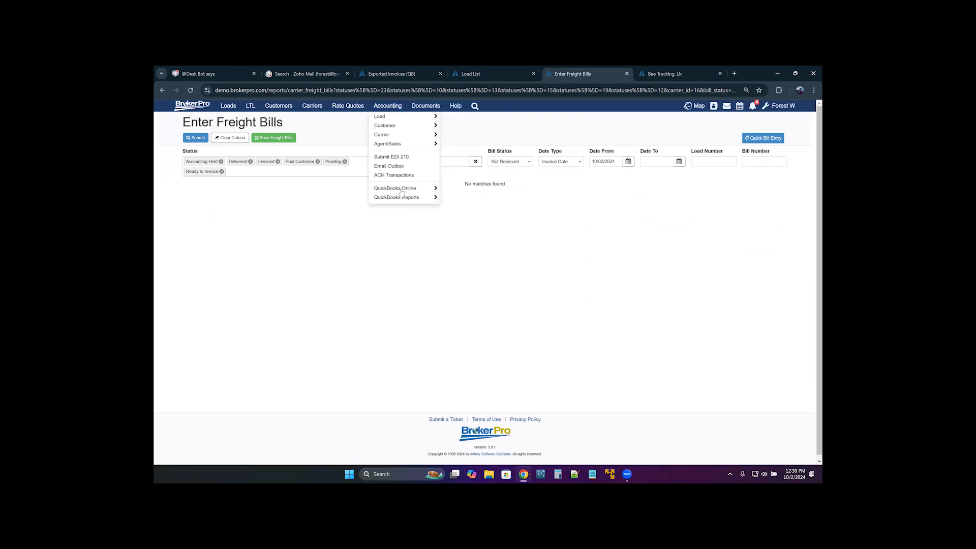
click(394, 109)
click(394, 109)
mouse_move(395, 188)
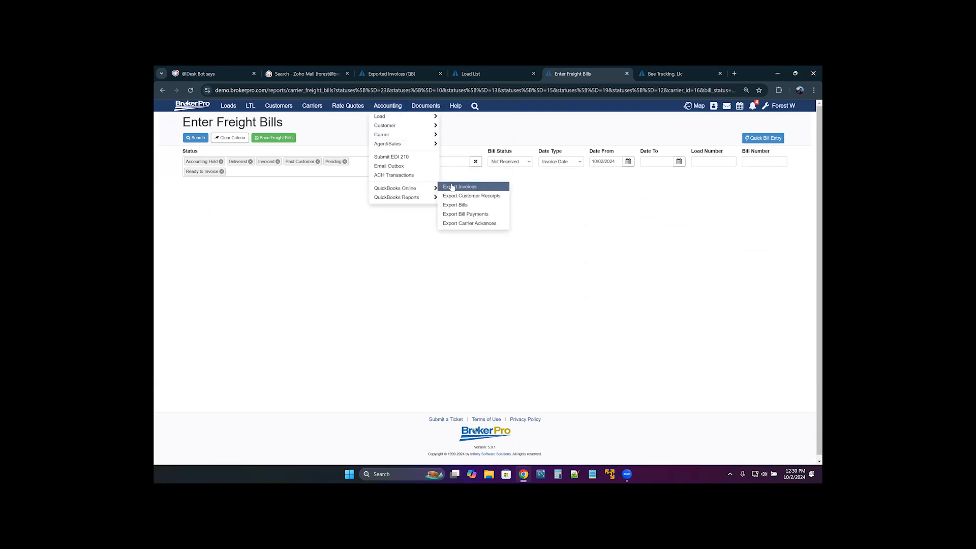
click(457, 206)
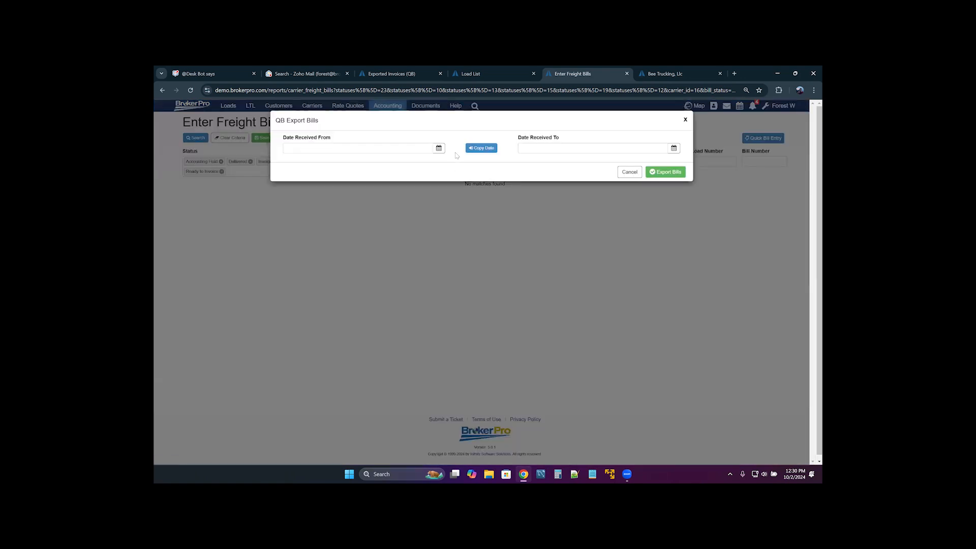
click(439, 148)
click(477, 187)
click(480, 148)
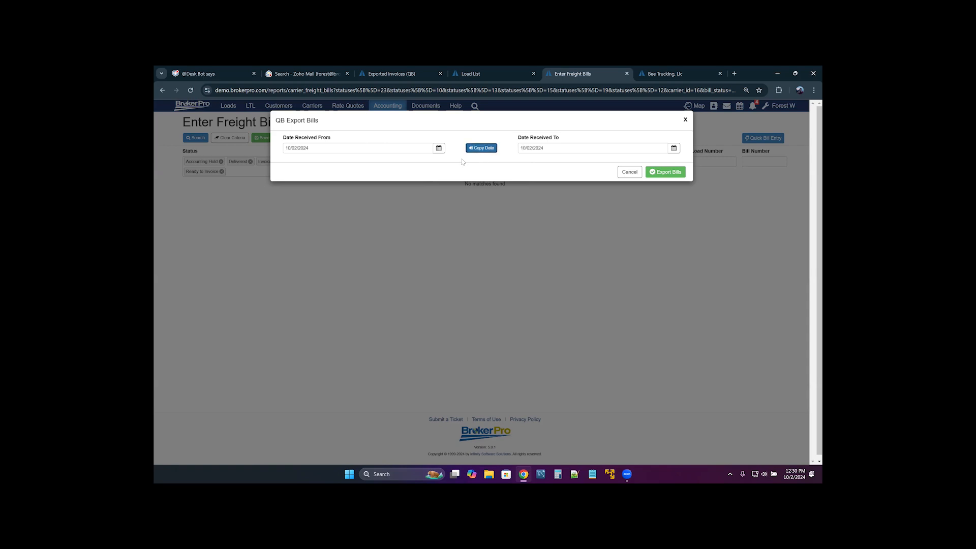
click(668, 172)
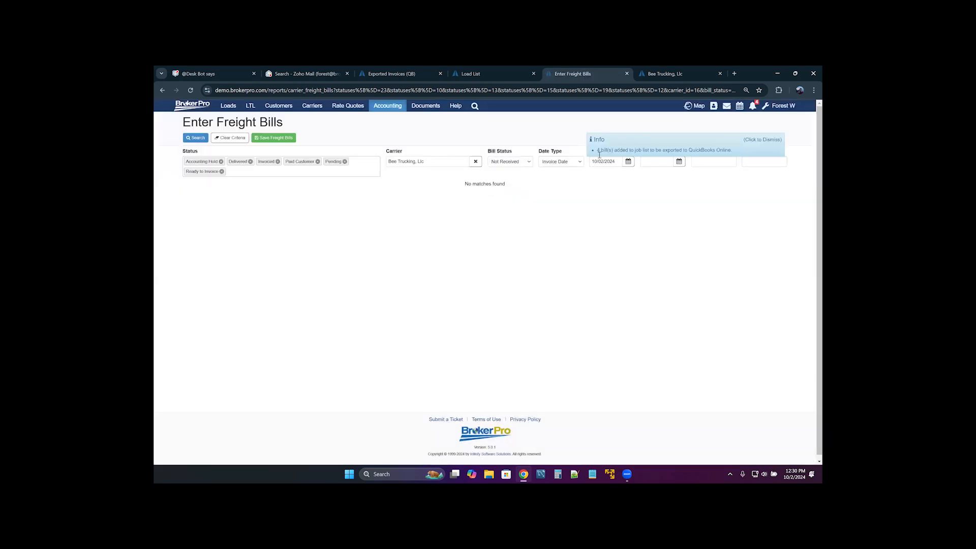
drag(599, 151, 731, 151)
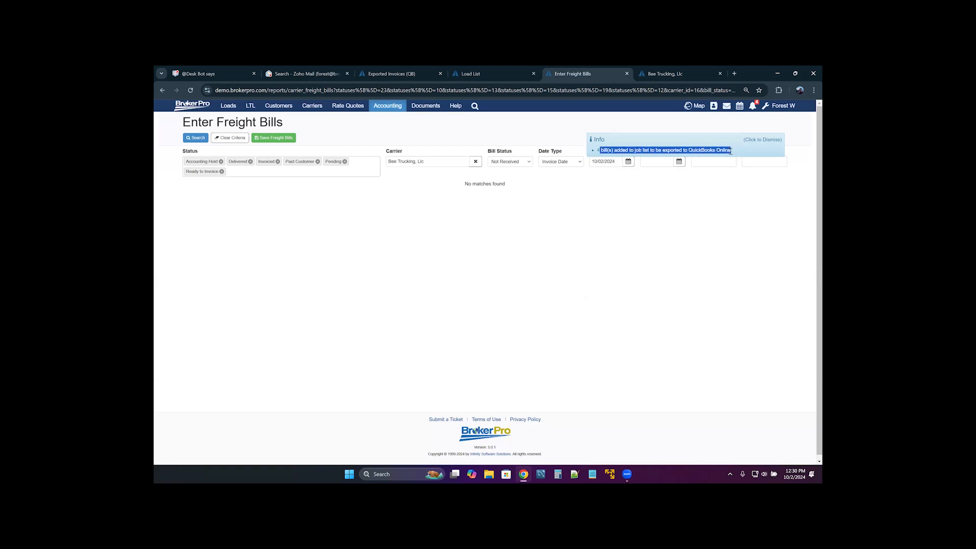
click(732, 151)
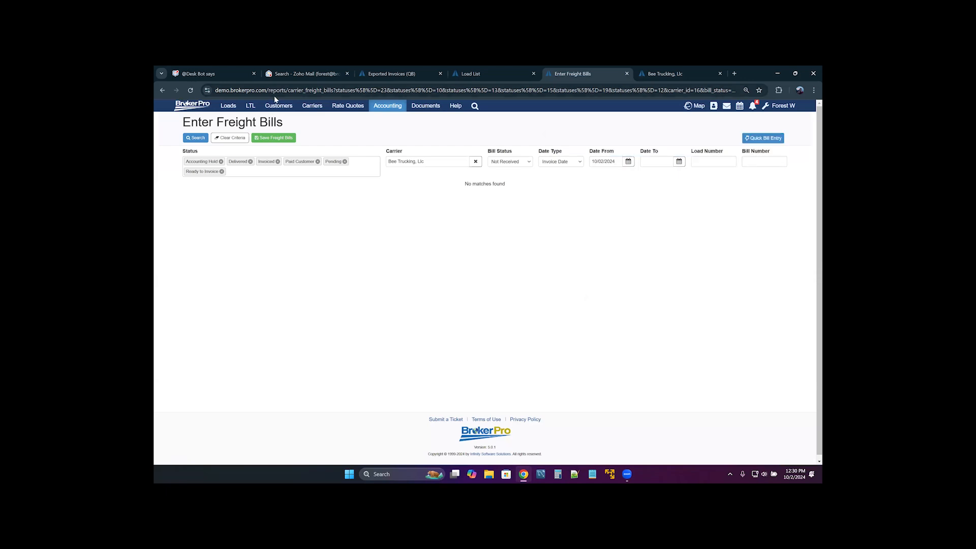
- Open the QuickBooks Bill Report and search for bills of all statuses exported from 10/02/2024
click(386, 109)
mouse_move(407, 198)
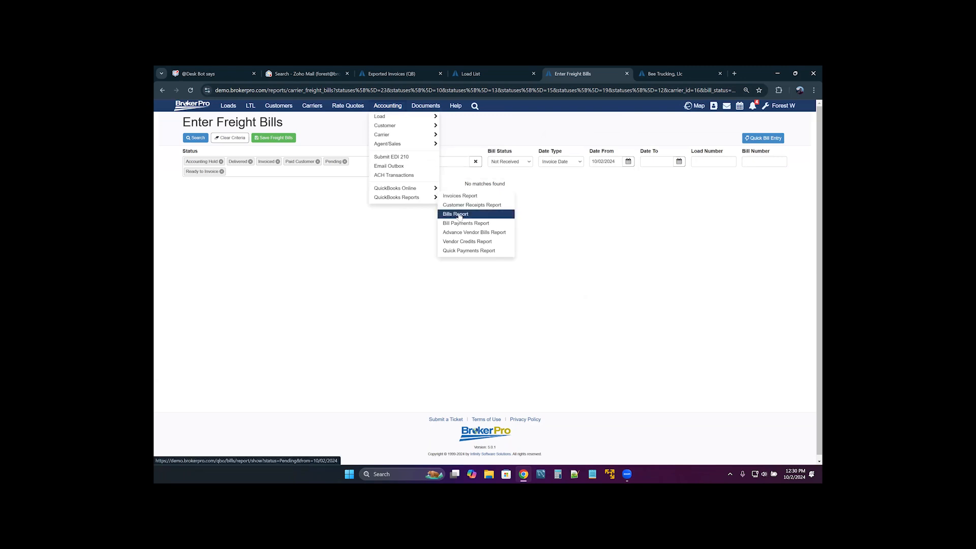
click(459, 215)
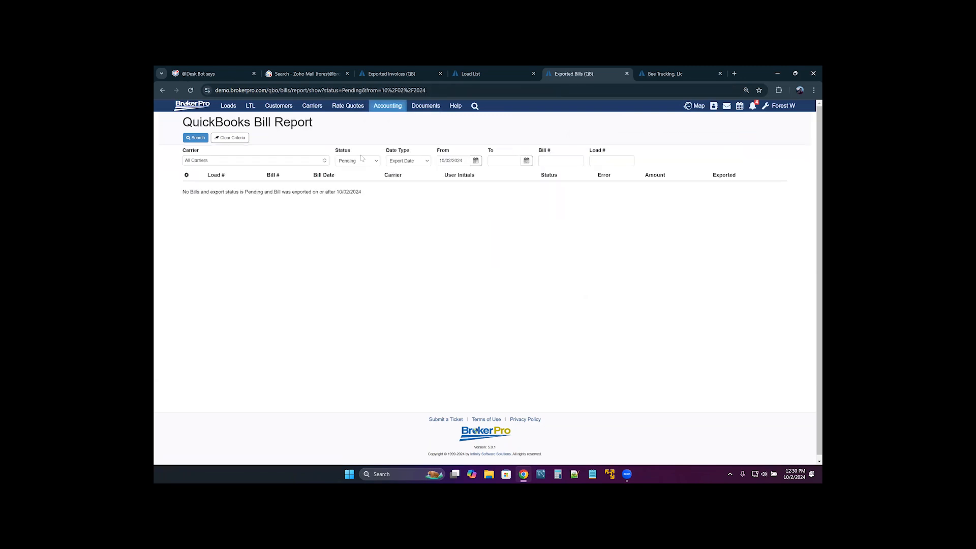
click(353, 161)
click(355, 169)
click(192, 138)
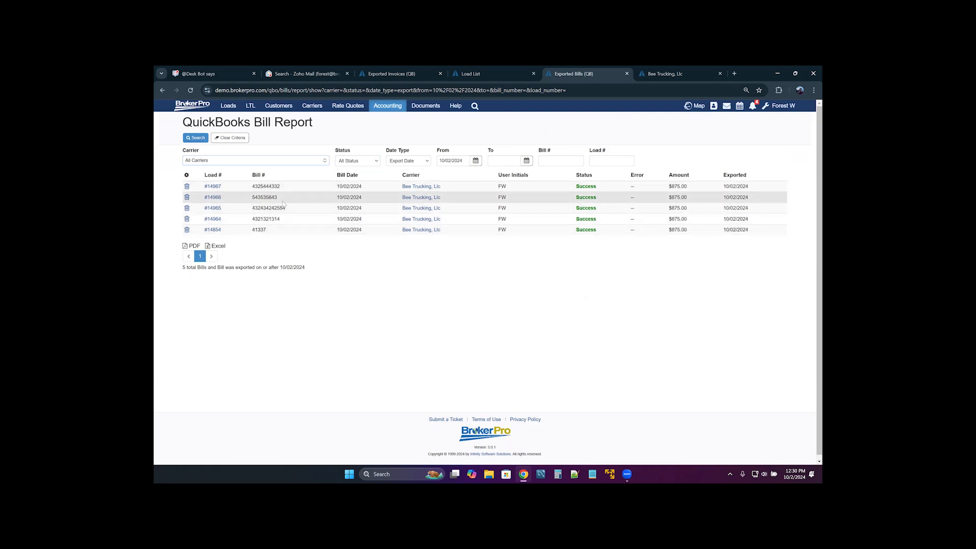
- Copy the bill number of load 14966, reopen the recently closed QuickBooks Online invoice page, and close the invoice
drag(280, 199, 264, 203)
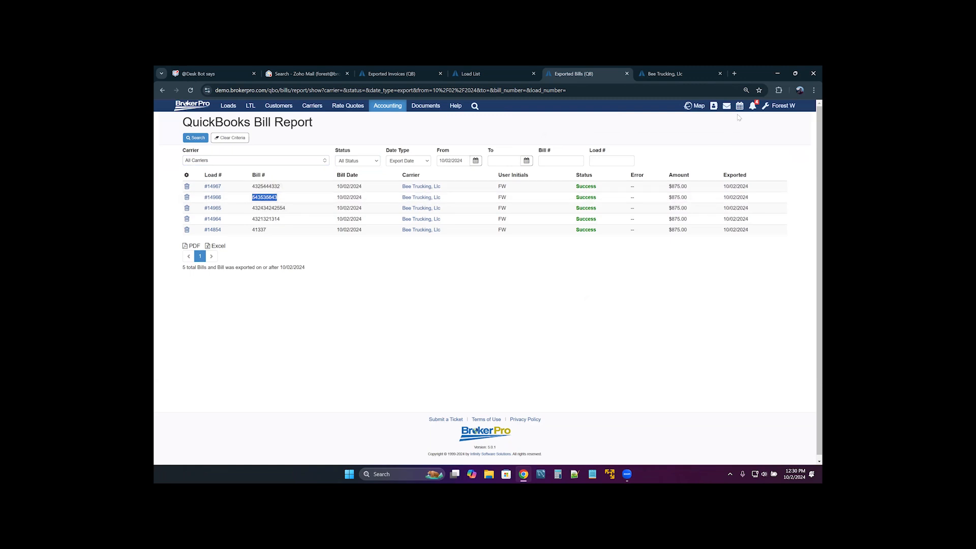
click(700, 66)
click(599, 67)
click(812, 91)
mouse_move(732, 174)
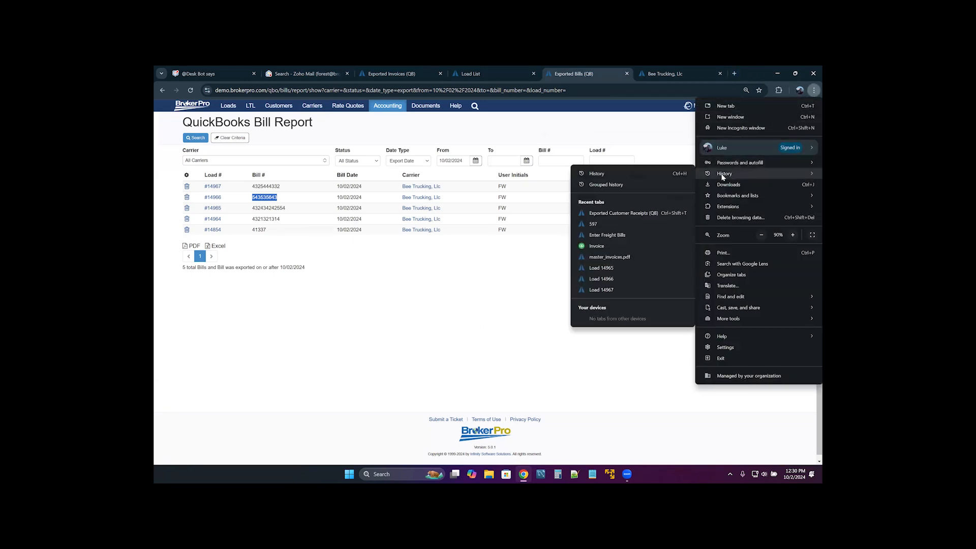
click(611, 241)
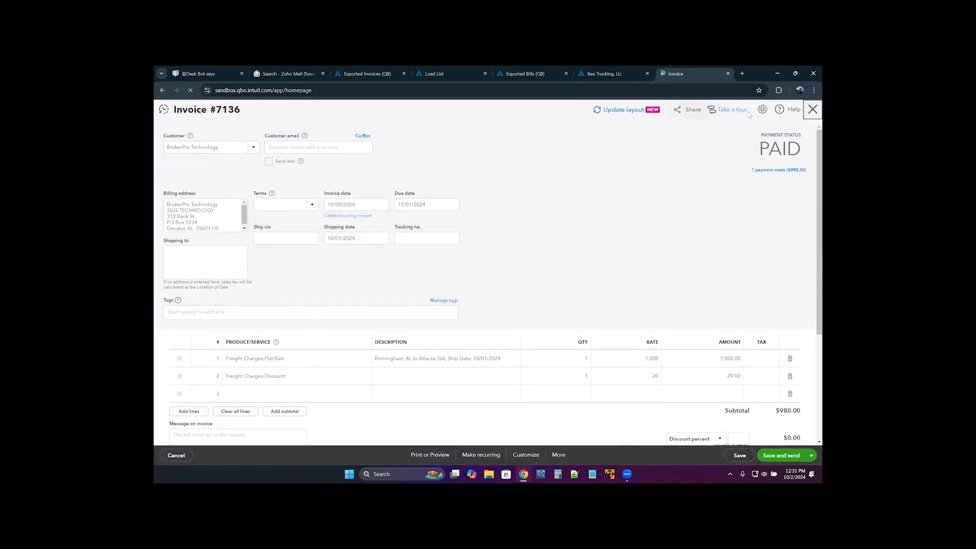
click(812, 109)
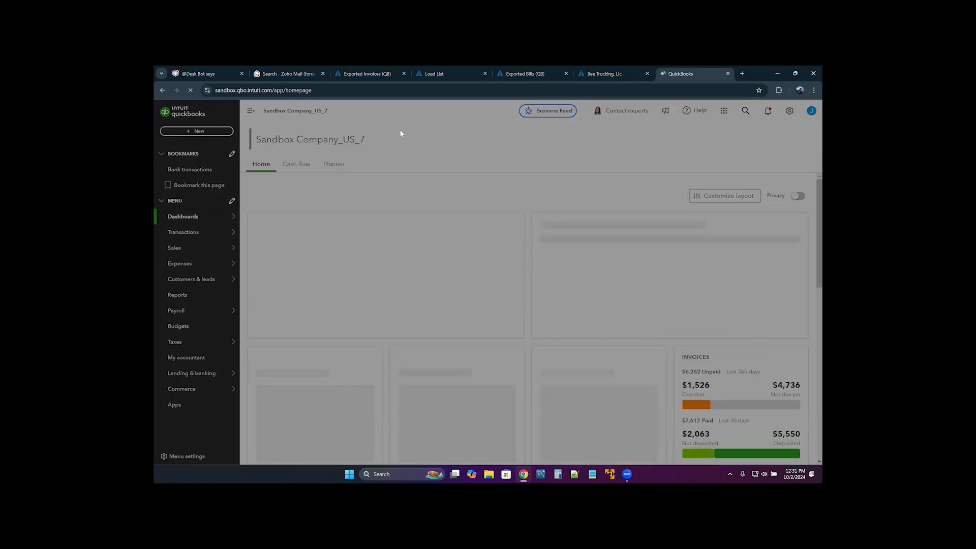
- Search QuickBooks for bill 543535643, open it, and examine its vendor, dates, item details and memo
text(543535643)
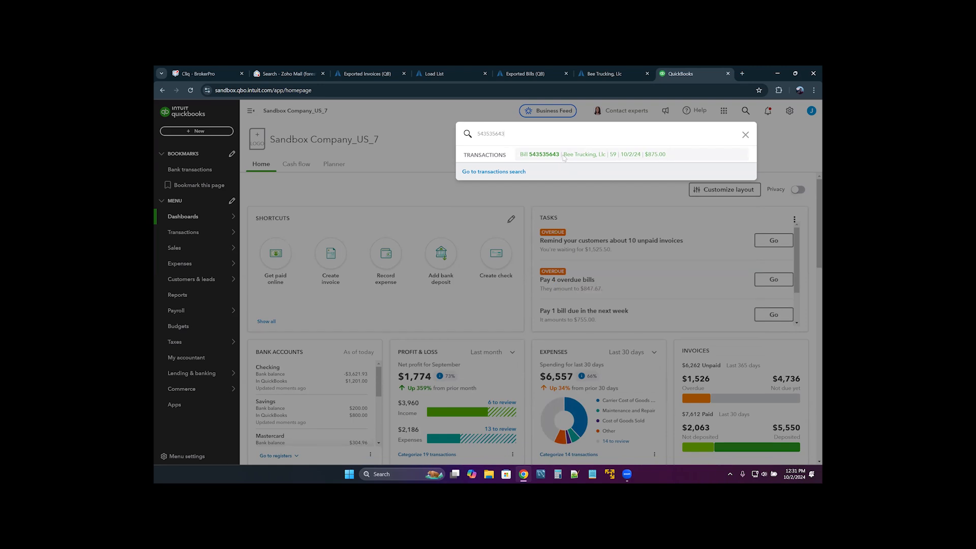
click(564, 155)
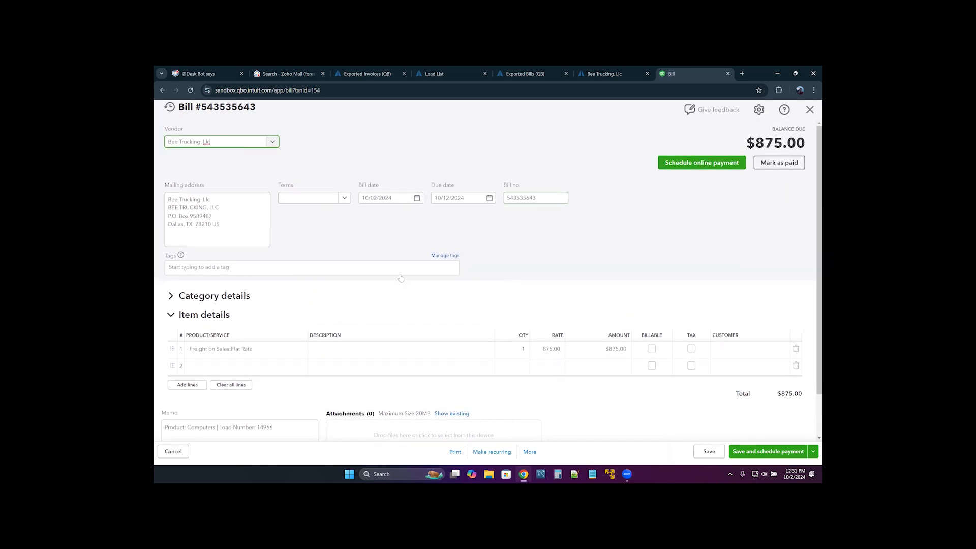
click(300, 353)
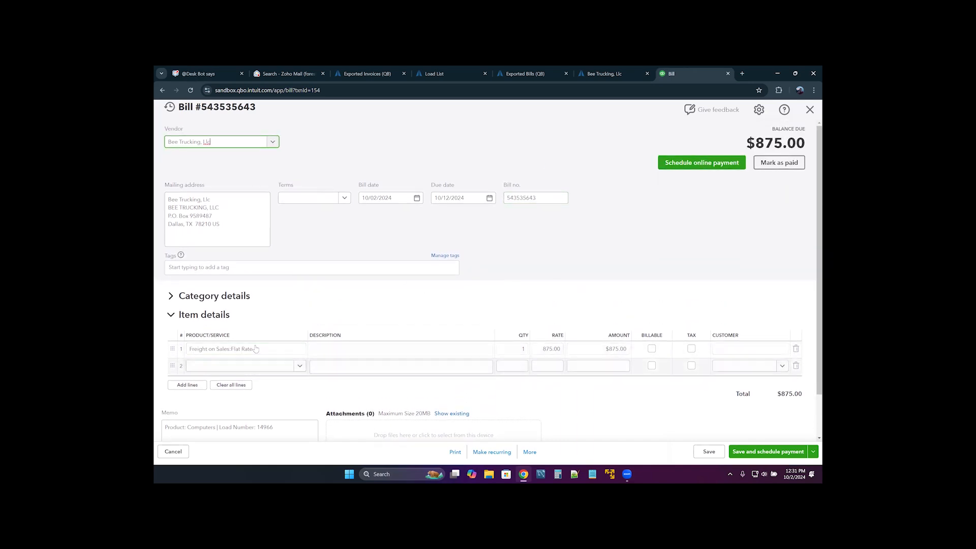
click(268, 370)
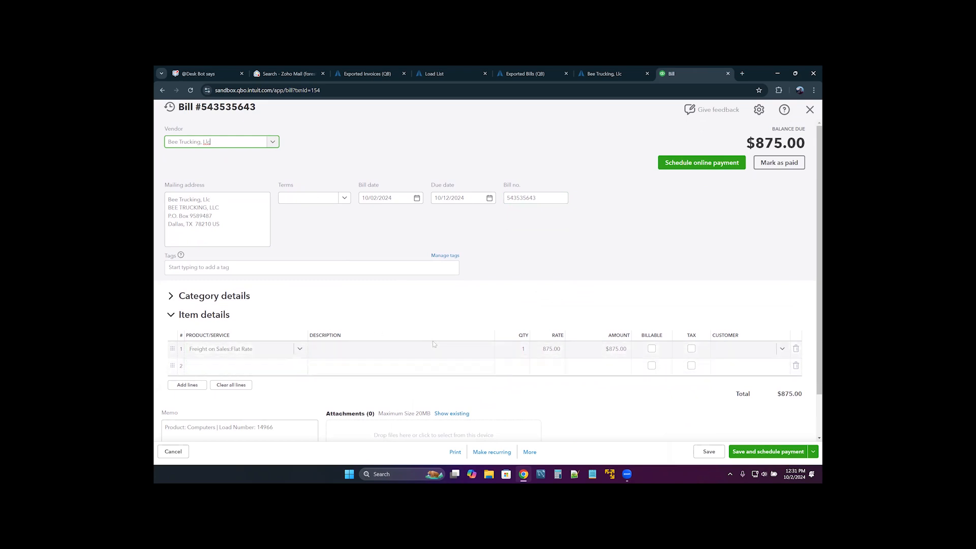
click(411, 367)
click(430, 321)
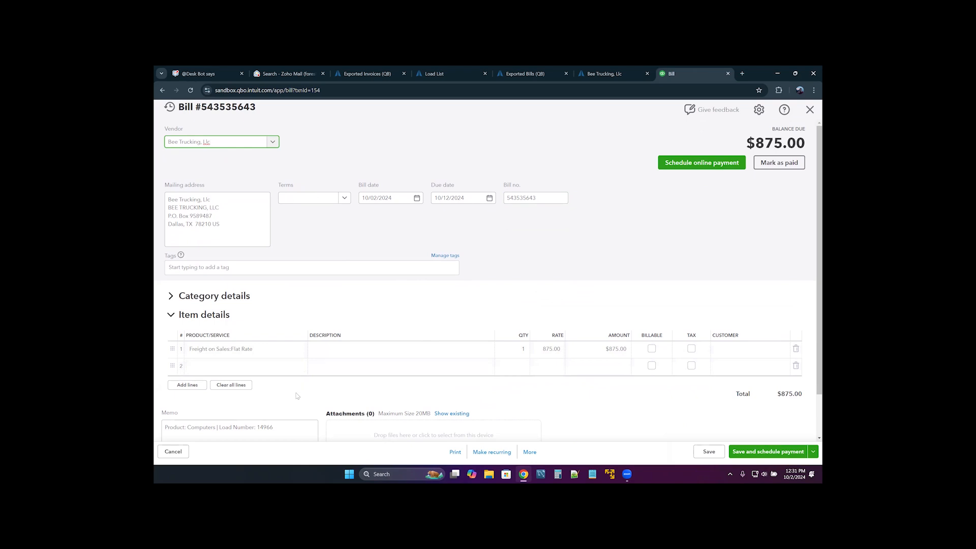
scroll(297, 396, down, 1)
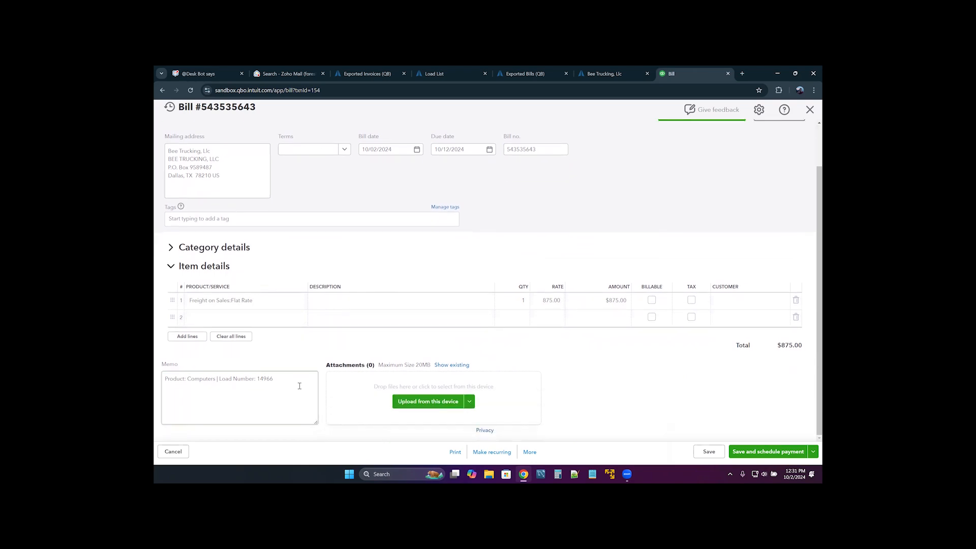
scroll(302, 382, up, 1)
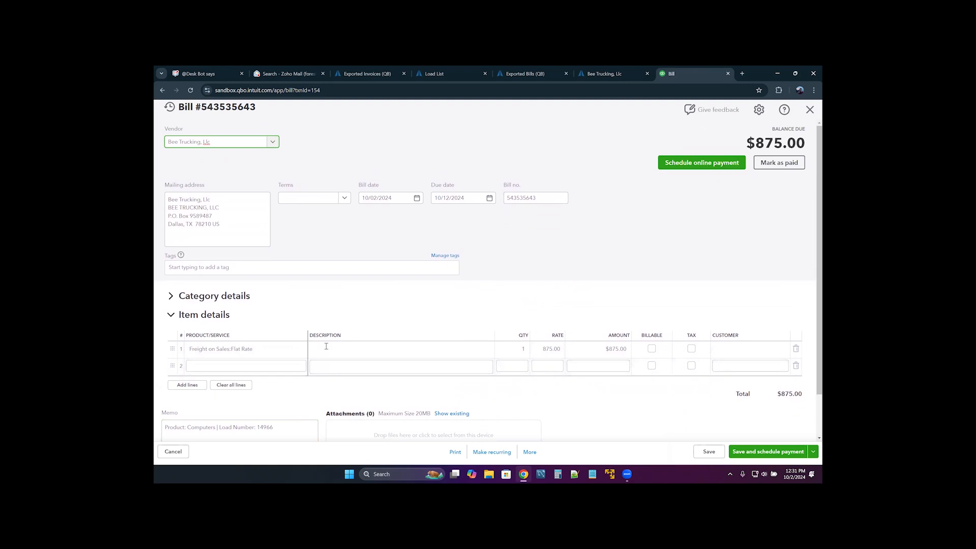
- Close the Bee Trucking, Llc carrier record in BrokerPro and open the Pay Carriers page from the bill report
click(620, 76)
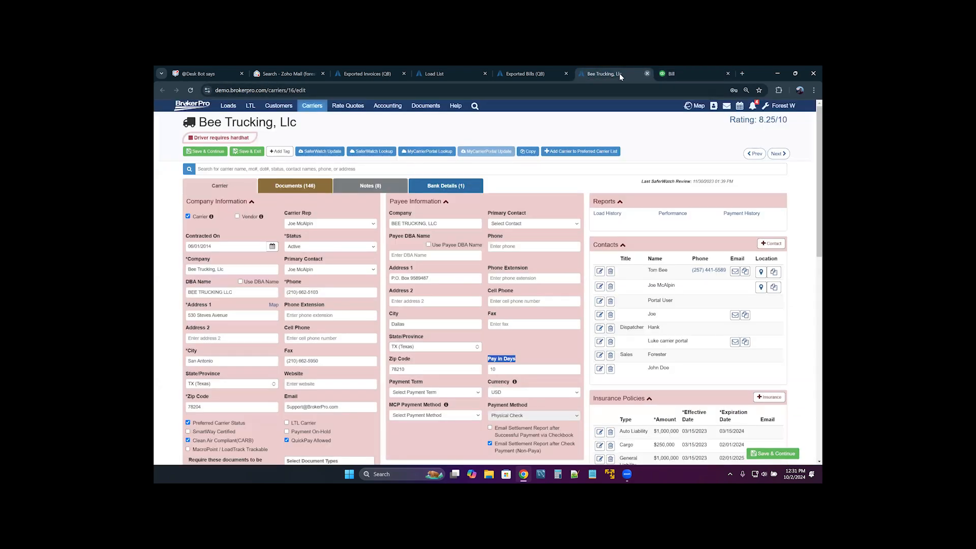
click(648, 75)
click(529, 74)
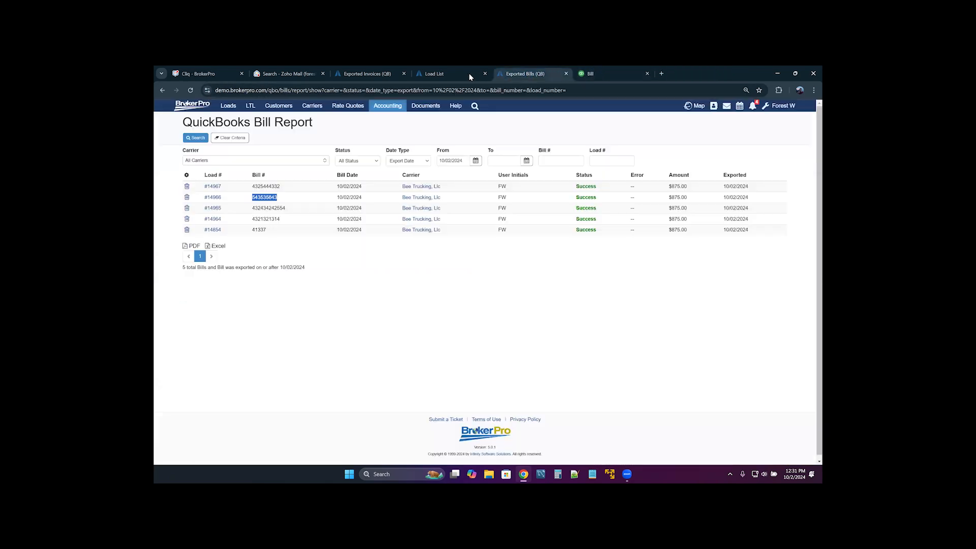
click(388, 107)
click(512, 130)
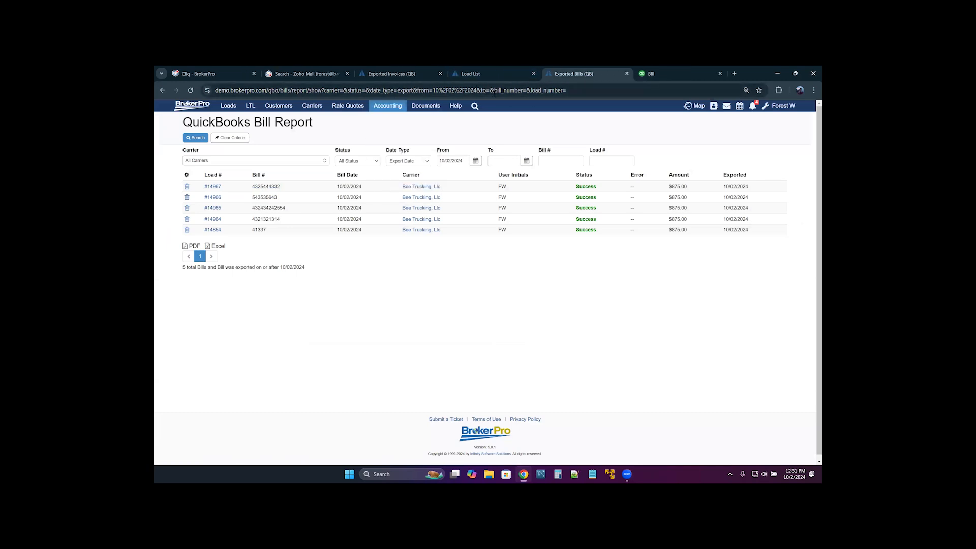
click(385, 110)
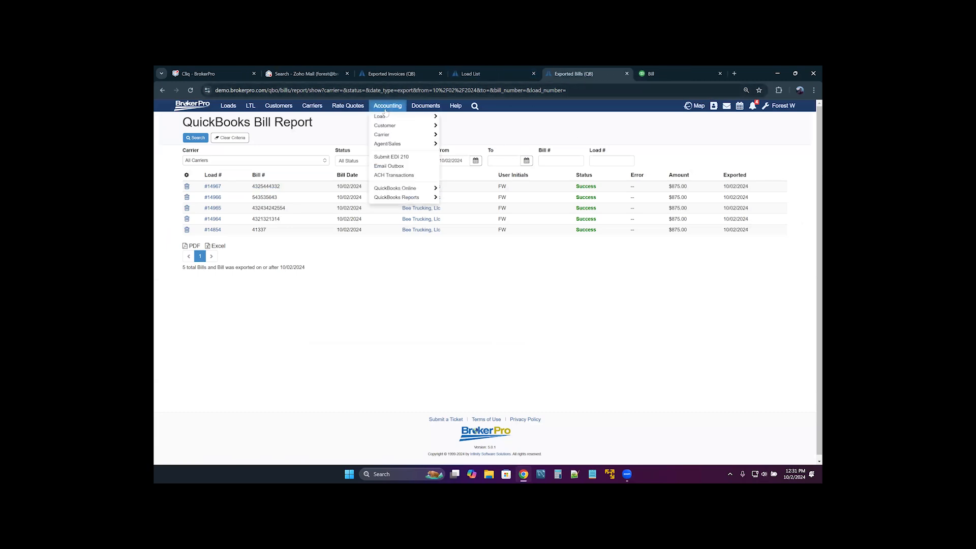
click(404, 136)
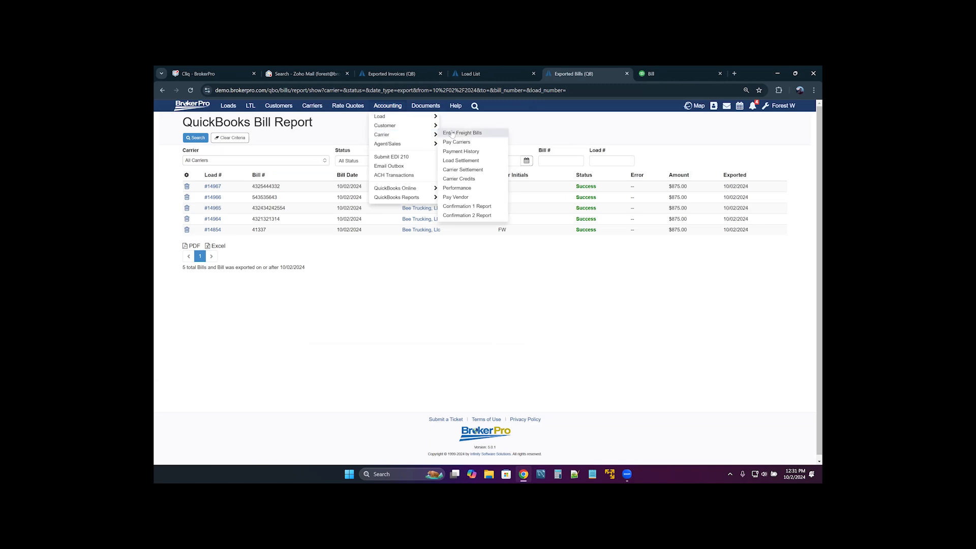
click(464, 143)
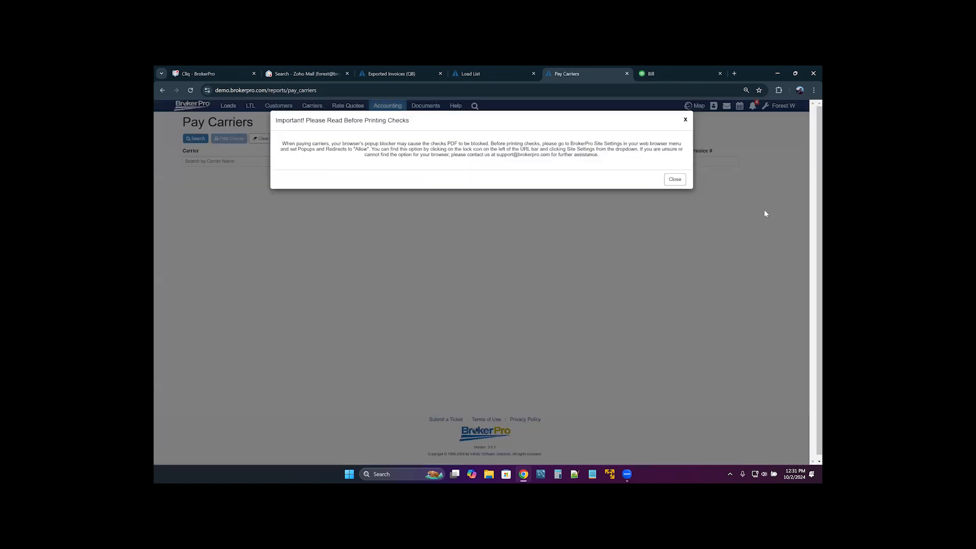
- Close the check-printing notice and search the unpaid freight bills of carrier Bee Trucking, Llc
click(675, 179)
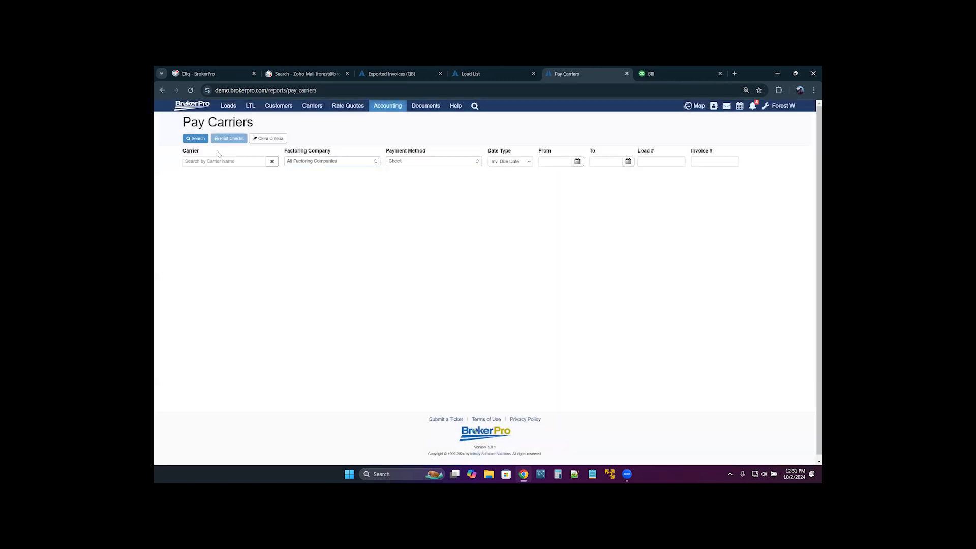
click(214, 158)
text(bee)
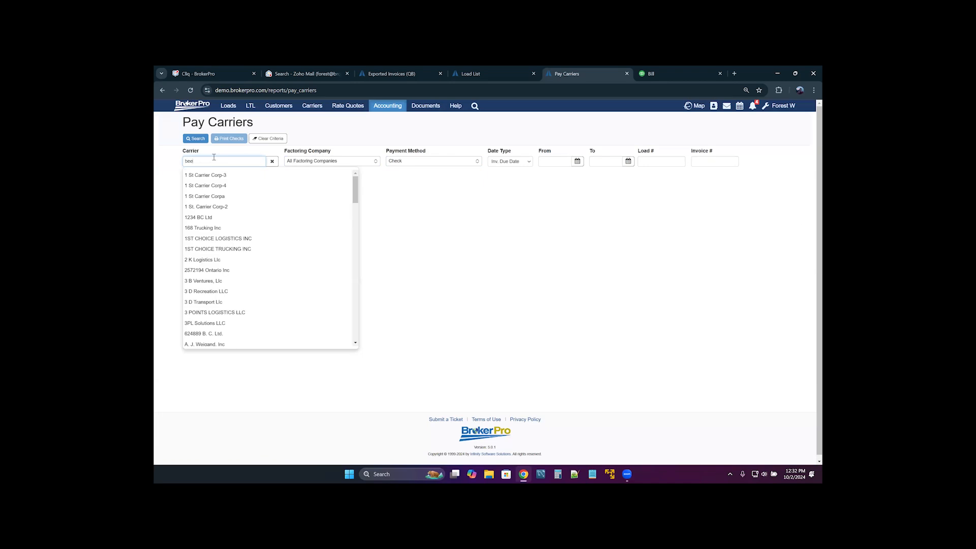
click(219, 174)
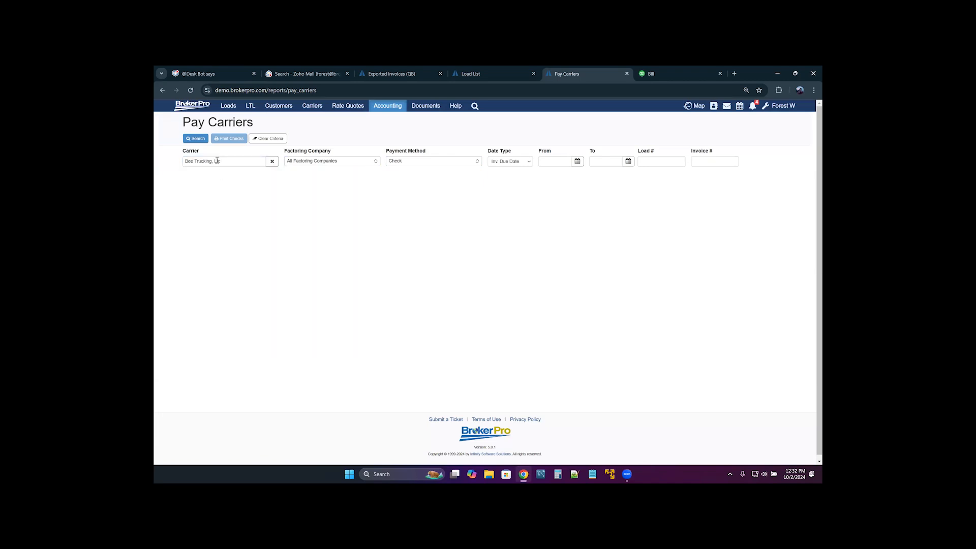
click(200, 140)
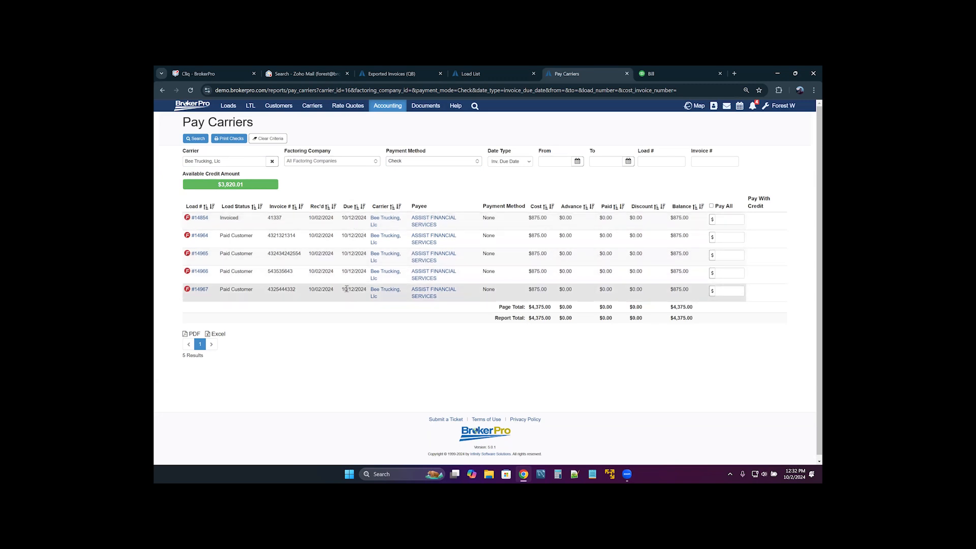
- Mark loads 14964, 14965, 14966 and 14967 for full payment of $875.00 each, leaving load 14854 unselected
click(712, 206)
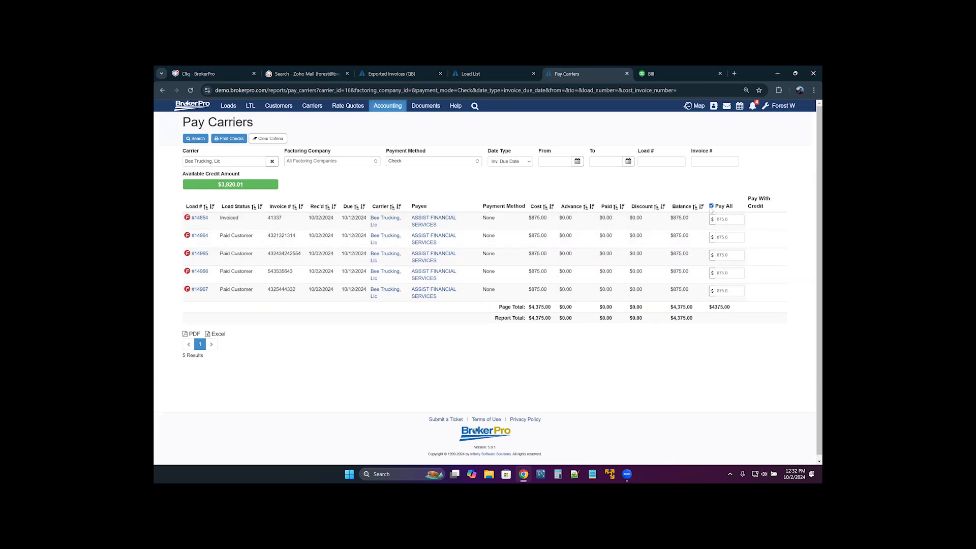
click(712, 206)
click(712, 237)
click(712, 254)
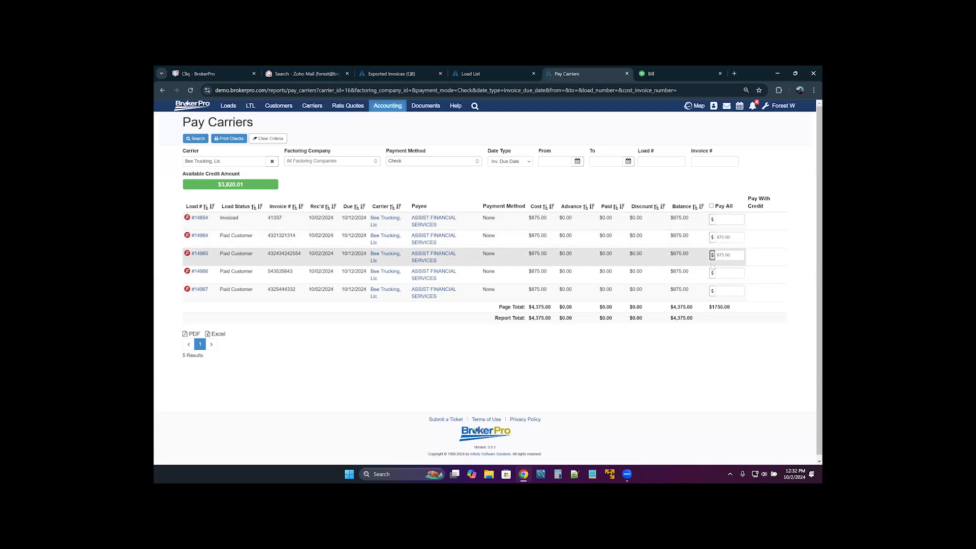
click(713, 273)
click(713, 291)
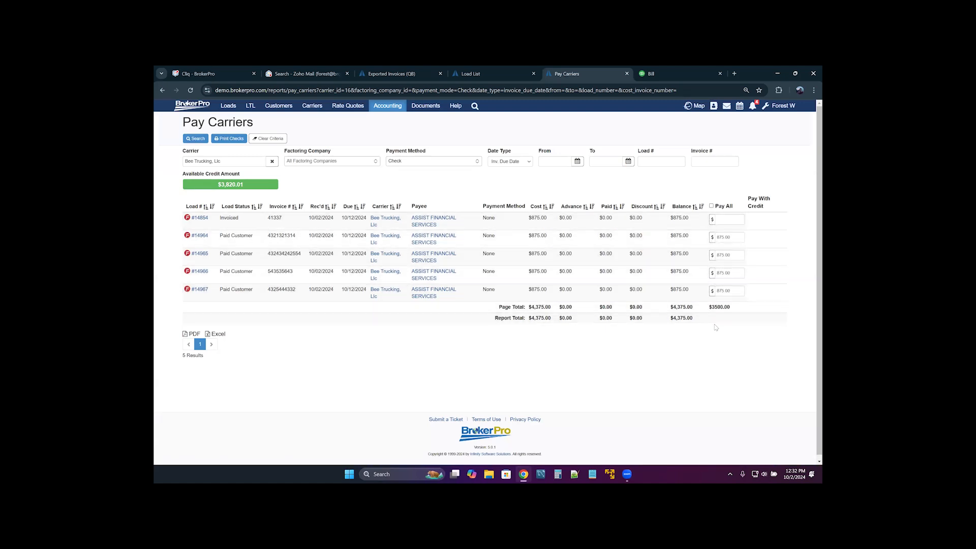
double_click(712, 307)
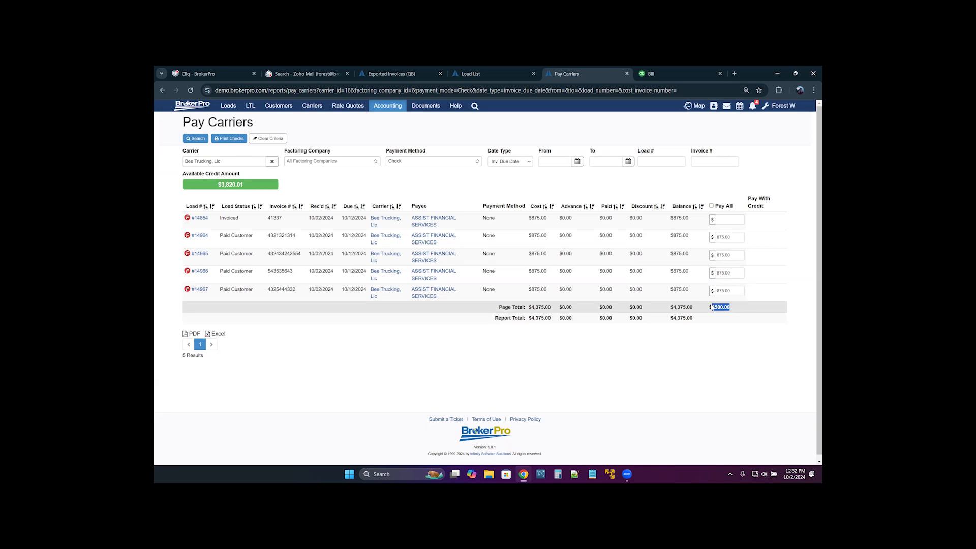
click(707, 332)
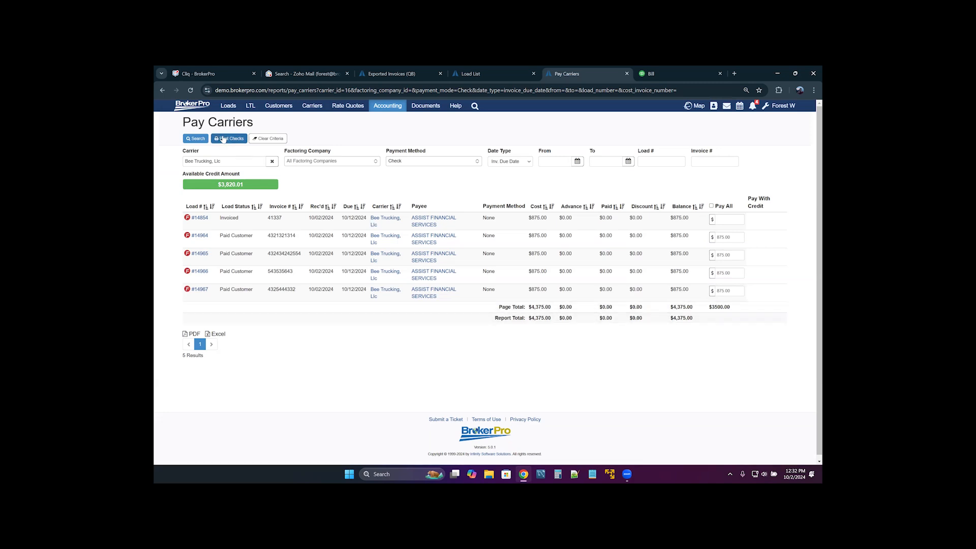
- Print the carrier check with payment method Check, Bank Account (Bank) as the bank account, and checks grouped by carrier
click(223, 139)
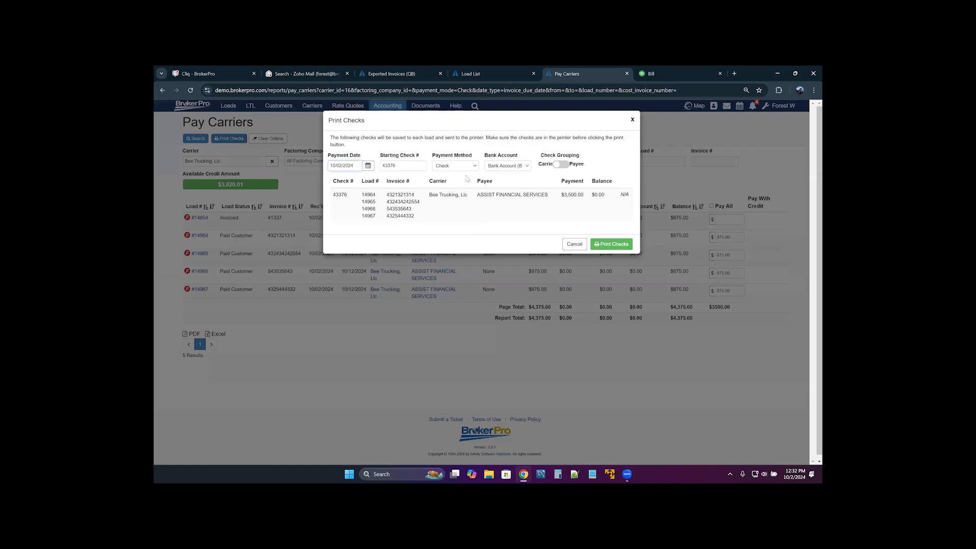
click(469, 164)
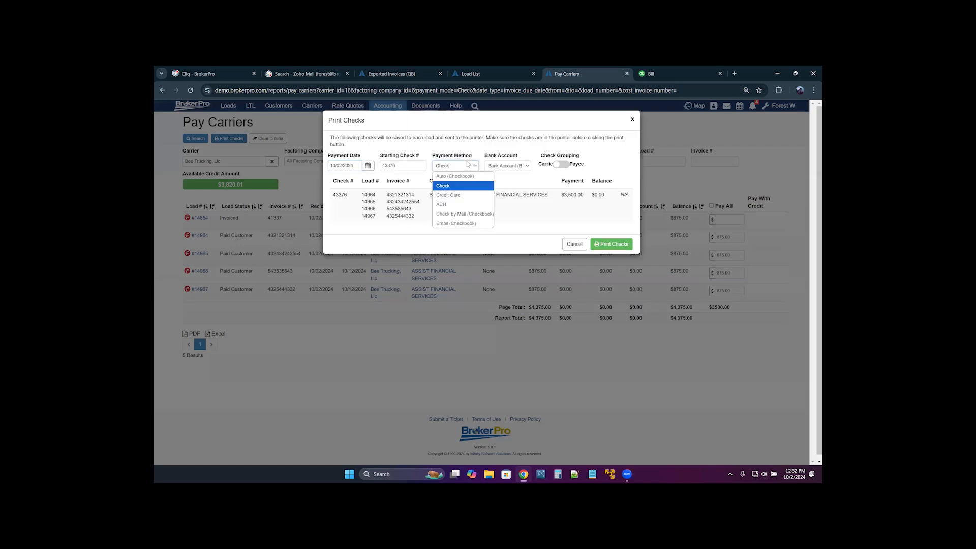
click(467, 186)
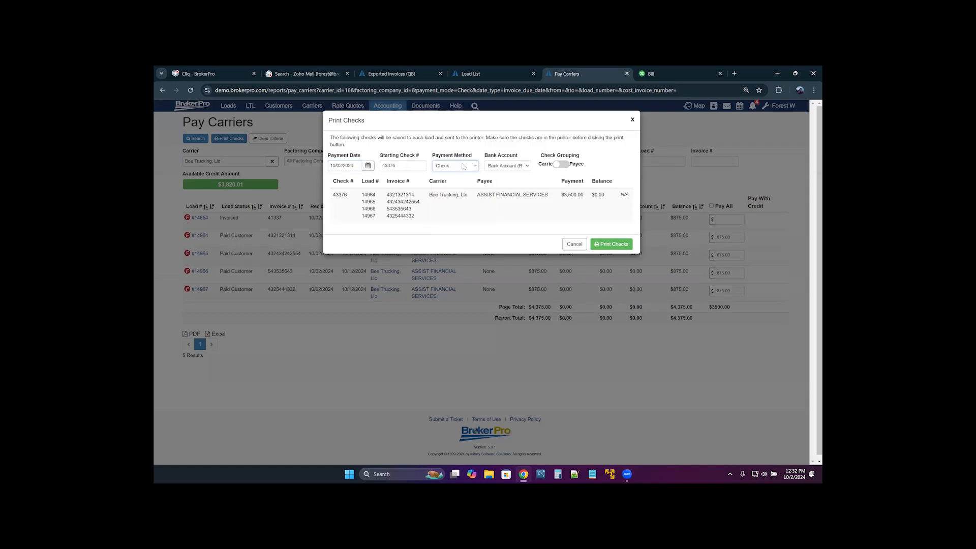
click(510, 168)
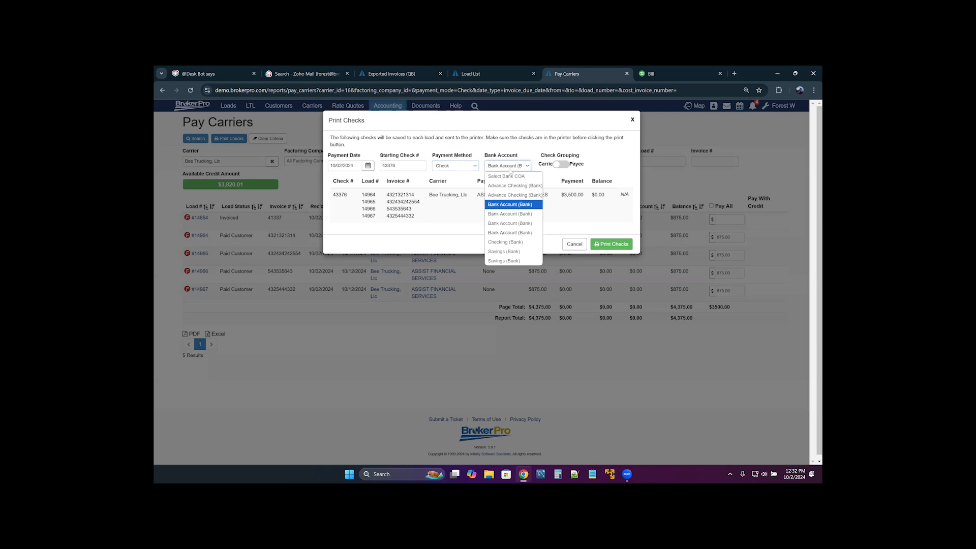
click(512, 206)
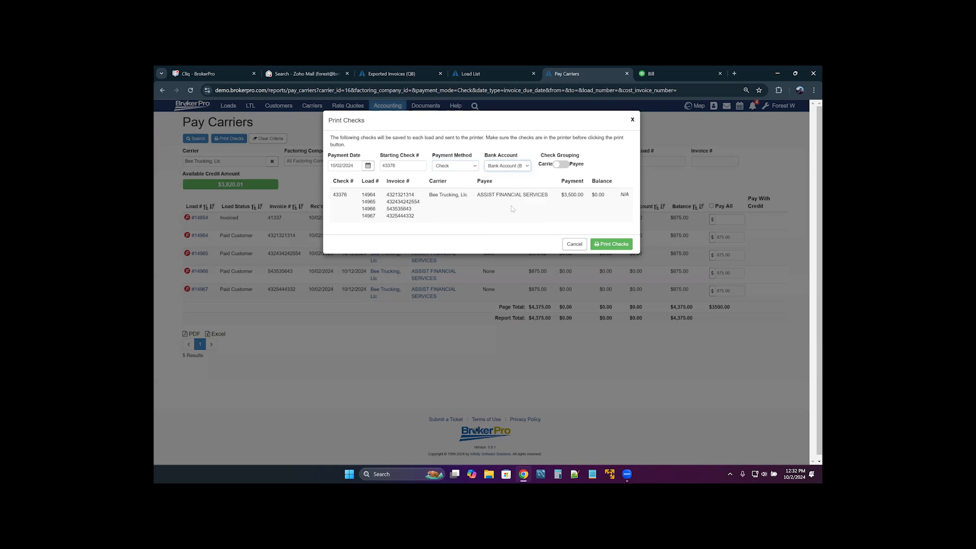
click(563, 165)
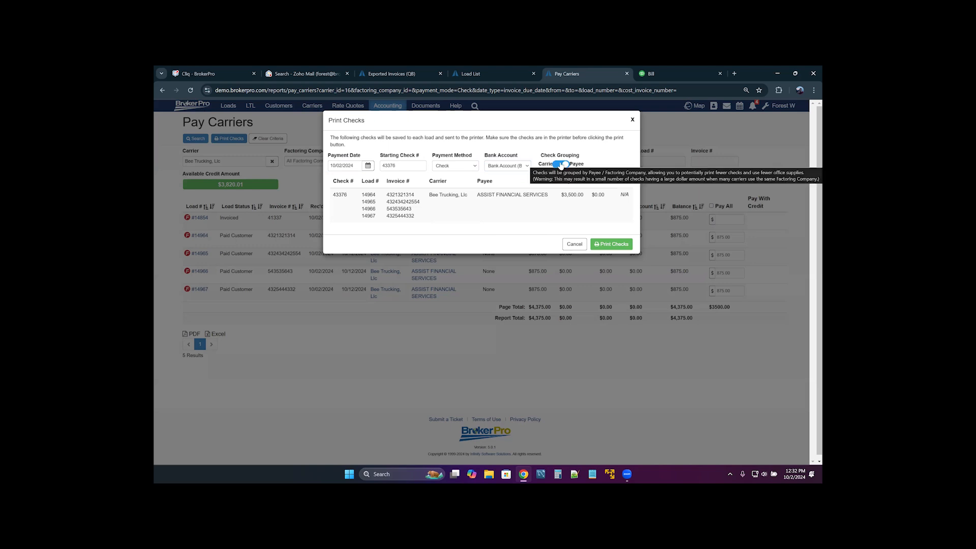
click(561, 165)
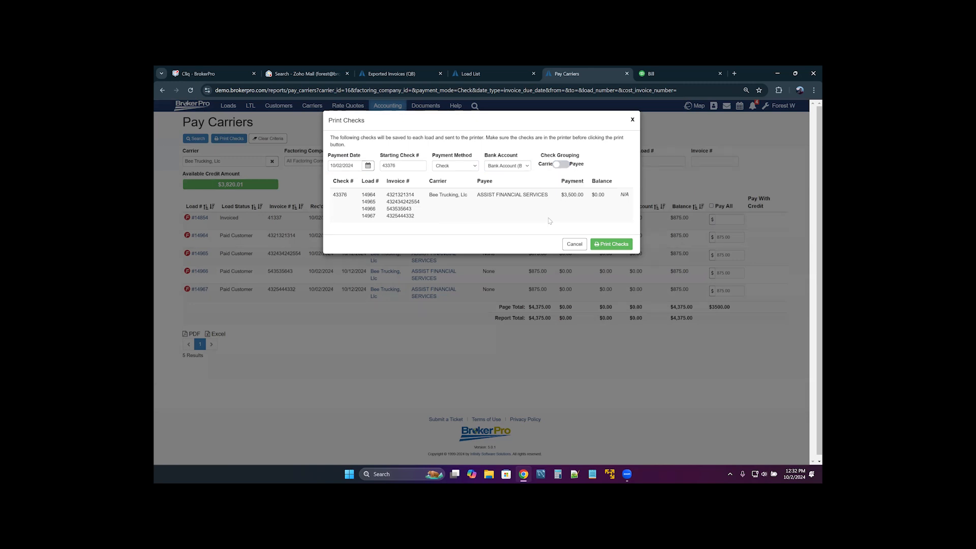
click(605, 248)
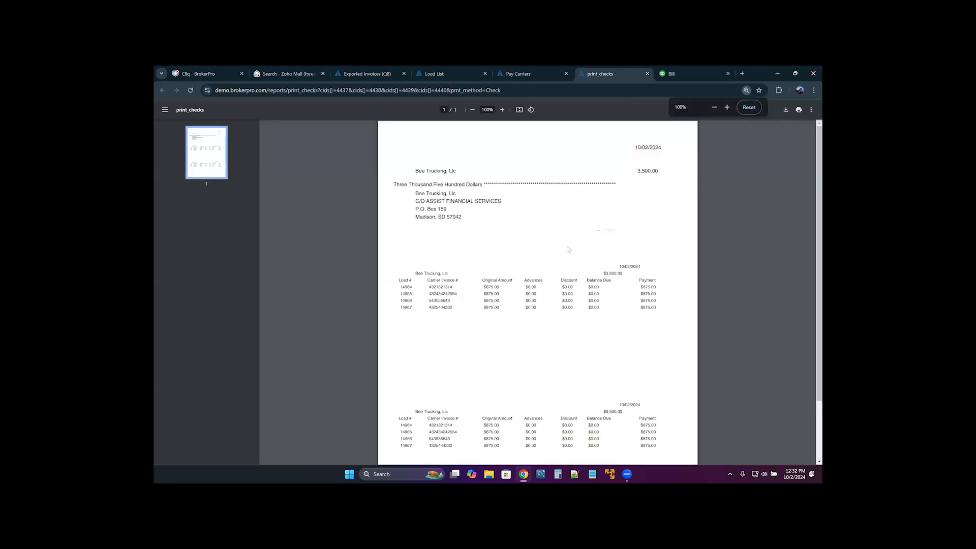
- Examine the generated check's payee, amount and load breakdown, and close the check PDF
scroll(566, 247, down, 1)
scroll(565, 247, down, 1)
scroll(562, 238, up, 2)
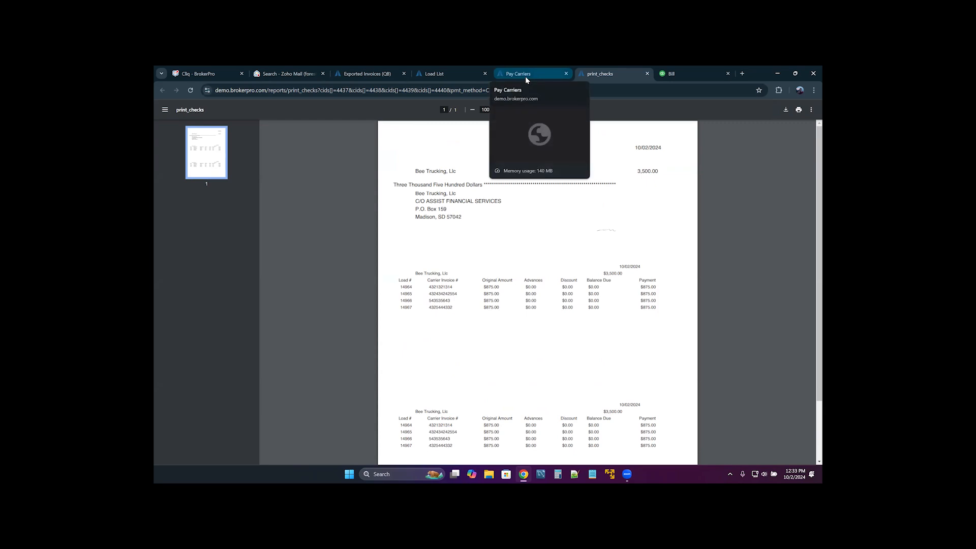
mouse_move(526, 76)
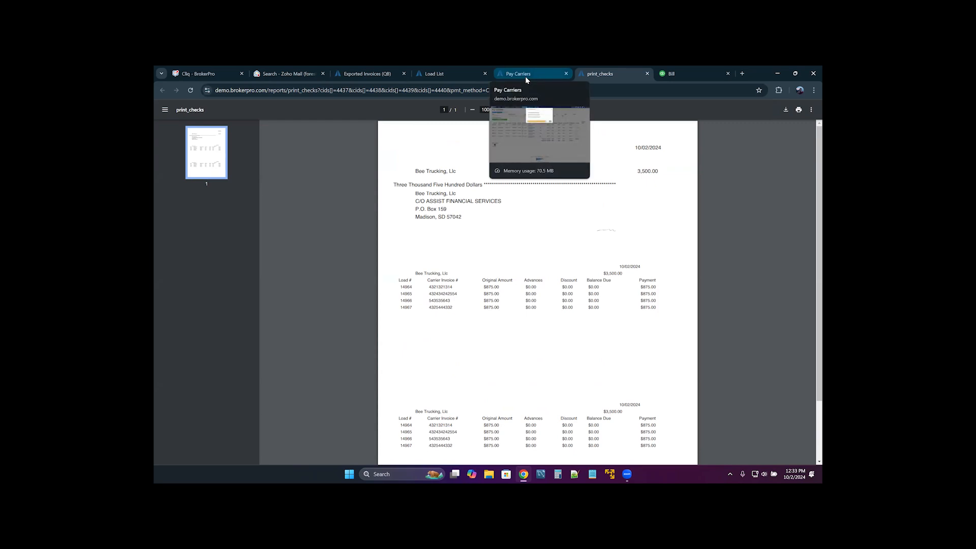
click(526, 76)
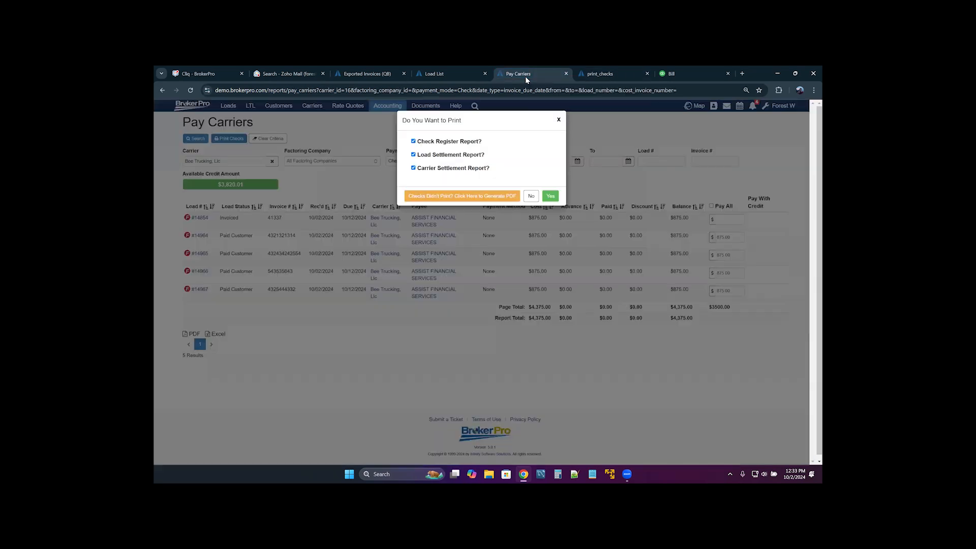
click(592, 70)
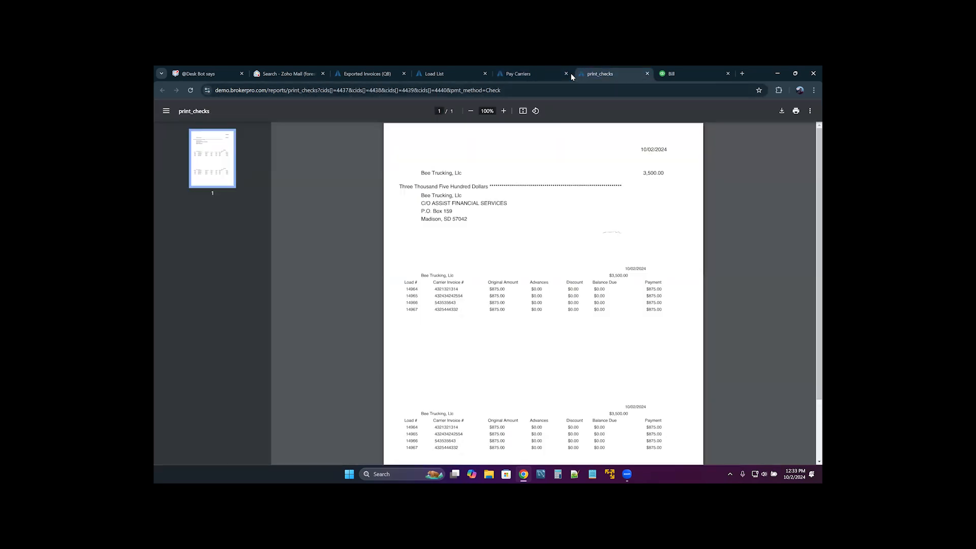
click(647, 74)
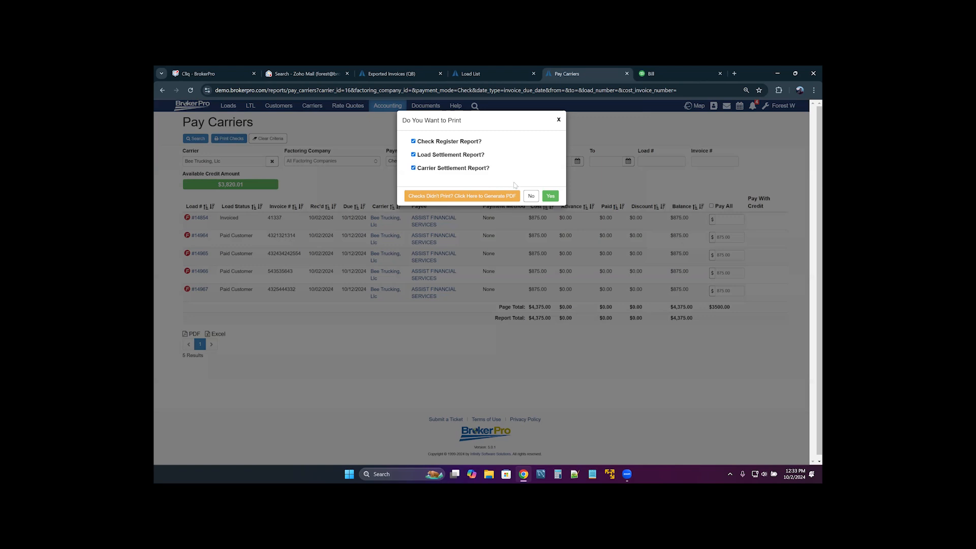
- Generate the check register, load settlement and carrier settlement reports, review the load settlement pages, and close the PDF
click(549, 196)
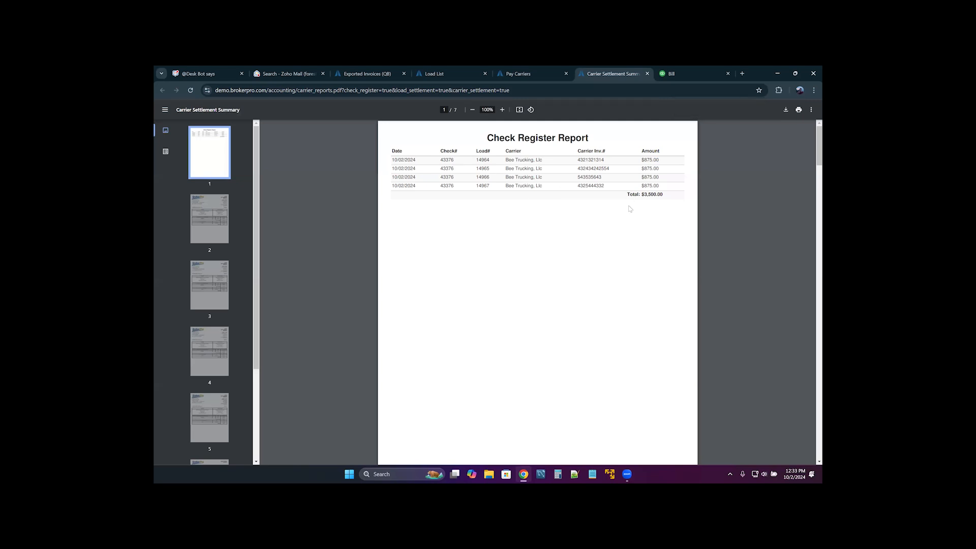
click(197, 226)
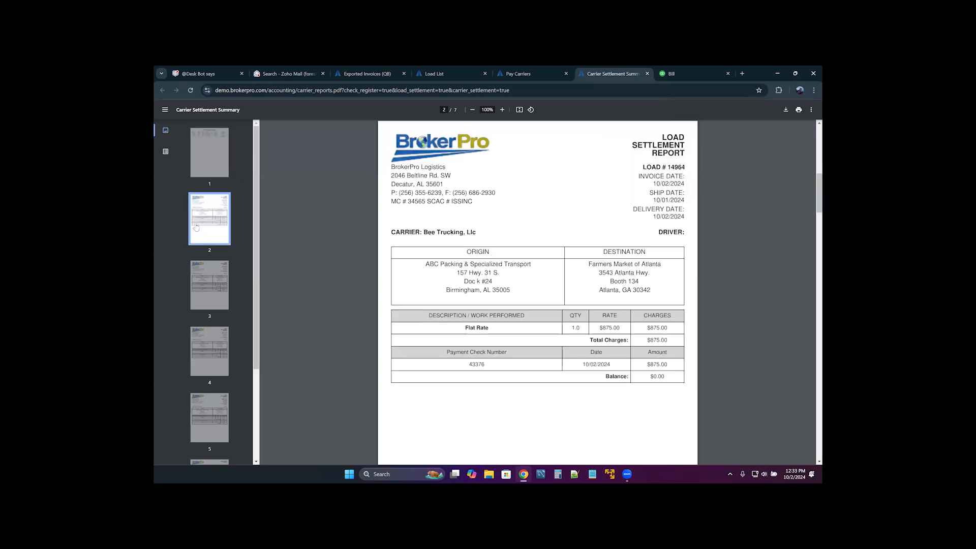
scroll(198, 234, down, 1)
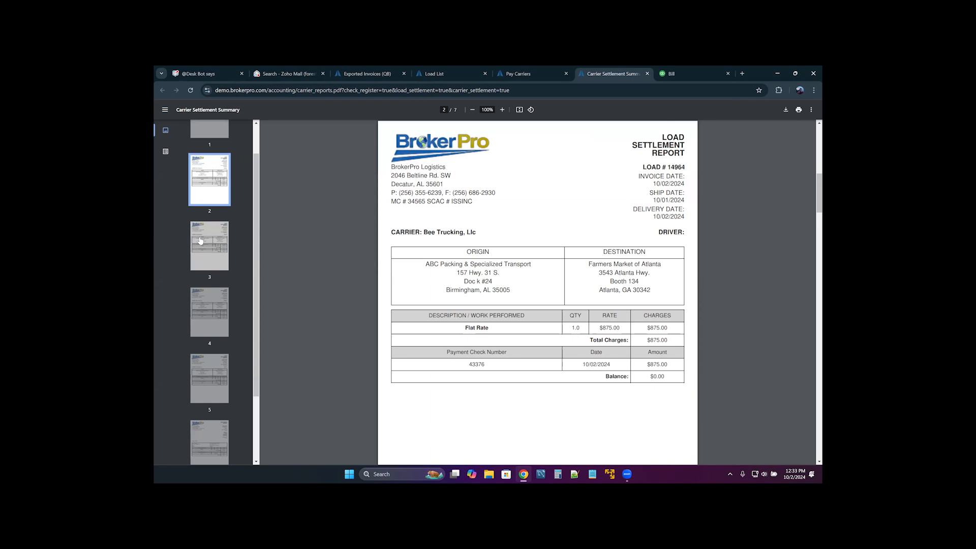
click(201, 240)
click(206, 308)
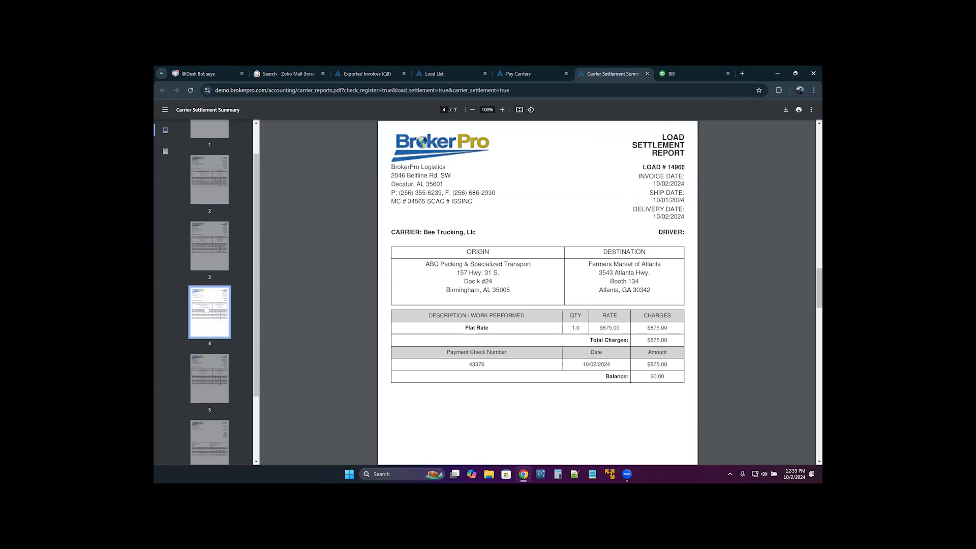
scroll(211, 305, up, 1)
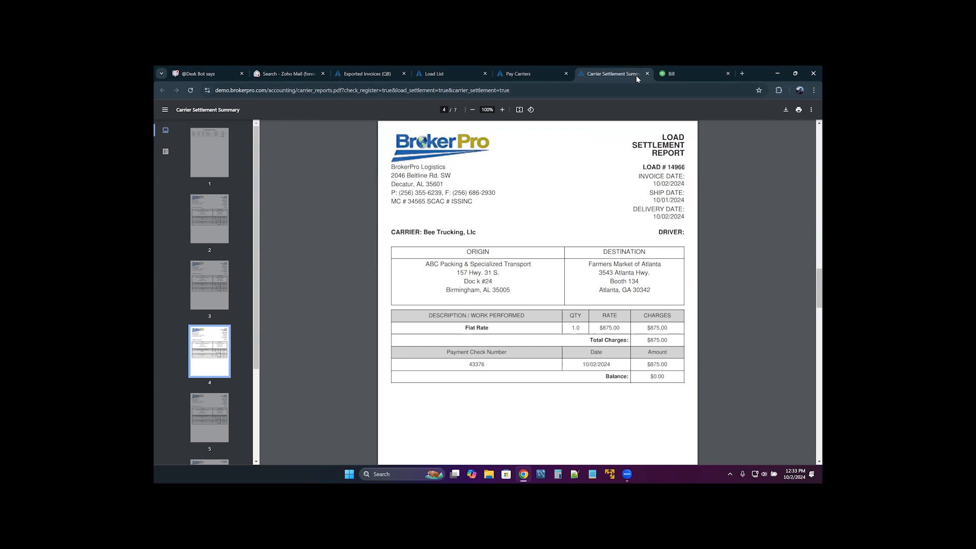
click(648, 74)
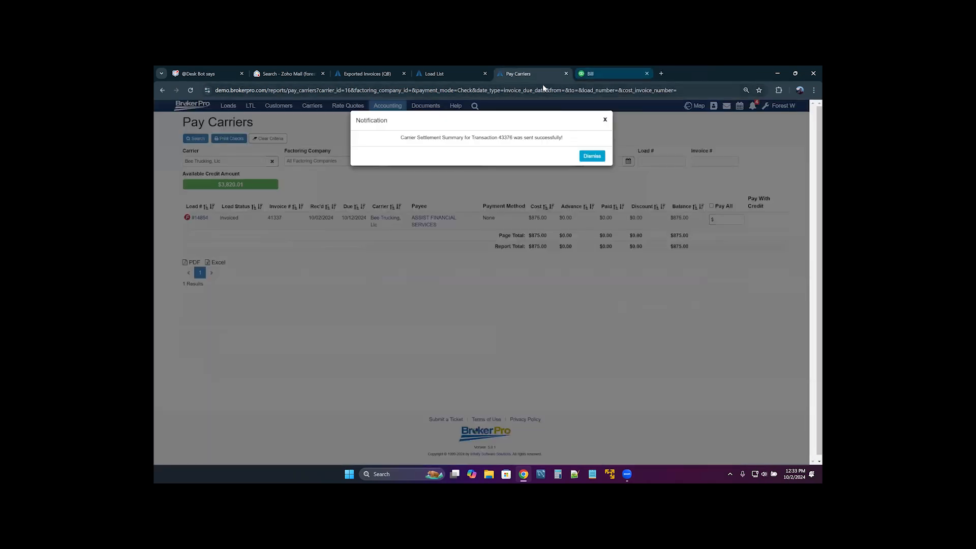
- Try to export the bills received from 10/02/2024 to 10/02/2024 to QuickBooks Online
click(391, 113)
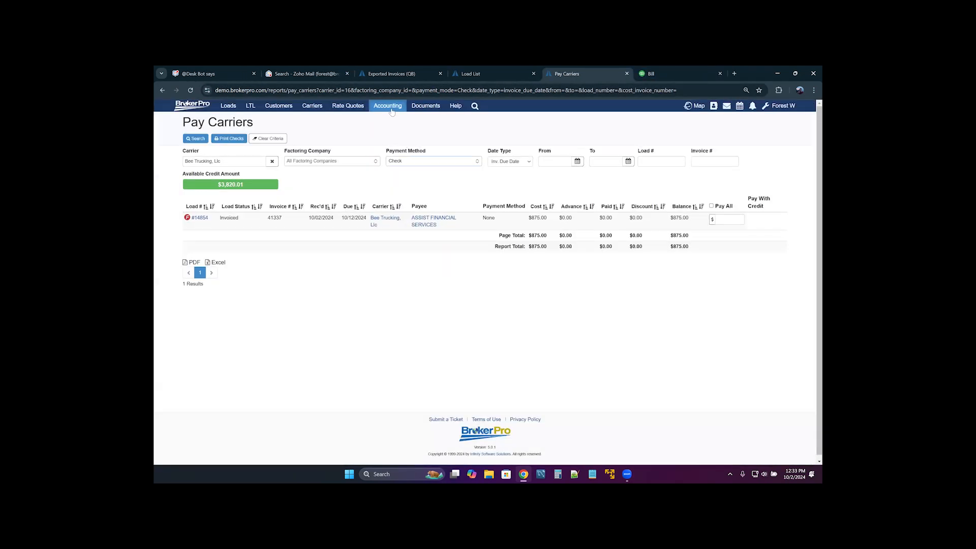
click(392, 109)
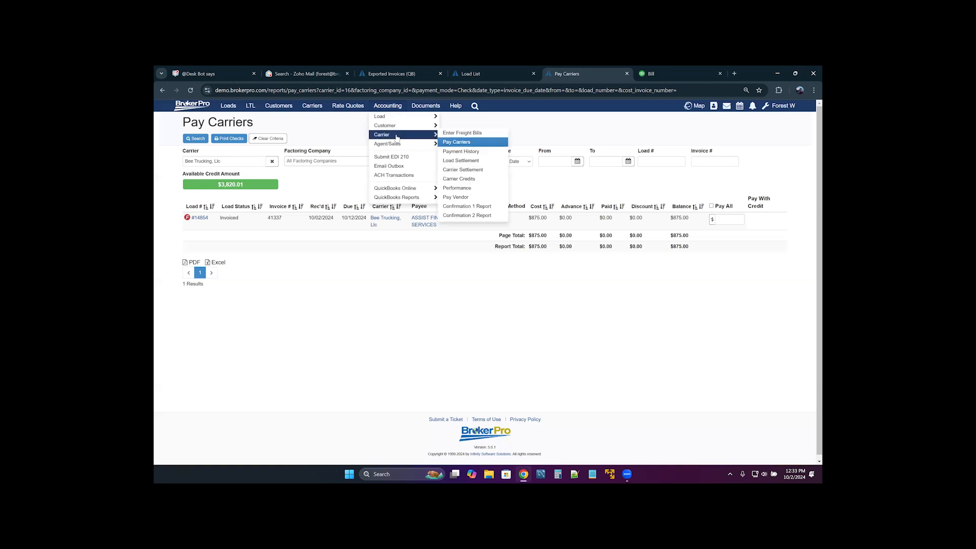
click(400, 108)
click(400, 108)
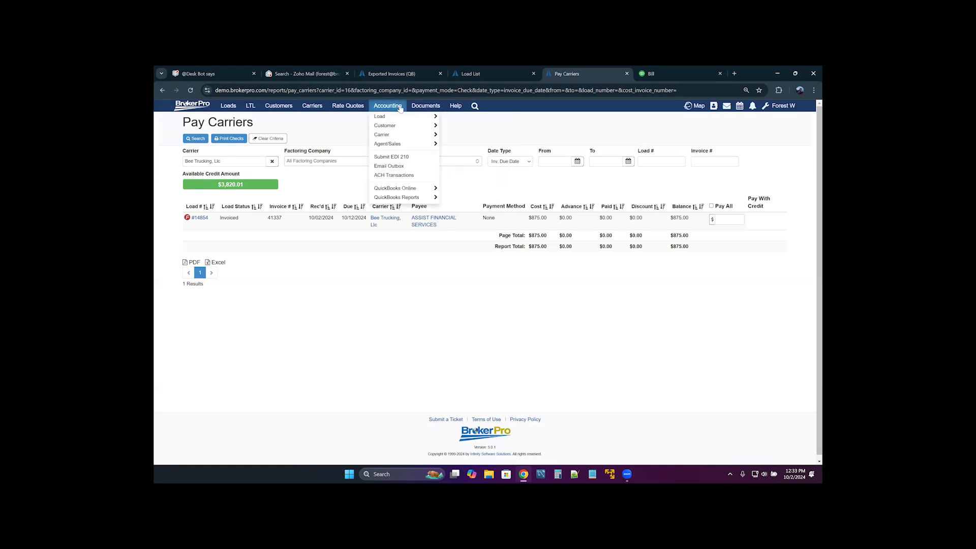
mouse_move(407, 188)
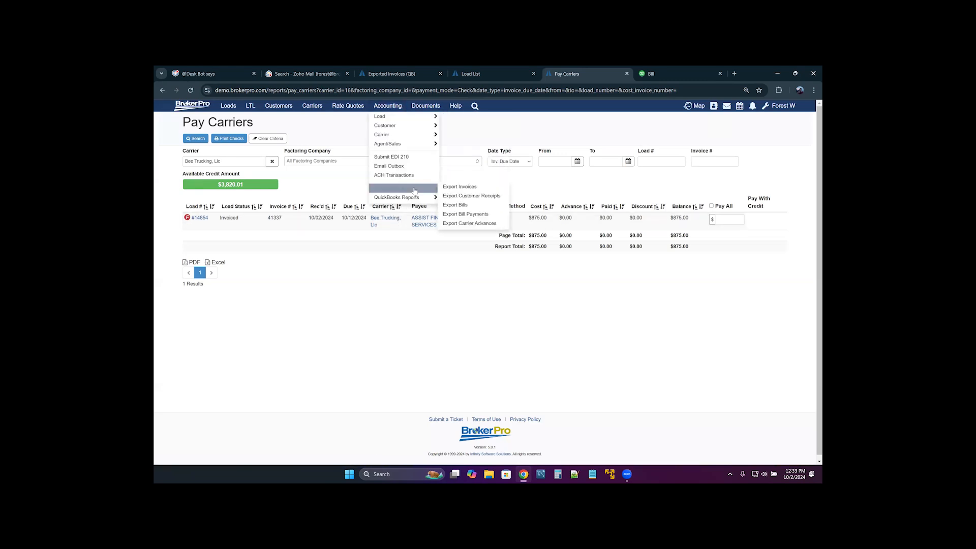
click(455, 205)
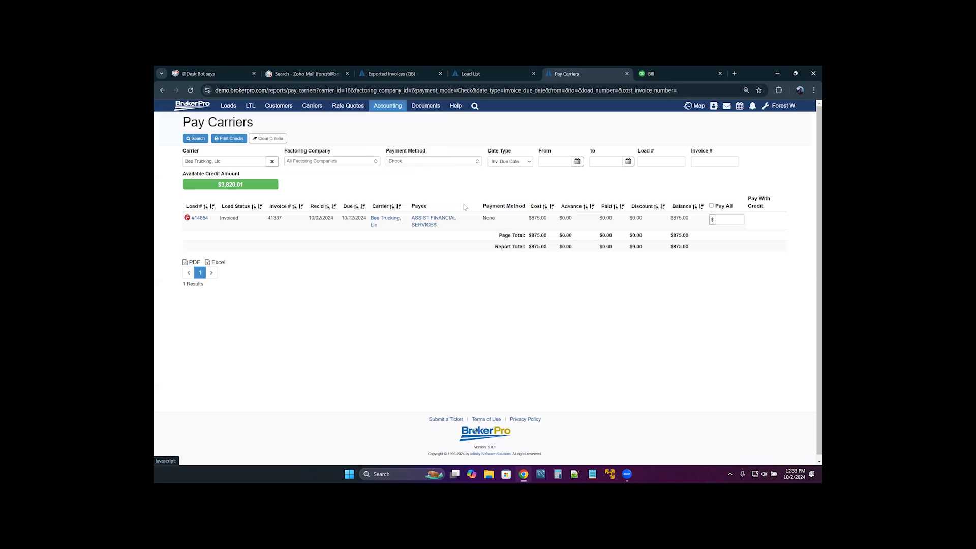
click(441, 149)
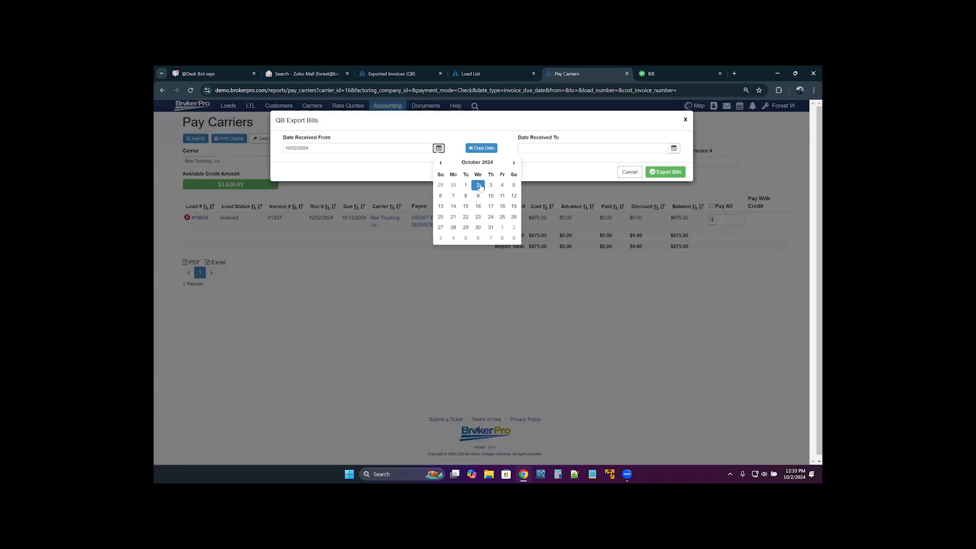
click(477, 184)
click(498, 148)
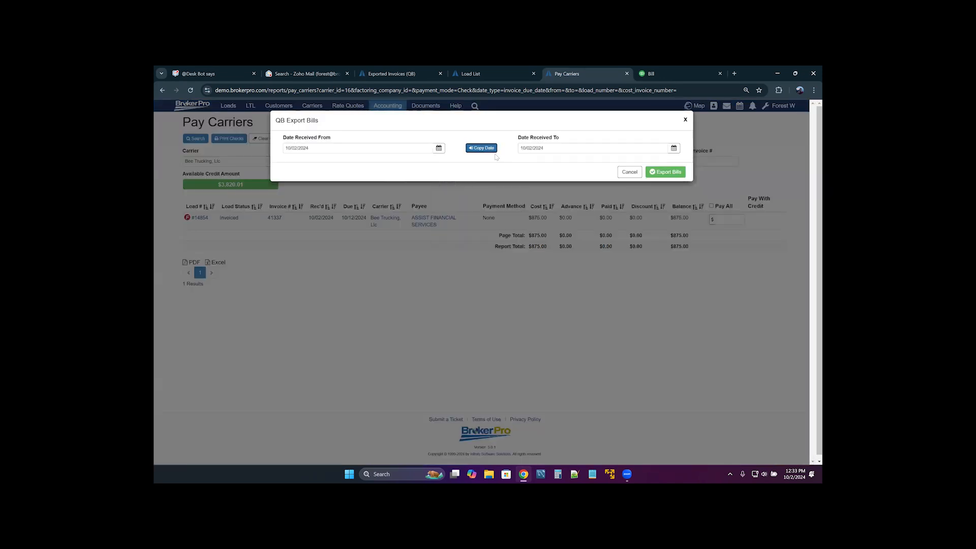
double_click(499, 149)
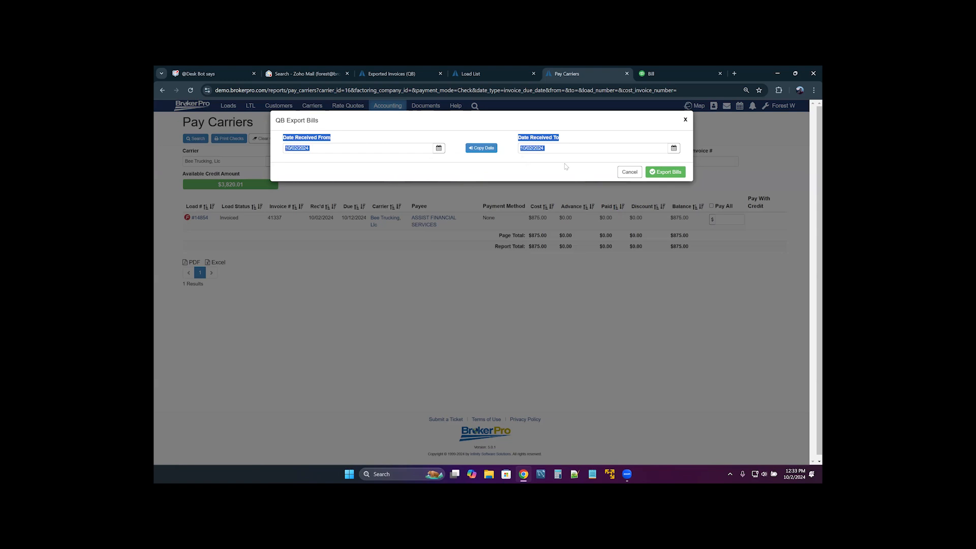
click(666, 173)
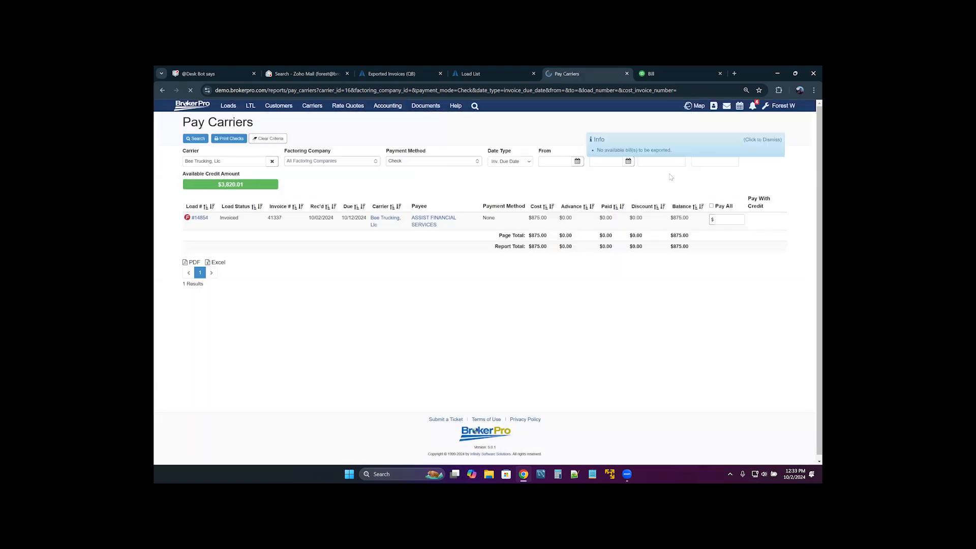
click(640, 148)
- Open the QuickBooks bills report and search it for all statuses with export date from 10/02/2024
click(376, 108)
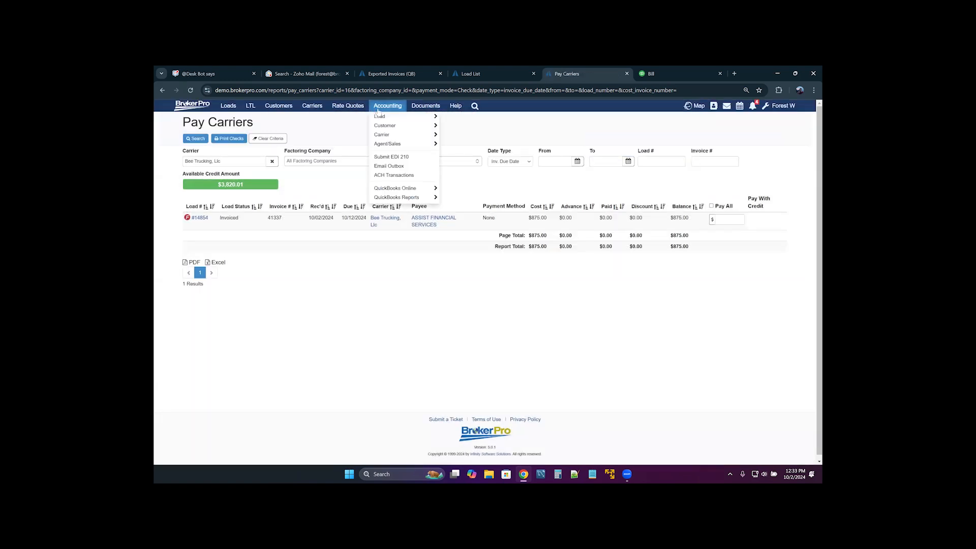
mouse_move(400, 198)
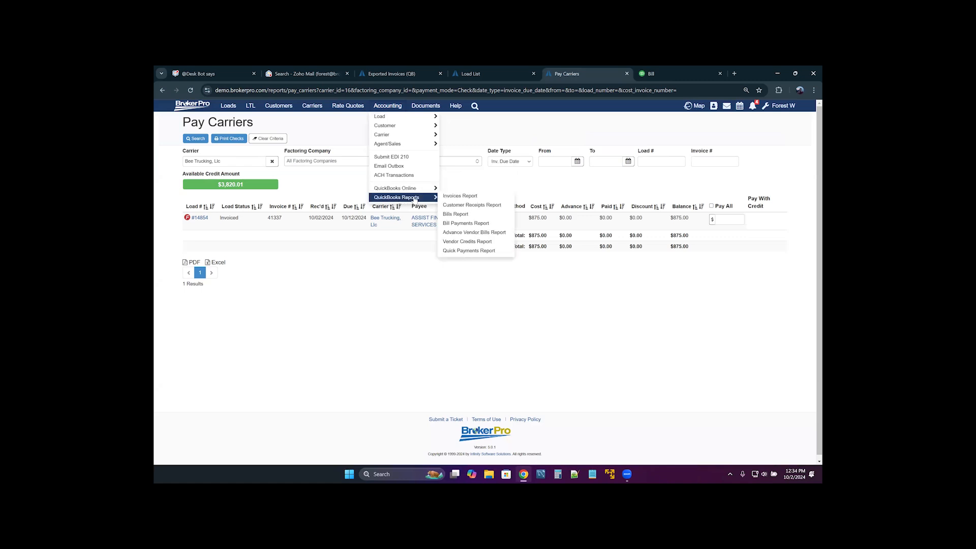
click(450, 214)
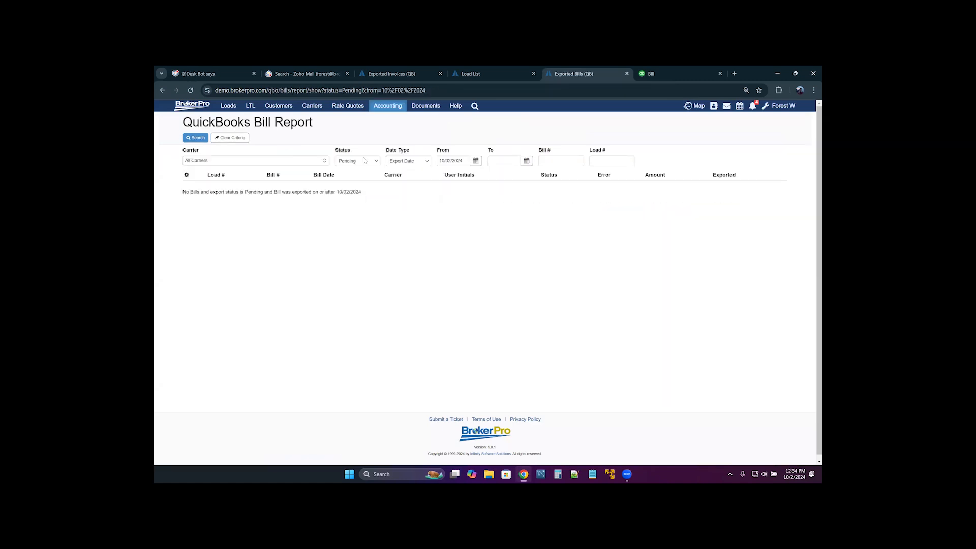
click(357, 161)
click(356, 169)
click(198, 139)
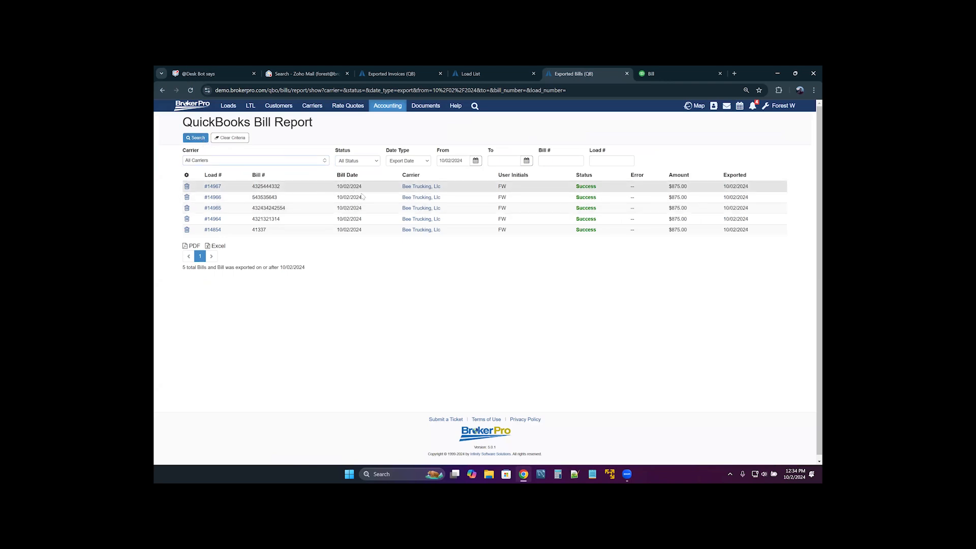
- Export the carrier bill payments to QuickBooks Online
click(397, 107)
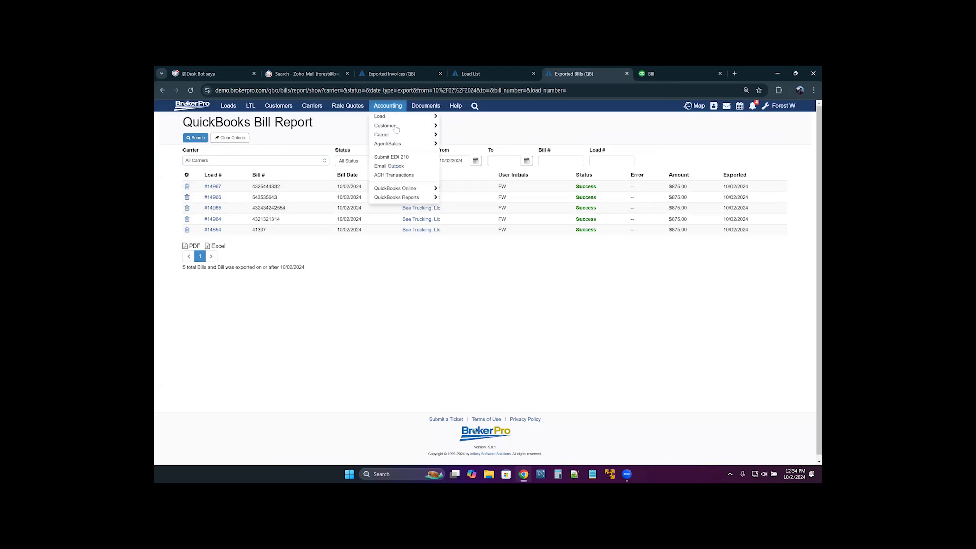
click(399, 190)
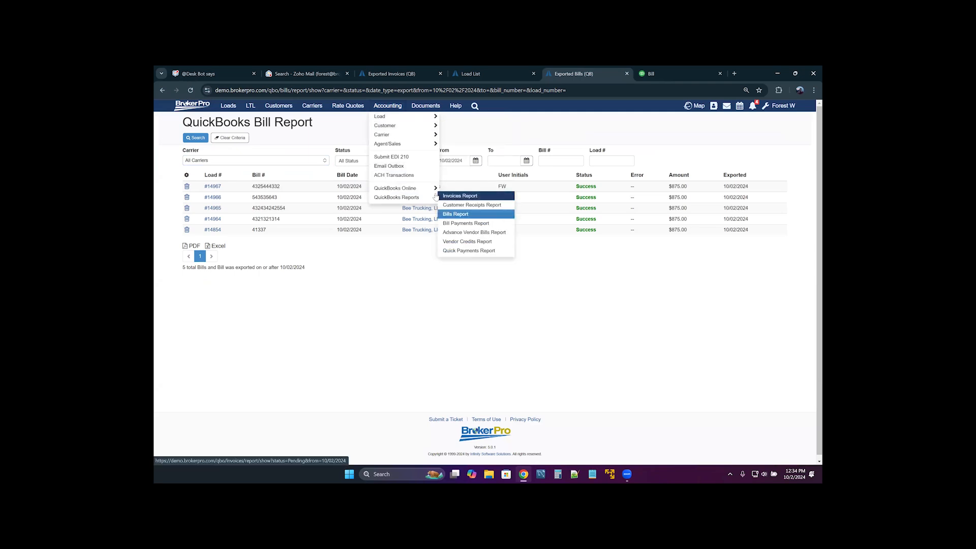
click(466, 215)
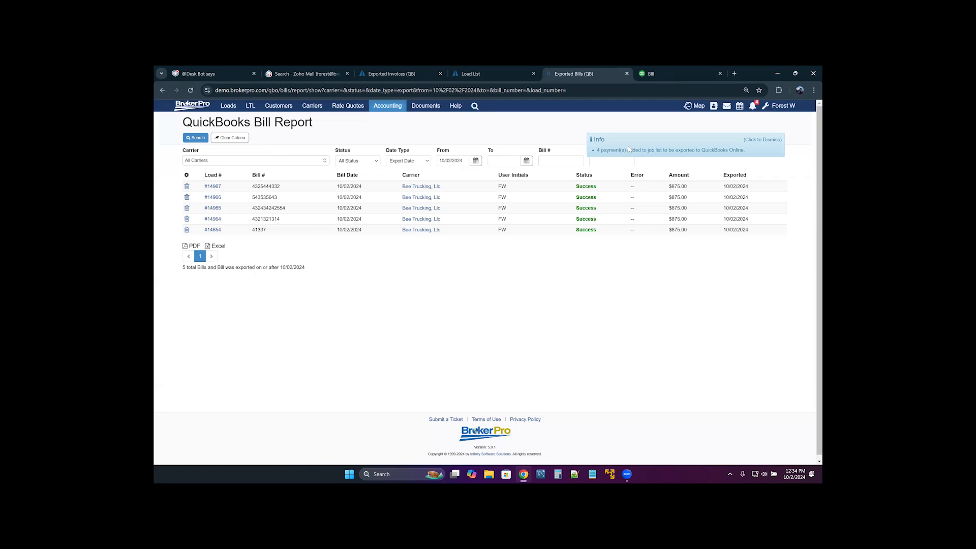
- Open the QuickBooks bill payments report and search it for all statuses with export date from 10/02/2024
click(381, 106)
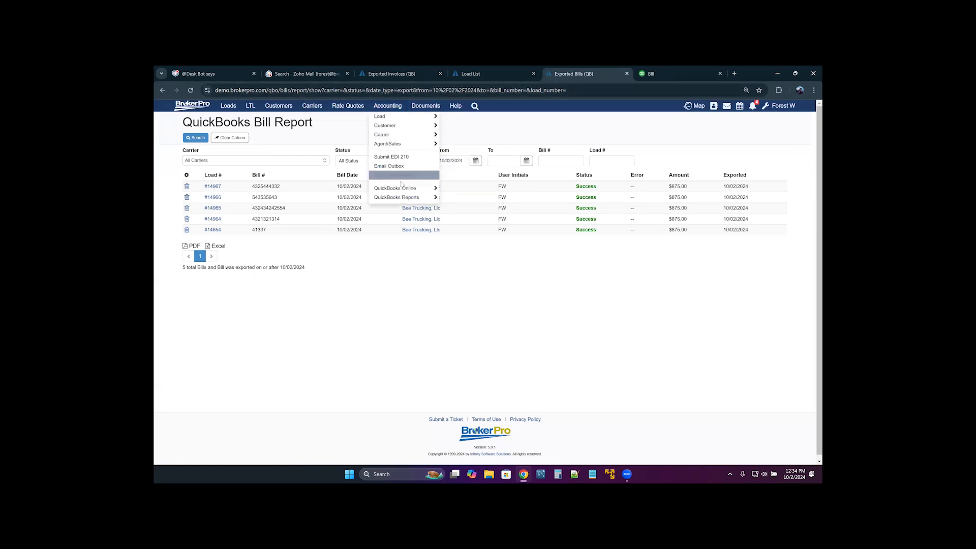
mouse_move(407, 189)
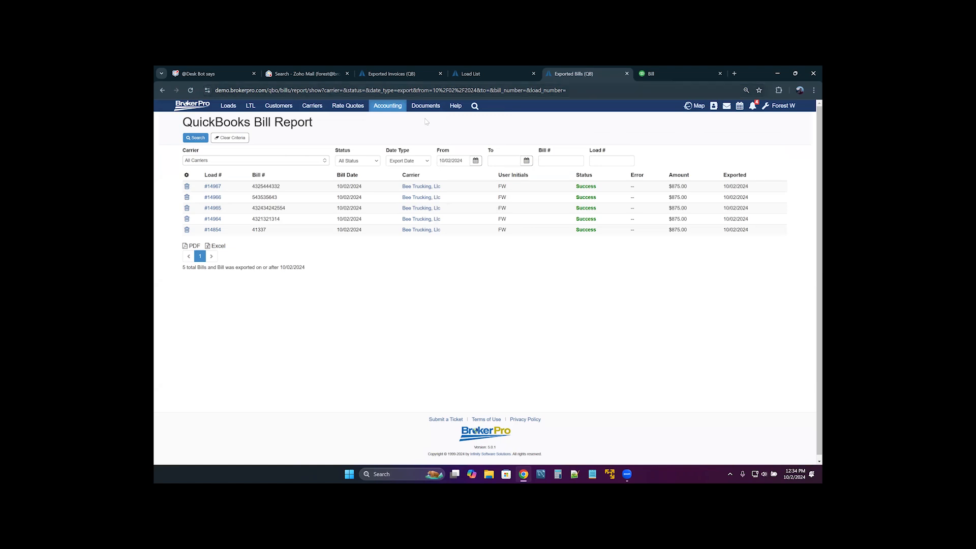
mouse_move(389, 112)
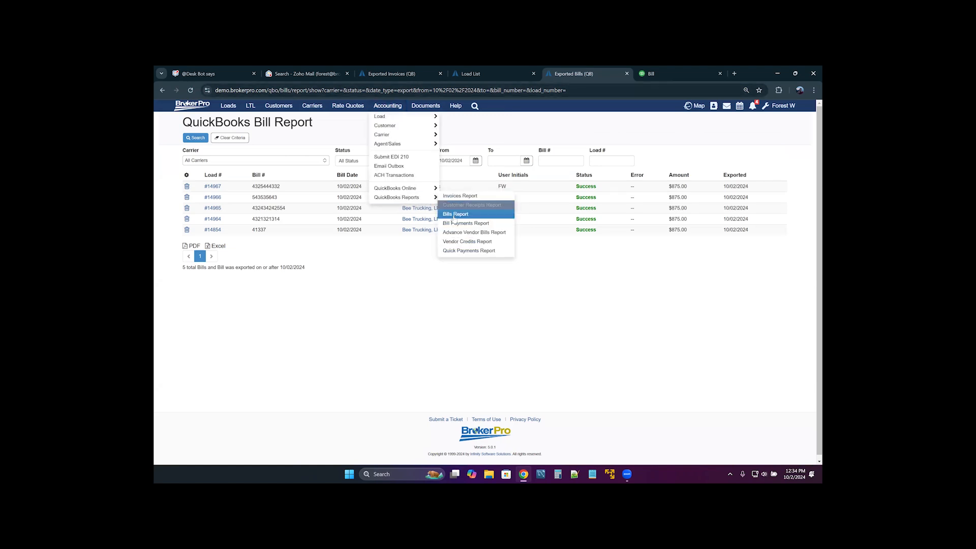
click(466, 223)
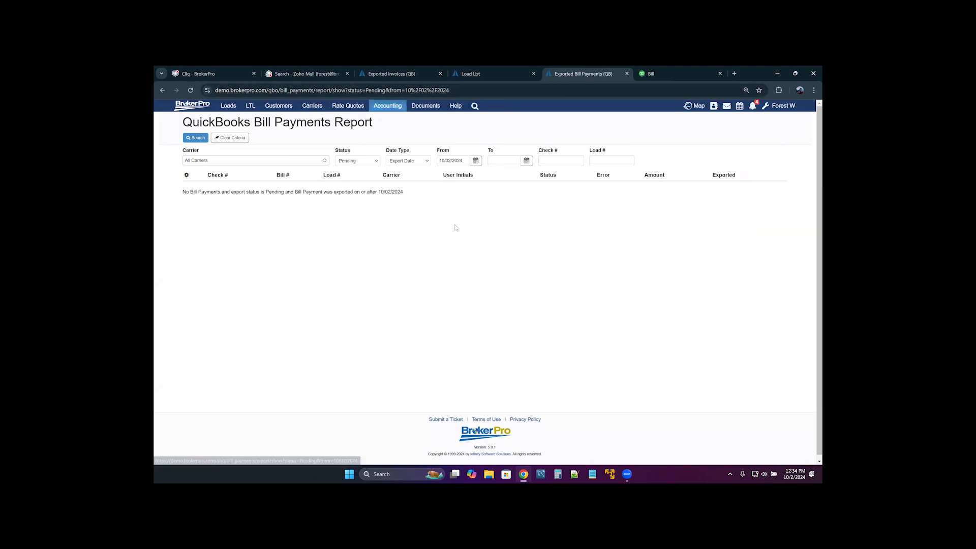
click(360, 162)
click(351, 170)
click(196, 138)
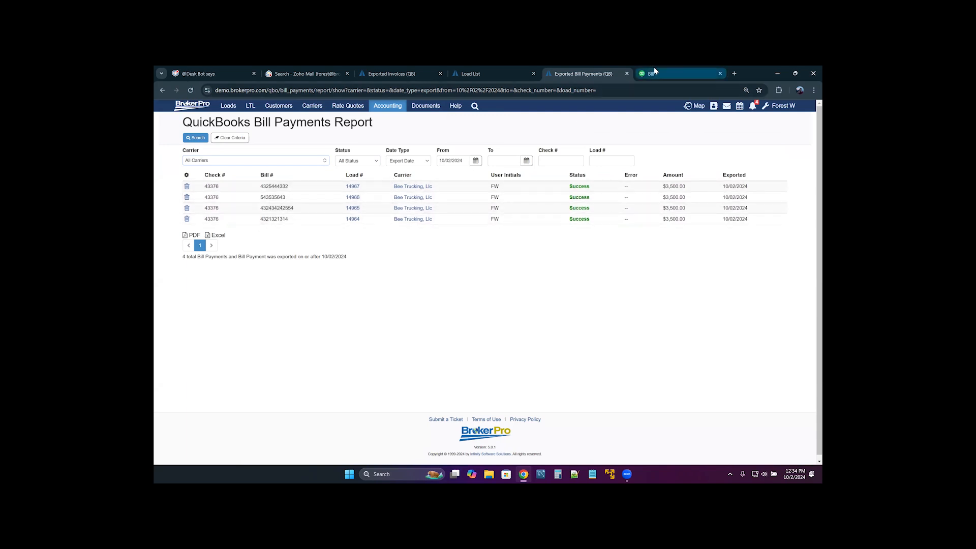
- Copy load 14966's bill number, switch to QuickBooks Online, and search for that bill to reopen it and check its payment status
drag(300, 198, 260, 199)
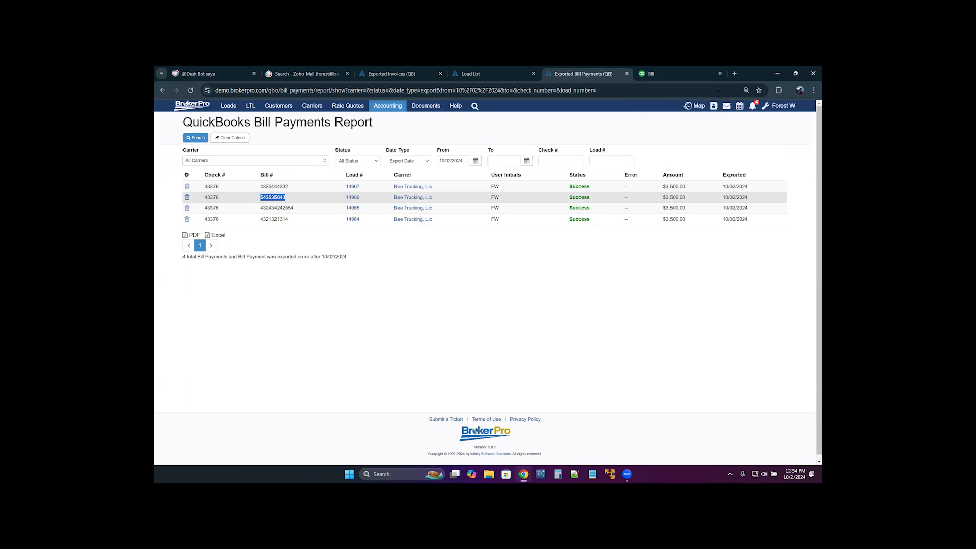
click(693, 72)
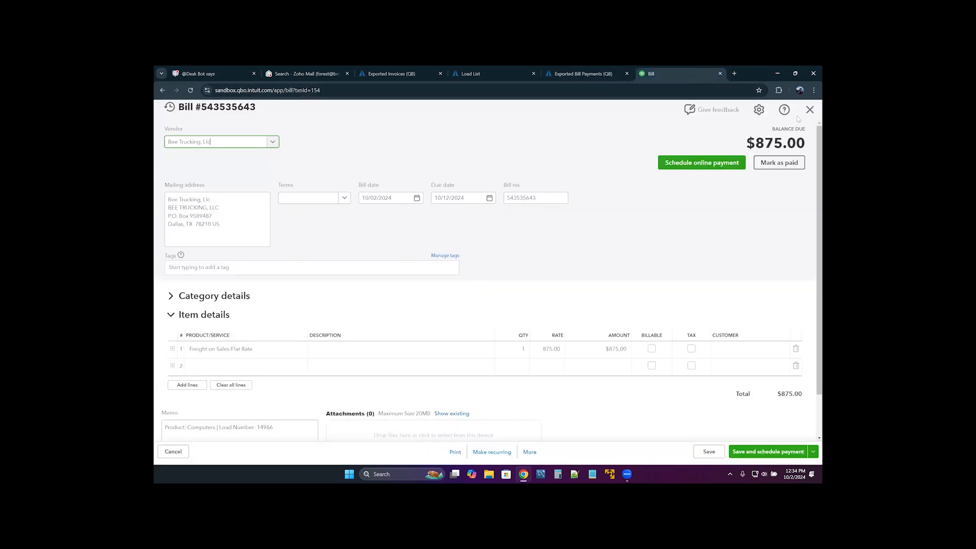
click(810, 109)
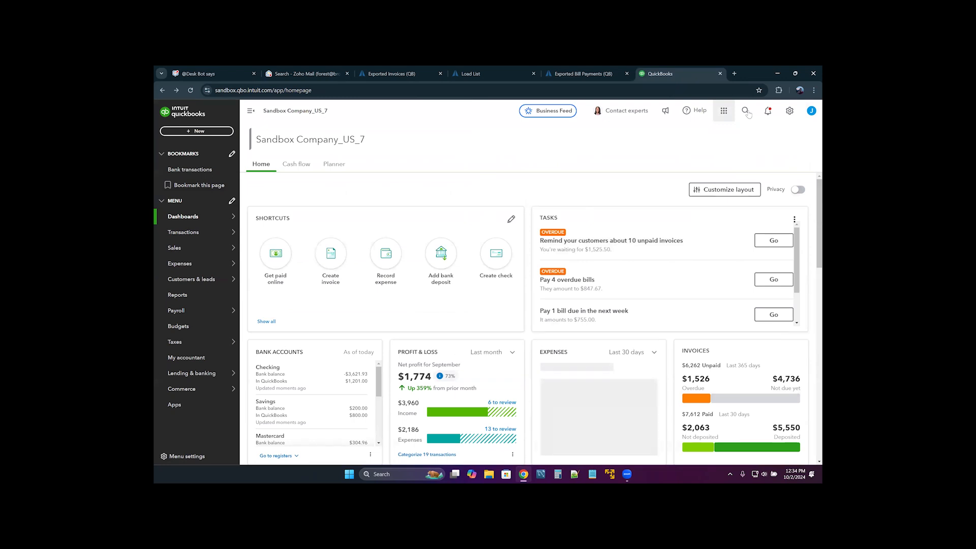
click(746, 111)
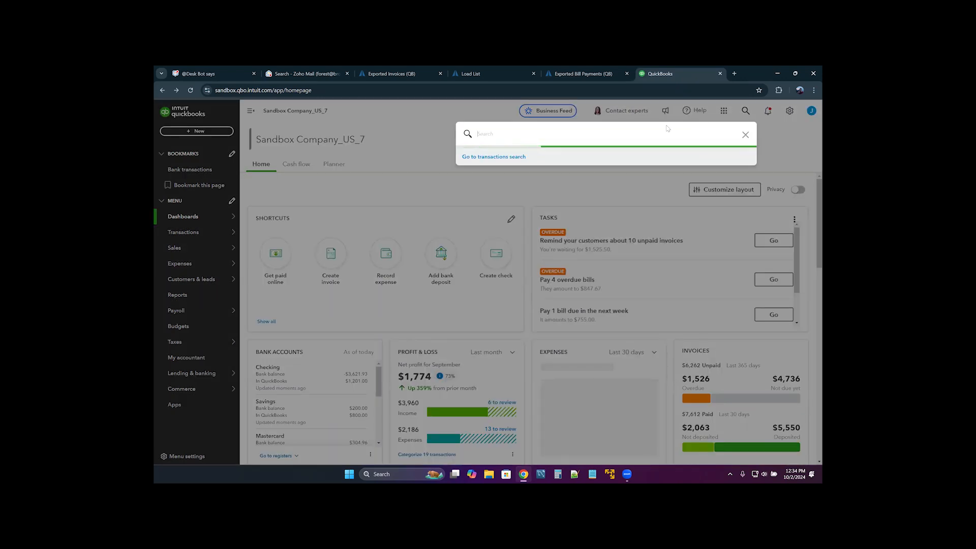
key(ctrl+v)
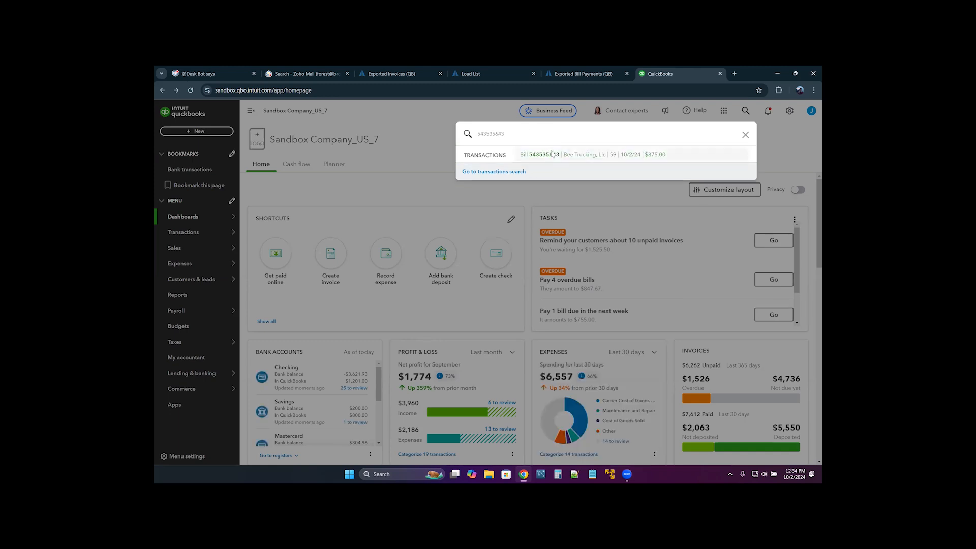
click(552, 154)
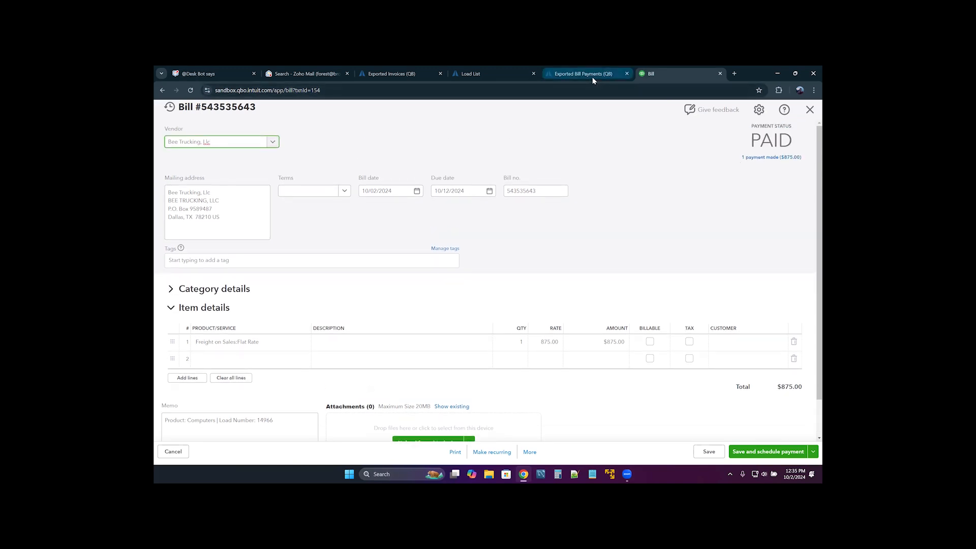
- Compare the bill with the bill payments report in BrokerPro, and close QuickBooks Online
mouse_move(593, 77)
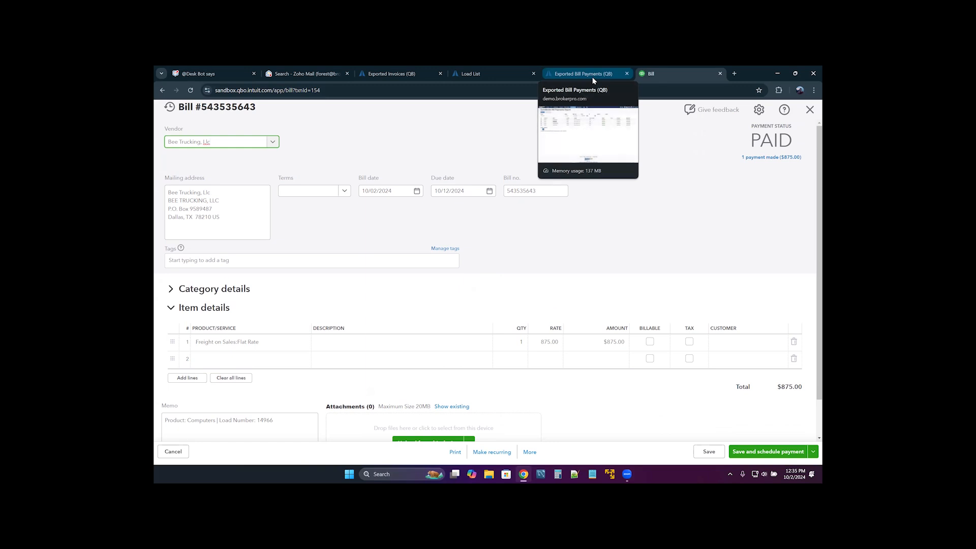
click(593, 77)
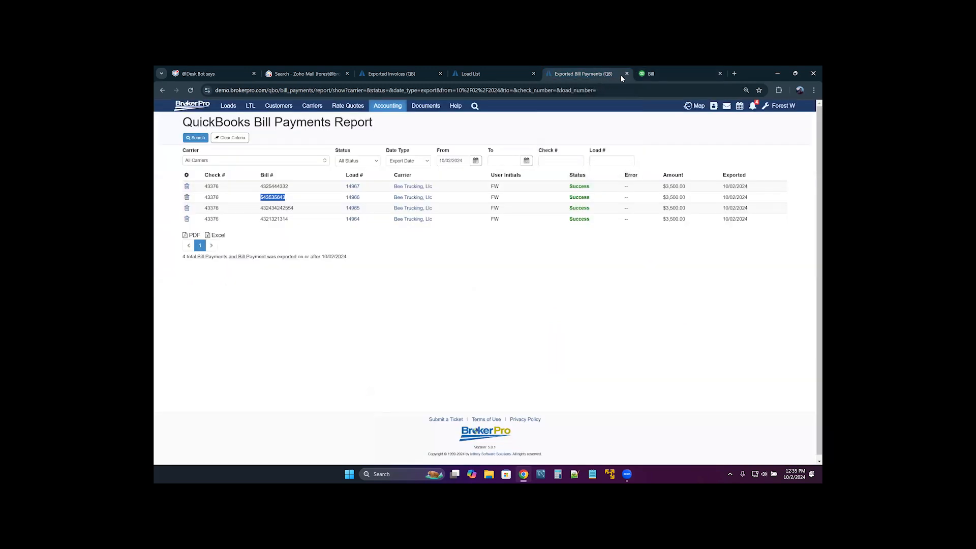
click(651, 74)
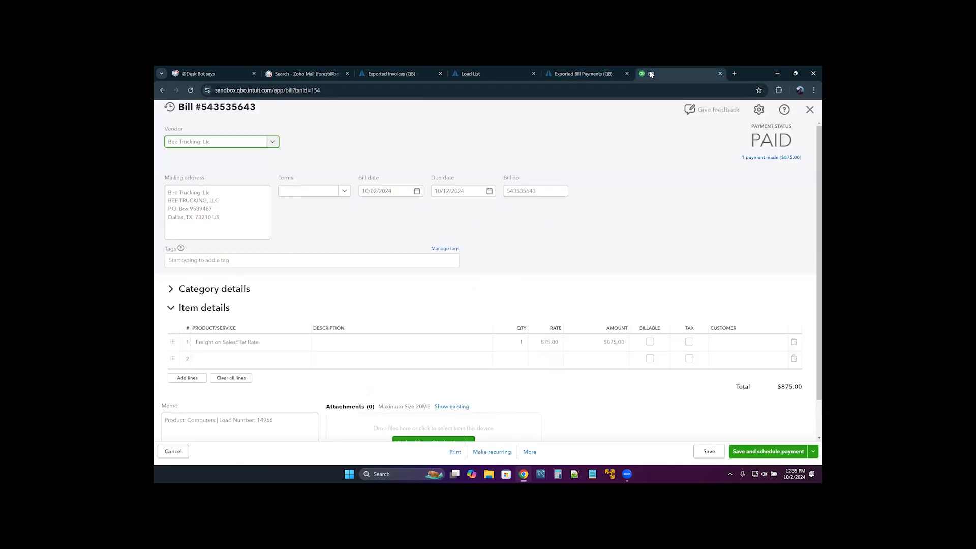
click(811, 111)
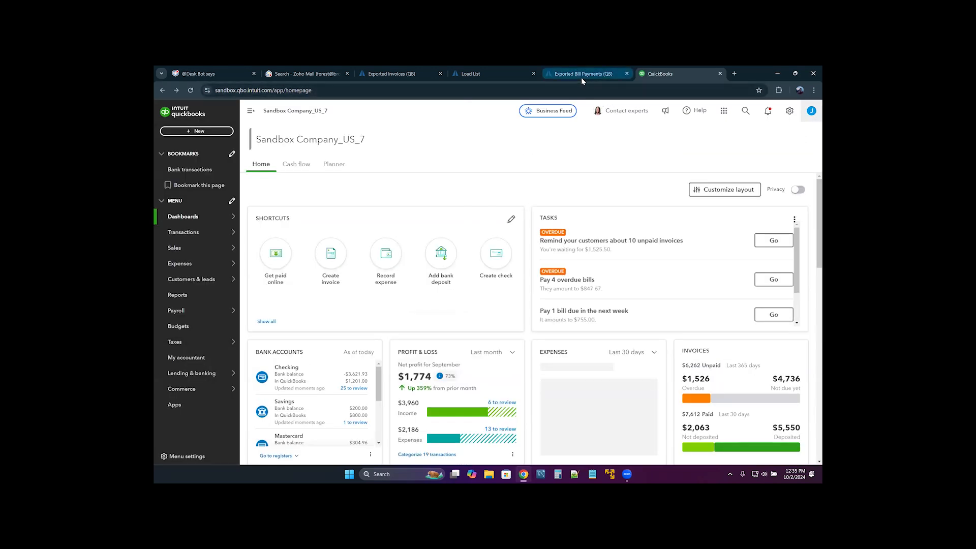
click(587, 77)
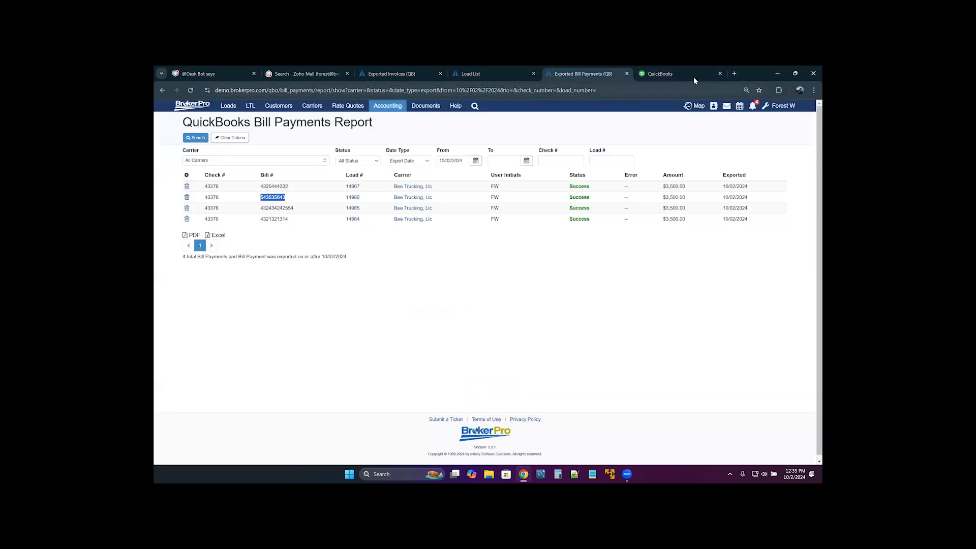
click(720, 74)
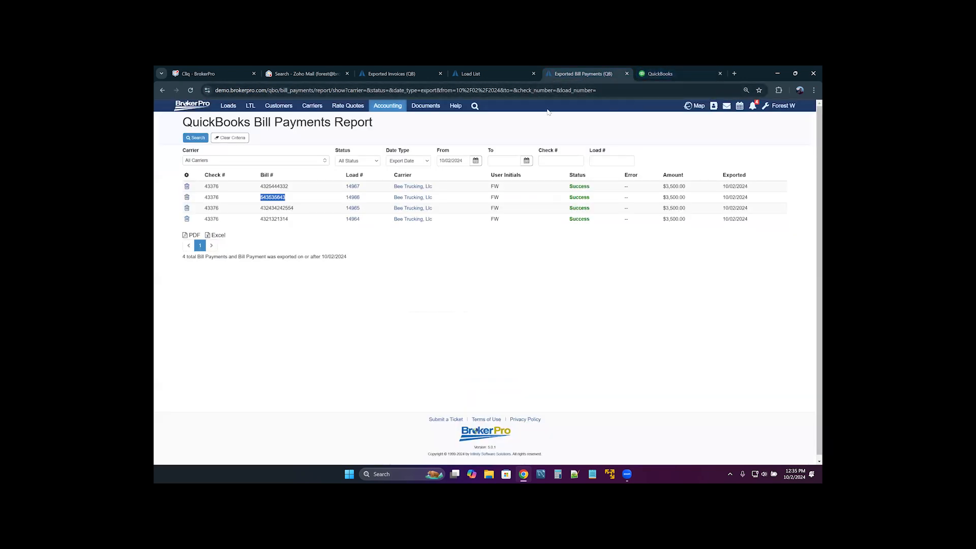
click(426, 126)
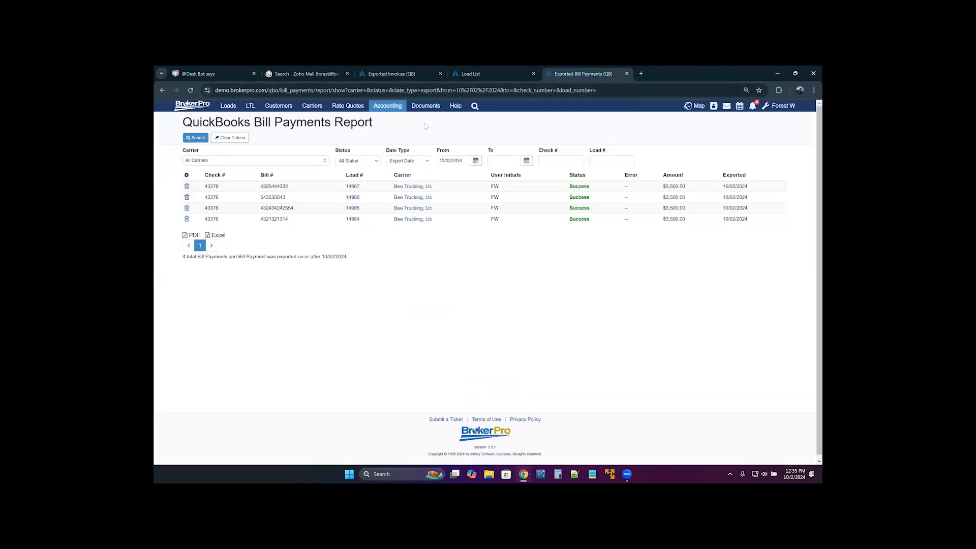
click(393, 111)
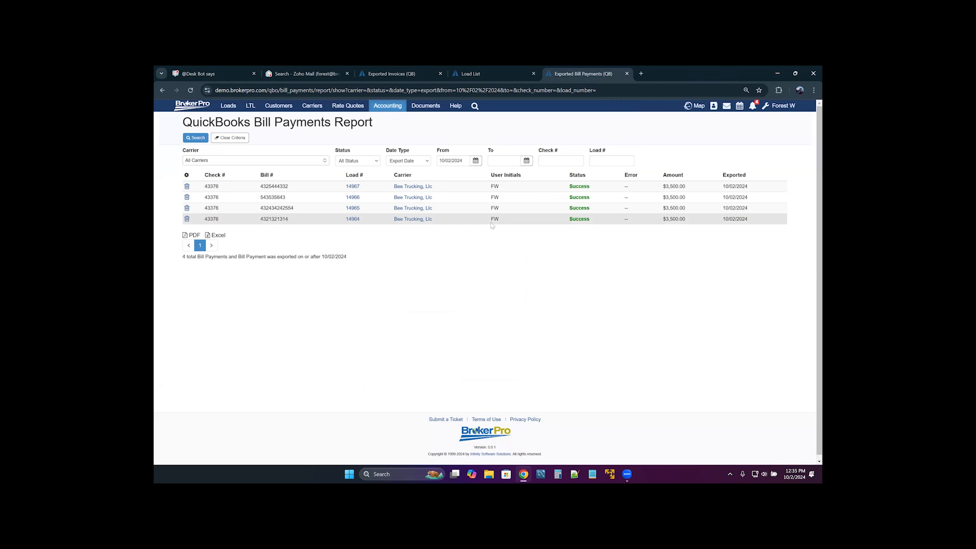
click(395, 109)
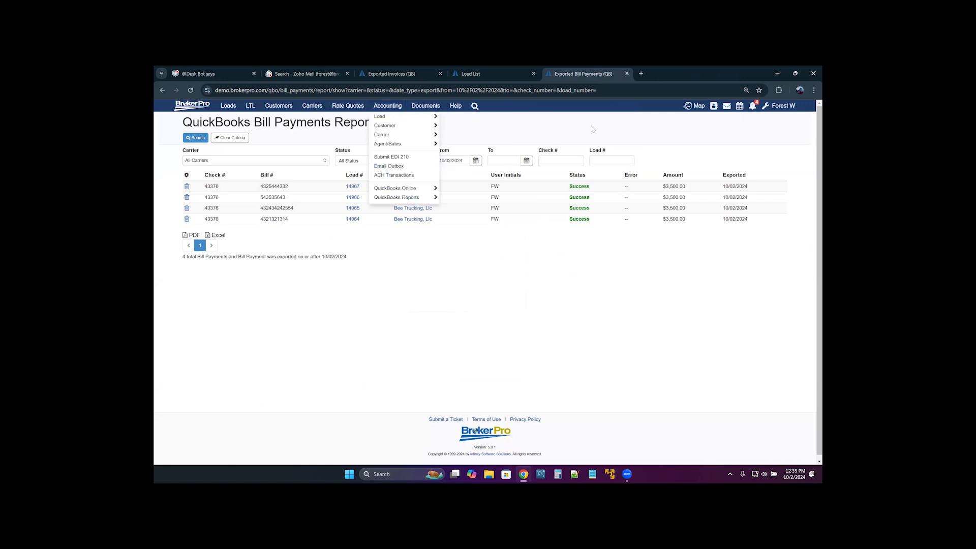
click(618, 128)
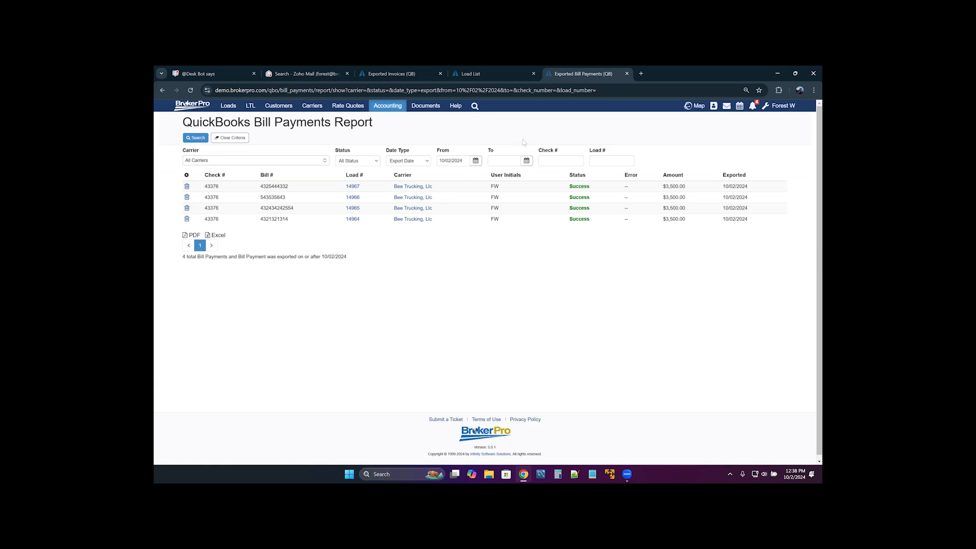
- Open the QuickBooks Online integration settings from the account settings and review the chart of accounts mapping and the export and update settings
click(783, 106)
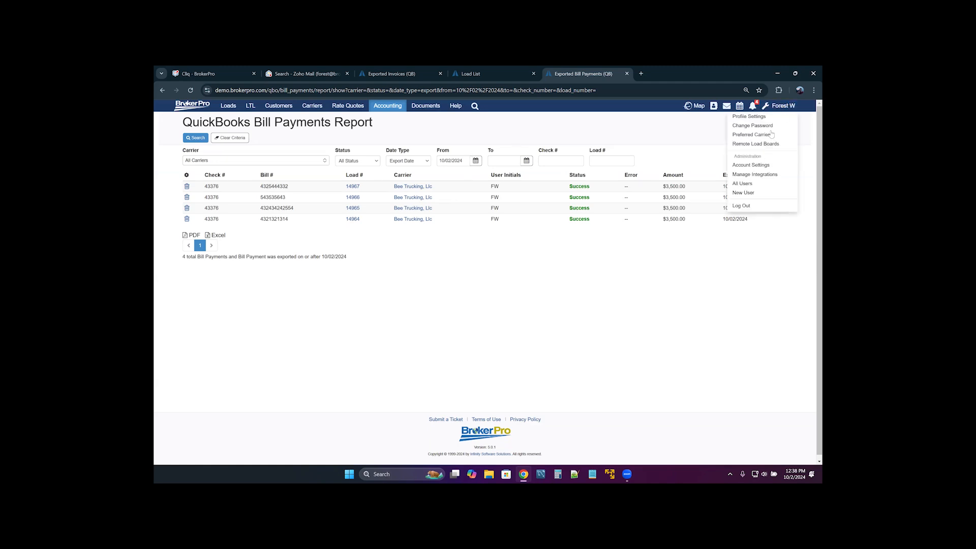
click(751, 165)
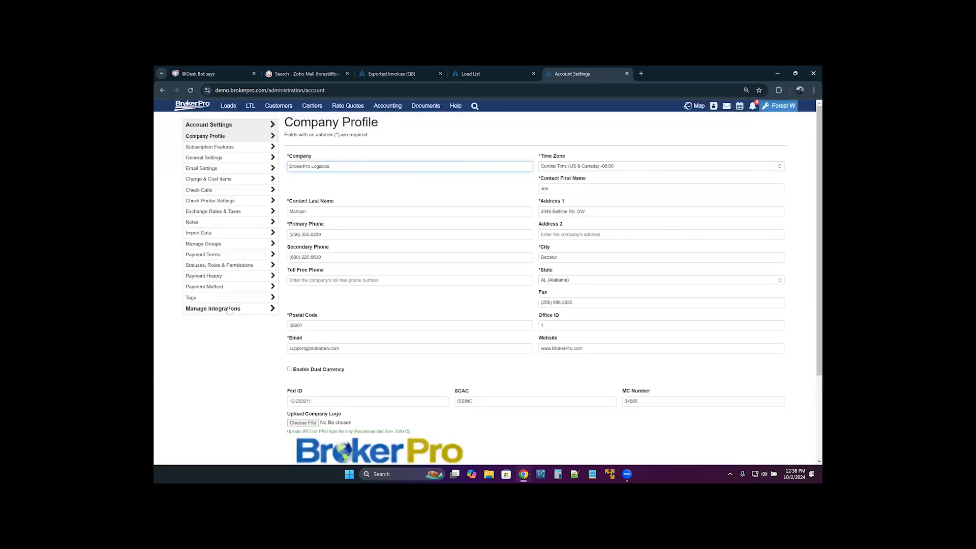
click(230, 308)
click(233, 216)
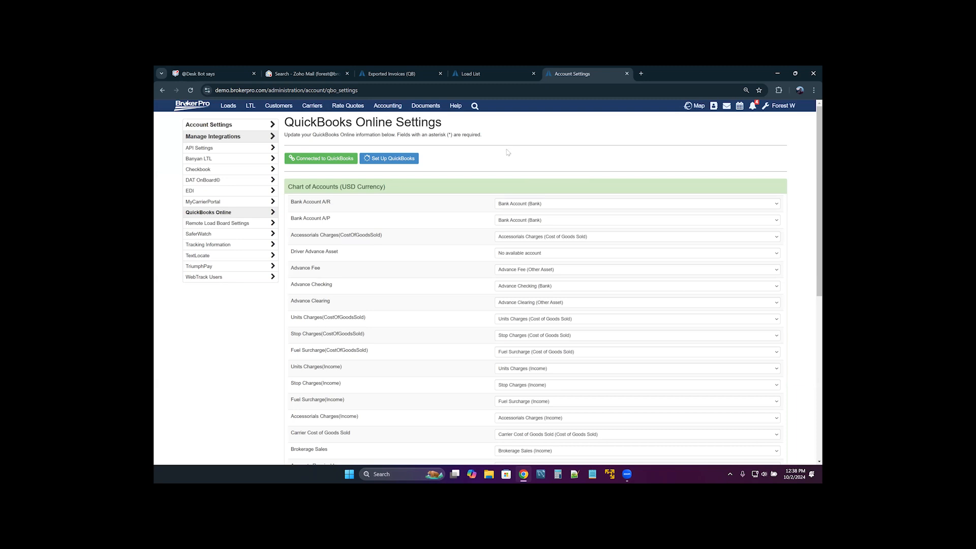
scroll(507, 152, down, 5)
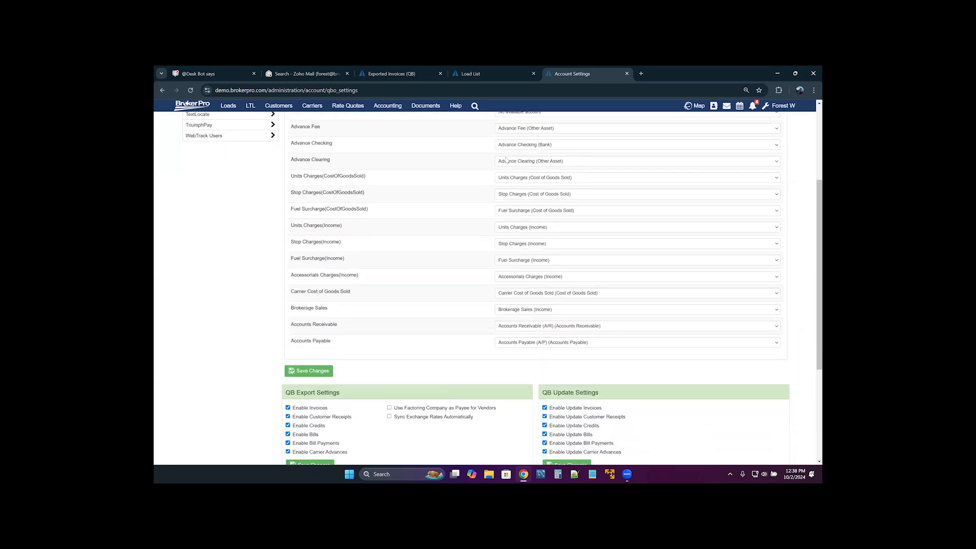
scroll(507, 160, down, 2)
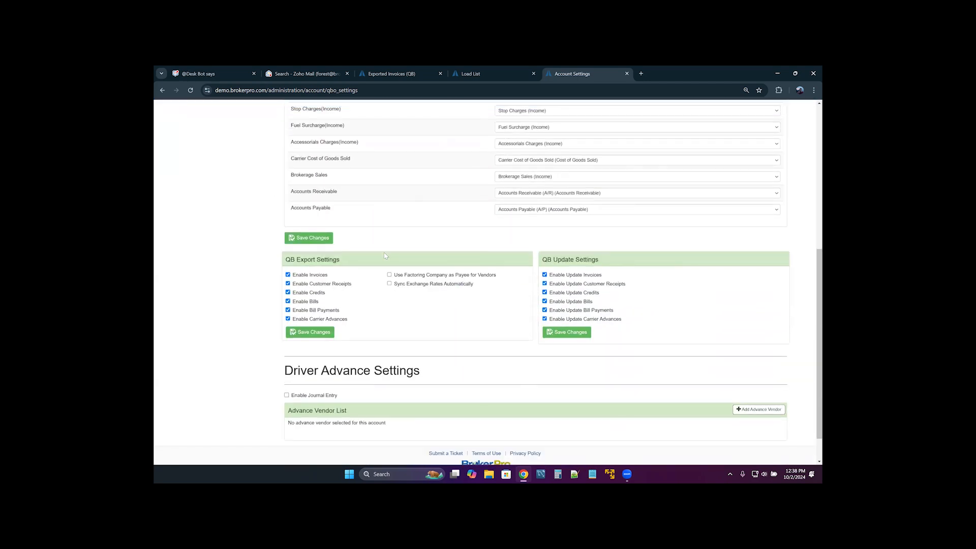
scroll(383, 258, up, 6)
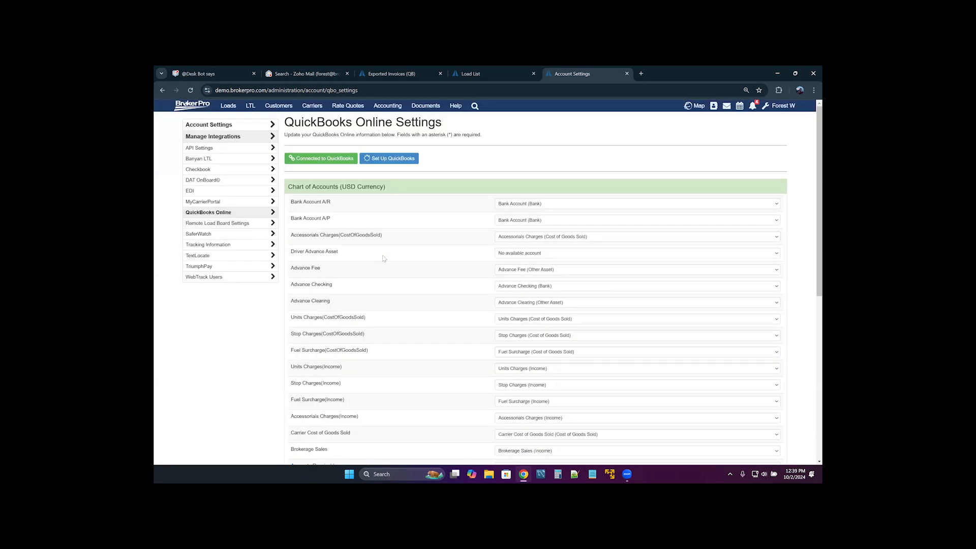